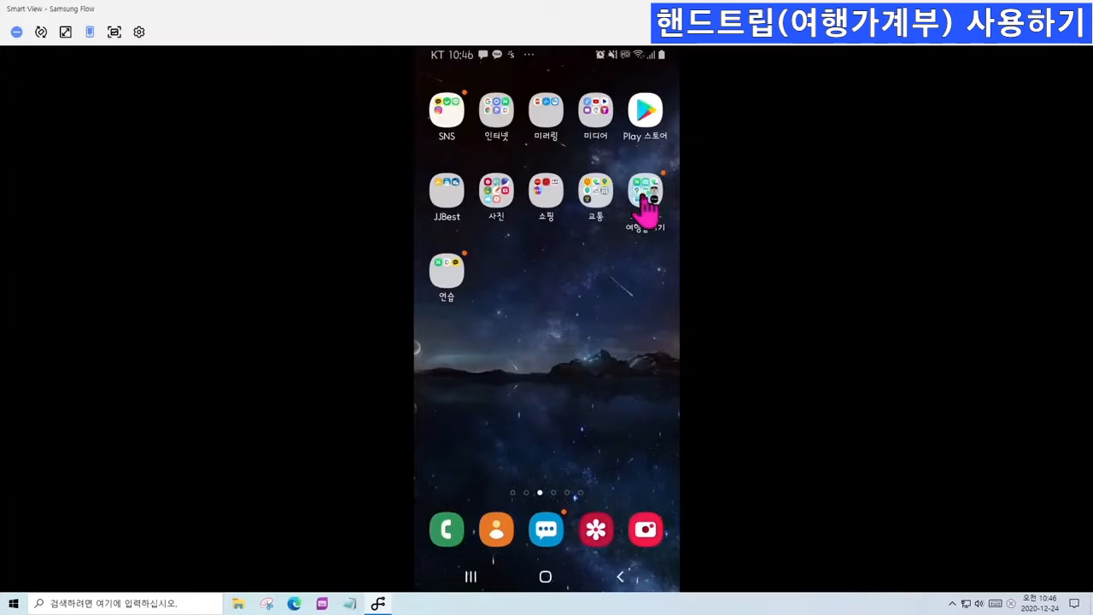
Look through the apps in the 스마트폰 여행즐기기 folder and return to the home screen
click(647, 196)
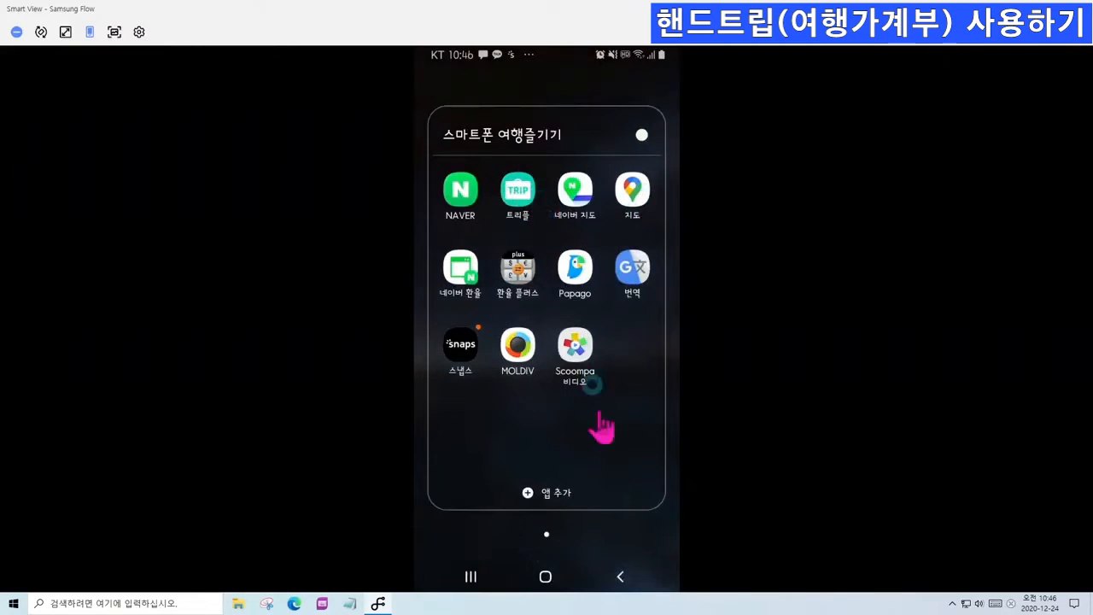
click(621, 577)
drag(605, 378, 591, 378)
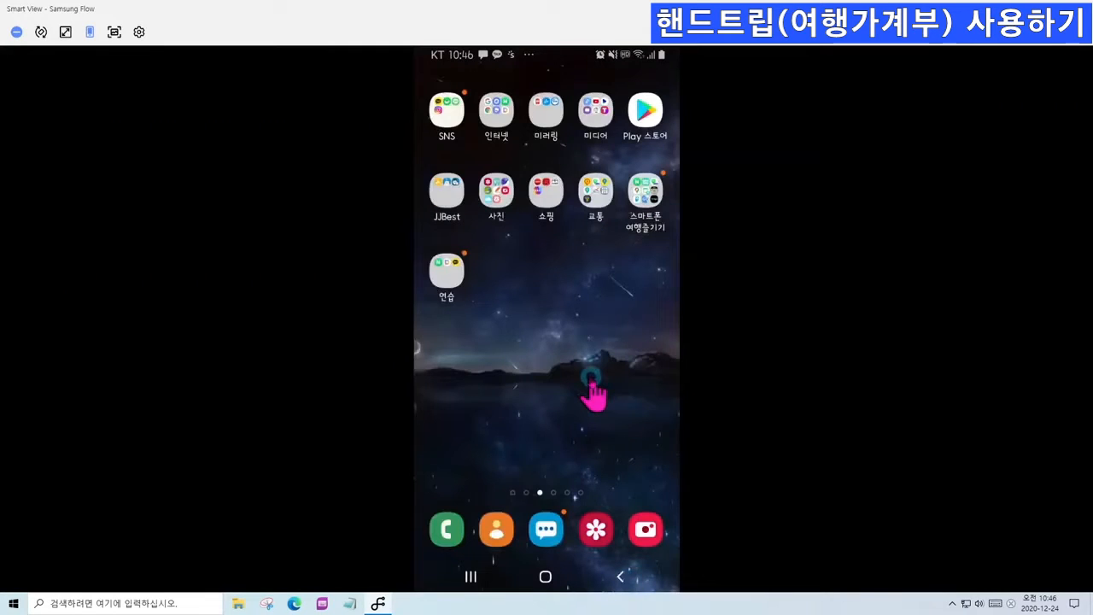
Open the Play Store and search its apps for 핸드트립
click(651, 112)
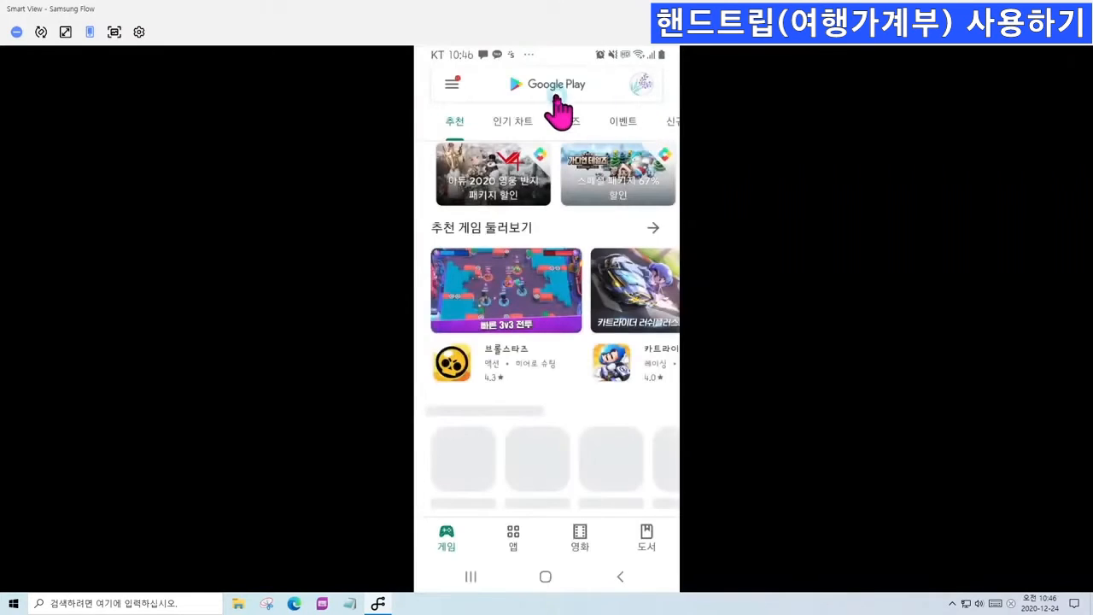
click(530, 547)
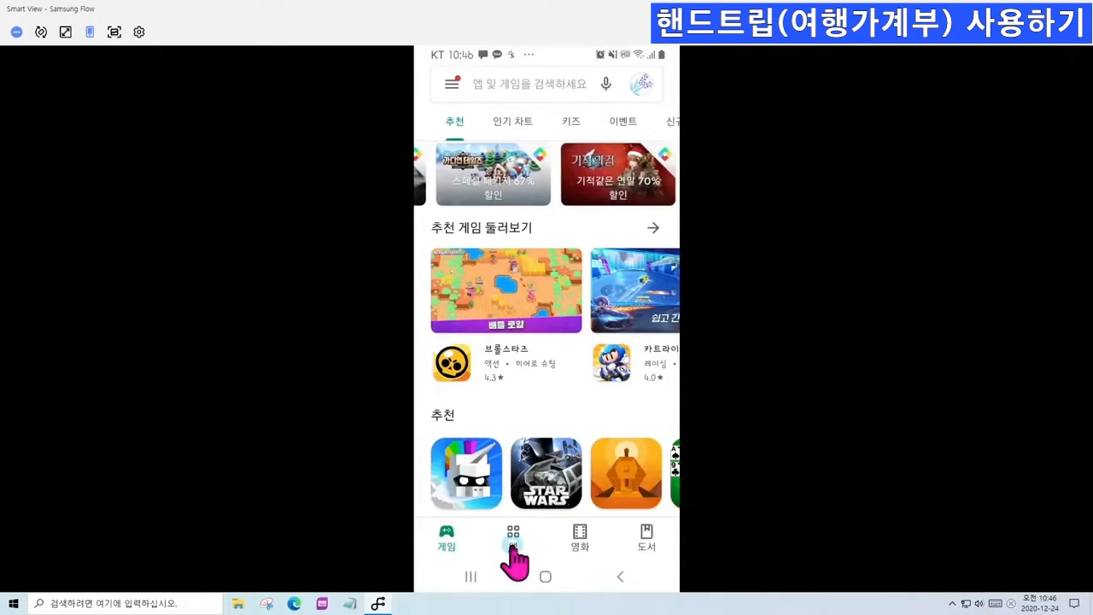
click(531, 83)
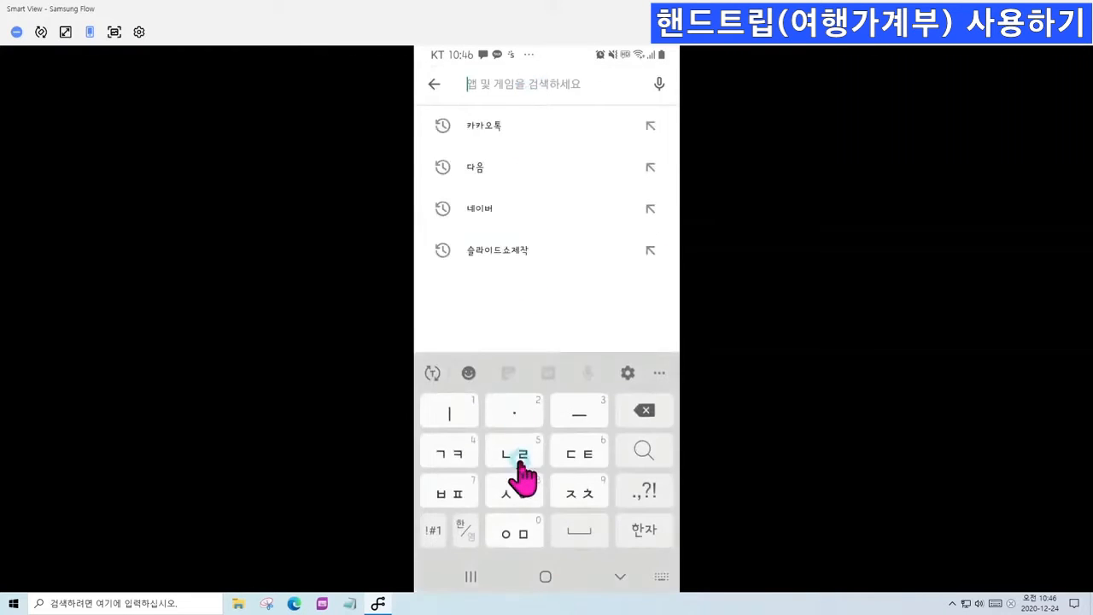
double_click(517, 494)
click(515, 412)
click(450, 413)
click(514, 454)
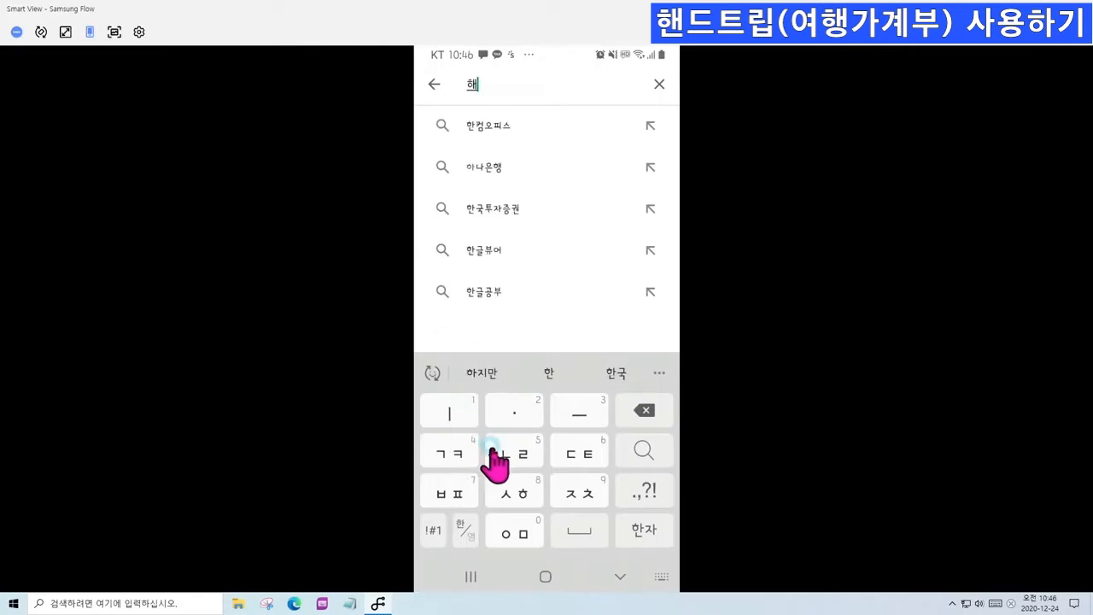
click(579, 454)
click(579, 412)
double_click(581, 452)
click(579, 414)
click(527, 483)
click(439, 407)
click(448, 480)
click(644, 415)
click(513, 453)
click(450, 413)
click(447, 493)
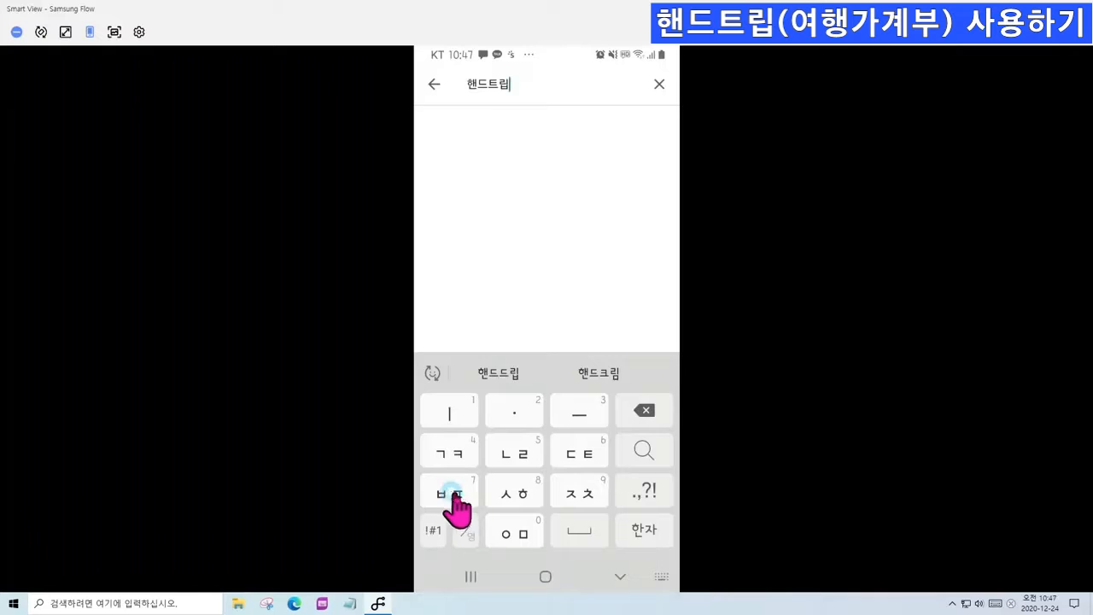
click(641, 450)
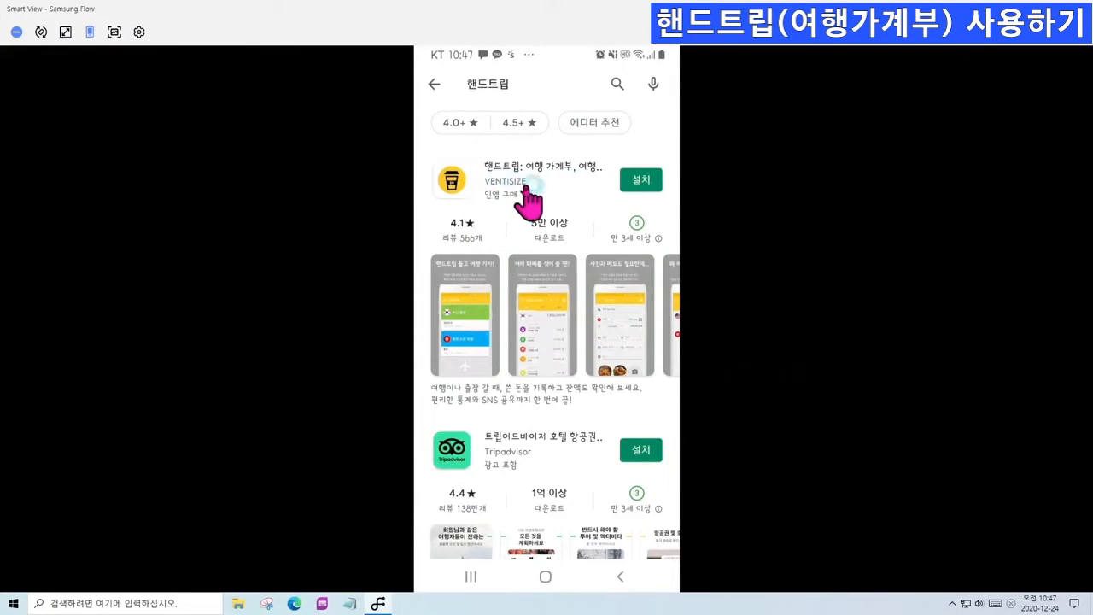
Install 핸드트립: 여행 가계부 from the search results and open its full app information
click(646, 186)
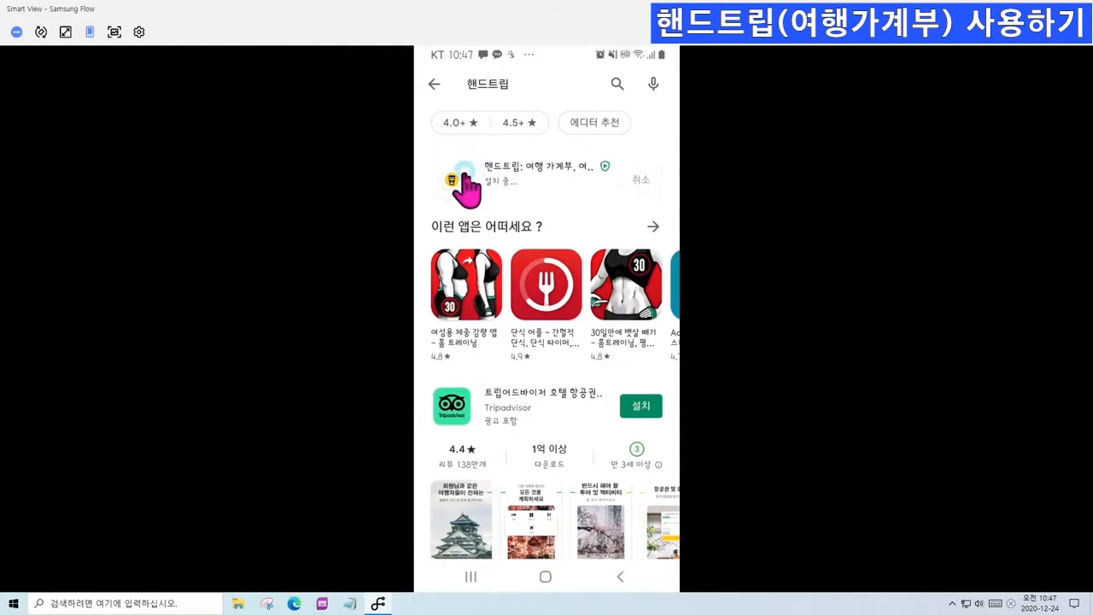
click(518, 181)
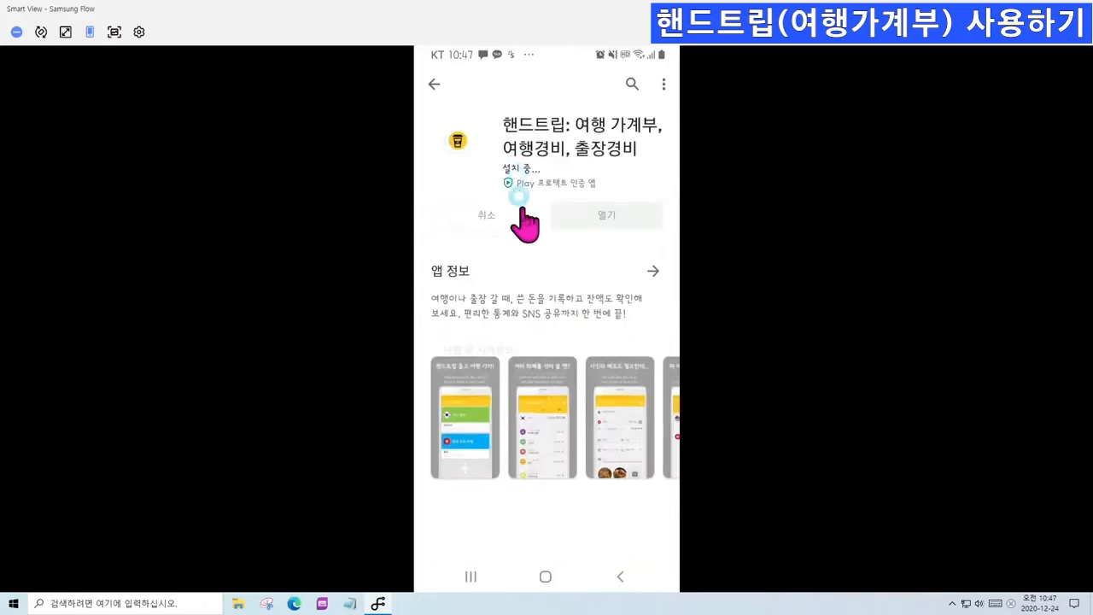
click(656, 271)
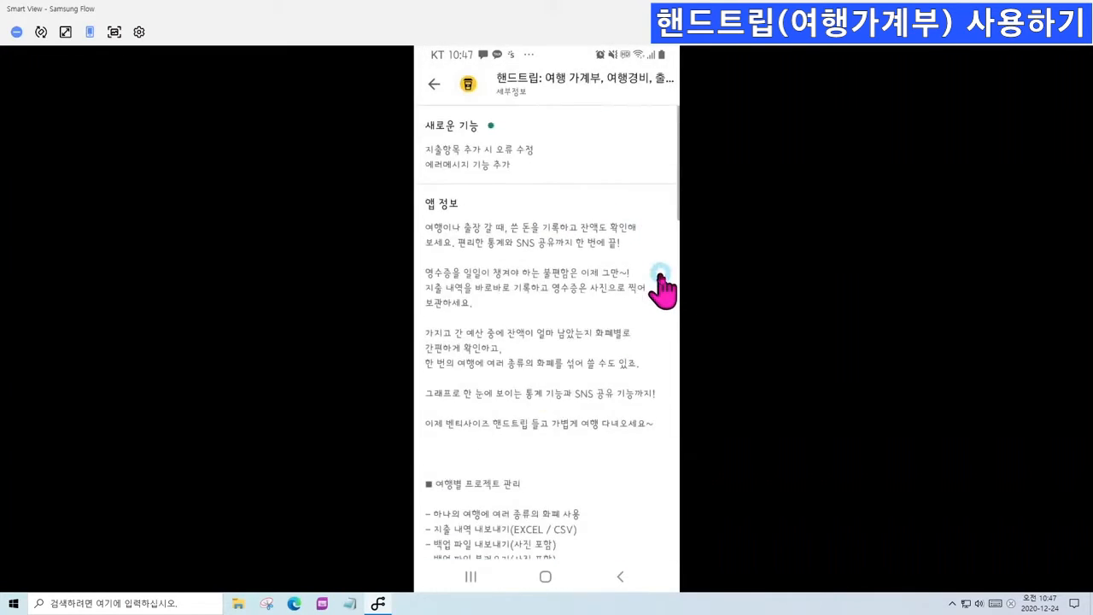
Read the app description, covering trip projects, expense records, budgets, statistics, sharing features and required permissions
drag(614, 387, 620, 296)
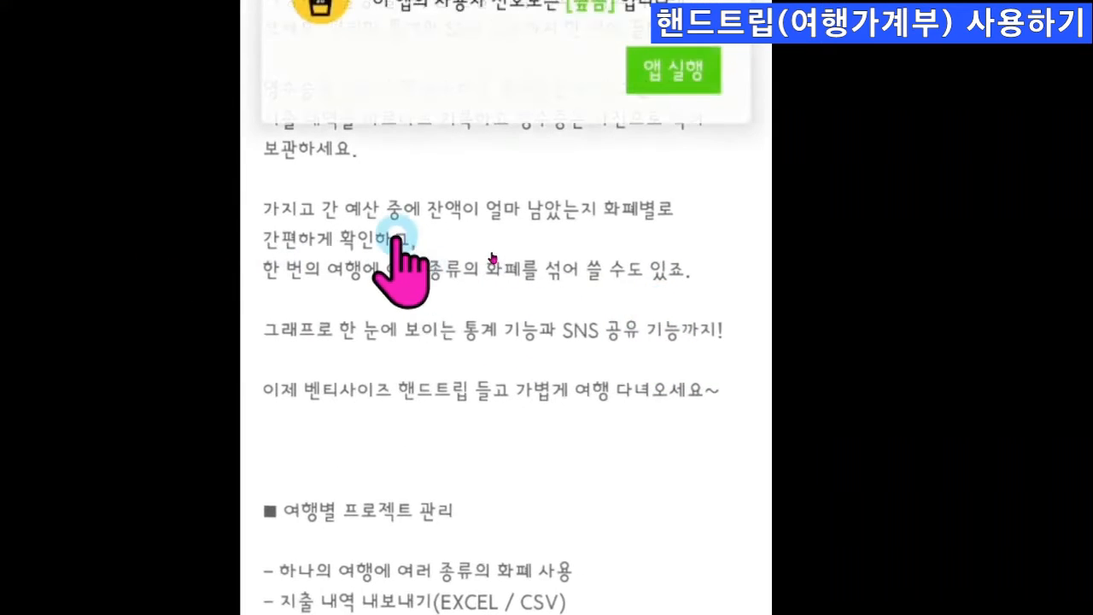
drag(522, 324, 527, 225)
drag(564, 441, 614, 124)
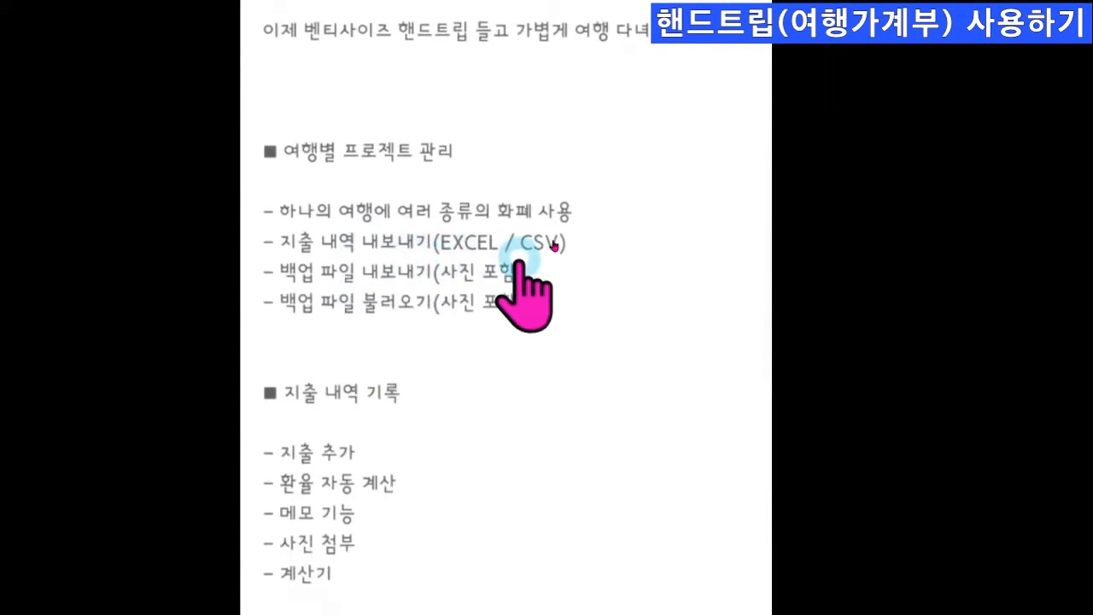
drag(601, 381, 557, 250)
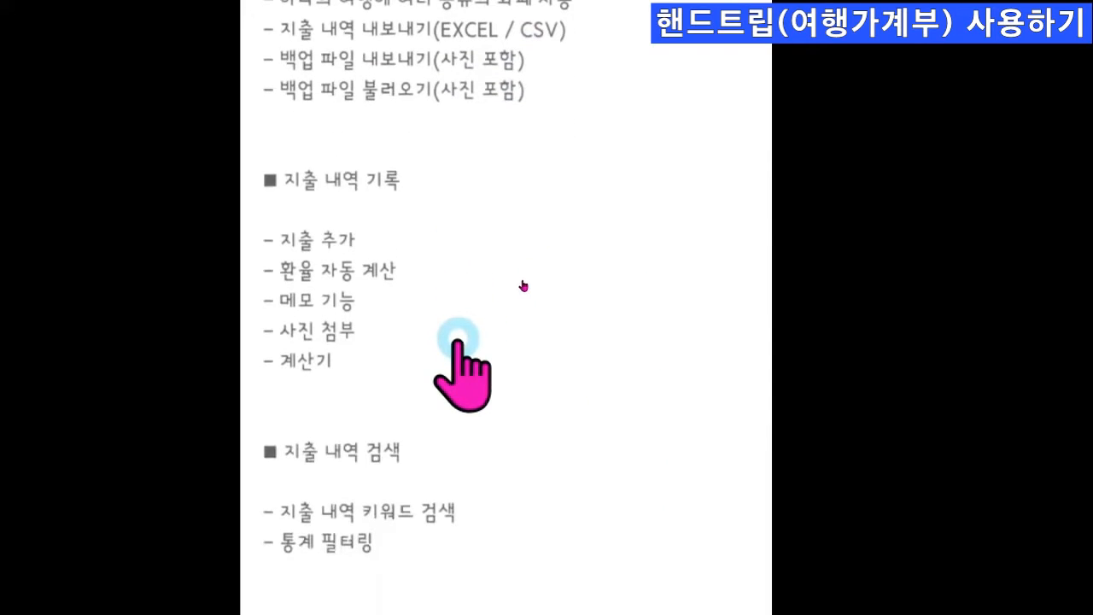
drag(580, 495, 603, 184)
drag(617, 480, 629, 344)
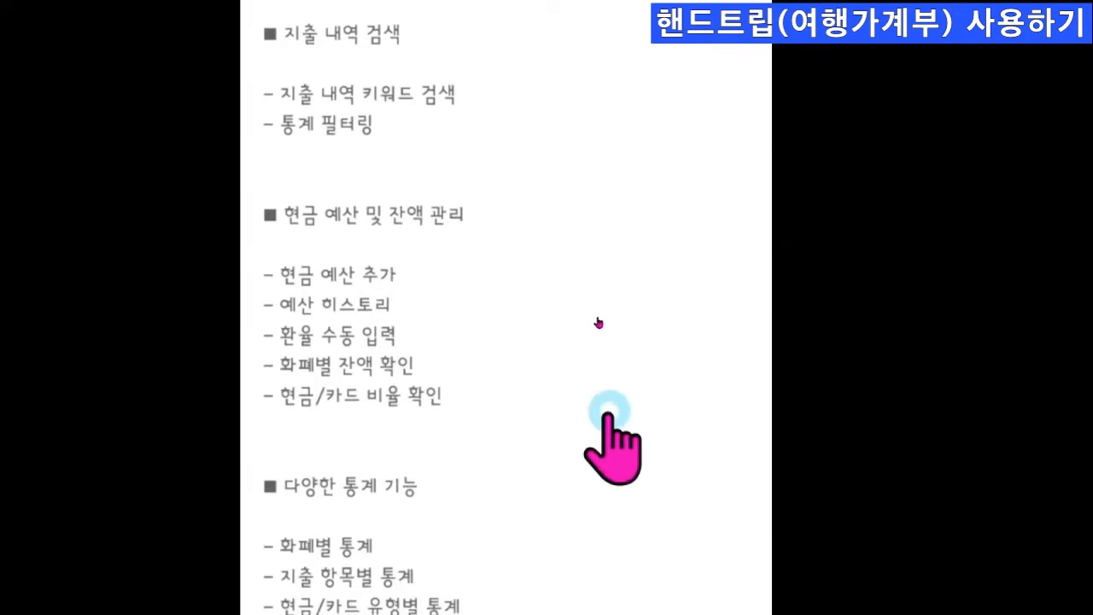
drag(613, 295, 625, 214)
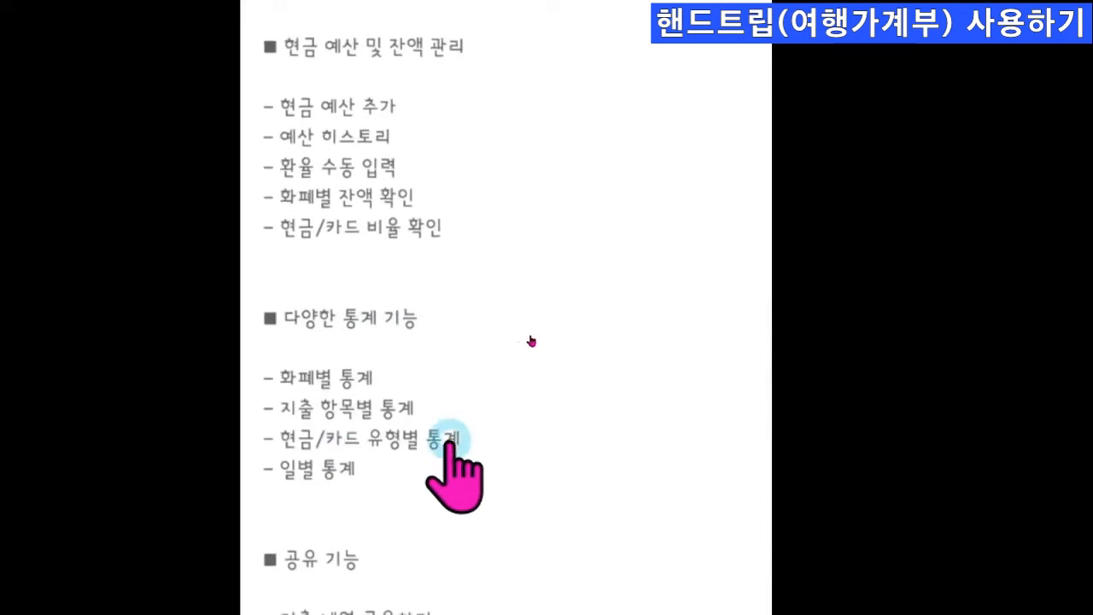
drag(584, 295, 602, 218)
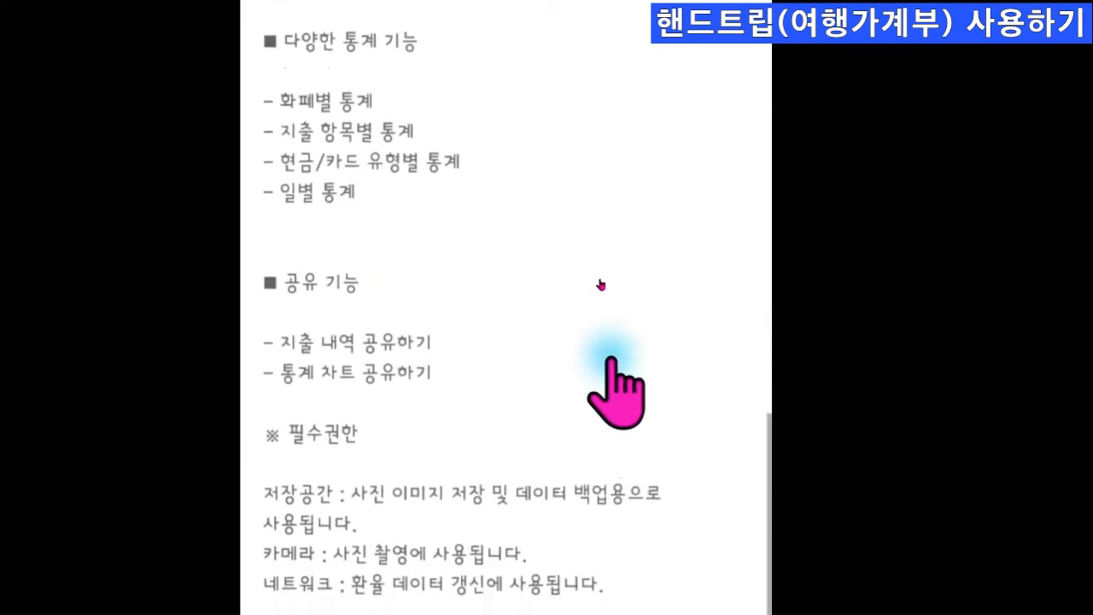
drag(601, 283, 605, 220)
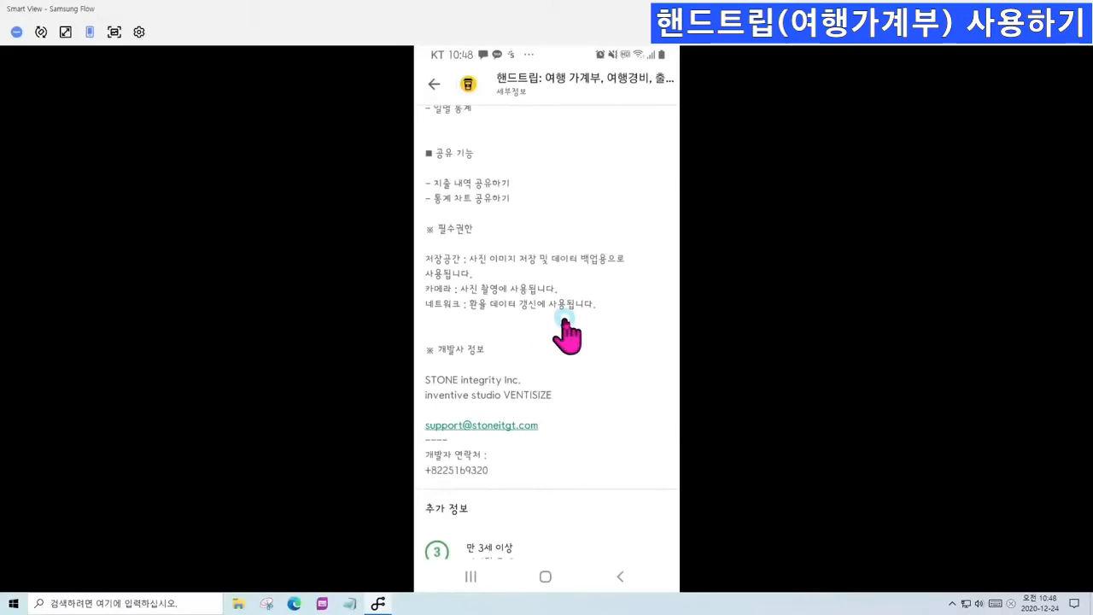
drag(586, 245, 578, 415)
drag(596, 226, 627, 568)
Leave the Play Store and return to the phone's home screen
click(625, 576)
click(624, 576)
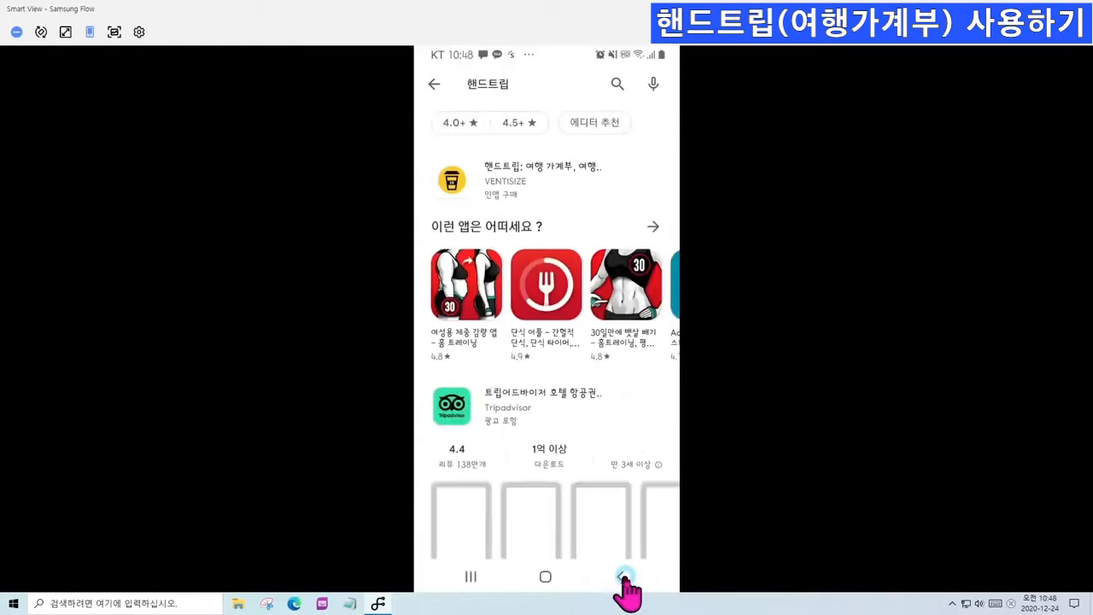
click(624, 577)
click(625, 576)
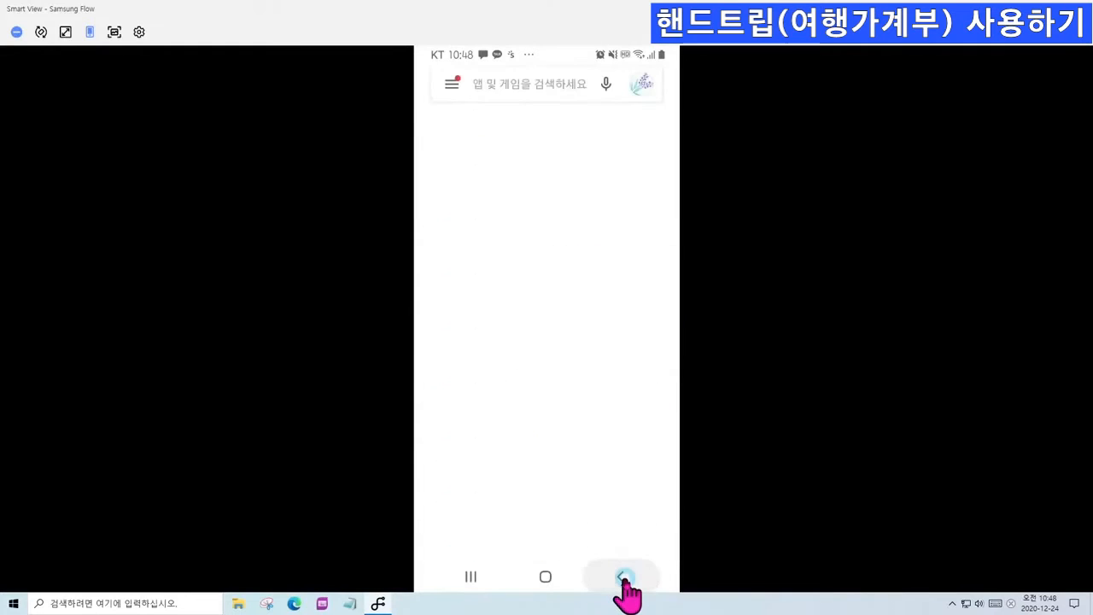
Move the handtrip app from the app list into the 스마트폰 여행즐기기 folder on the home screen
drag(586, 452, 596, 256)
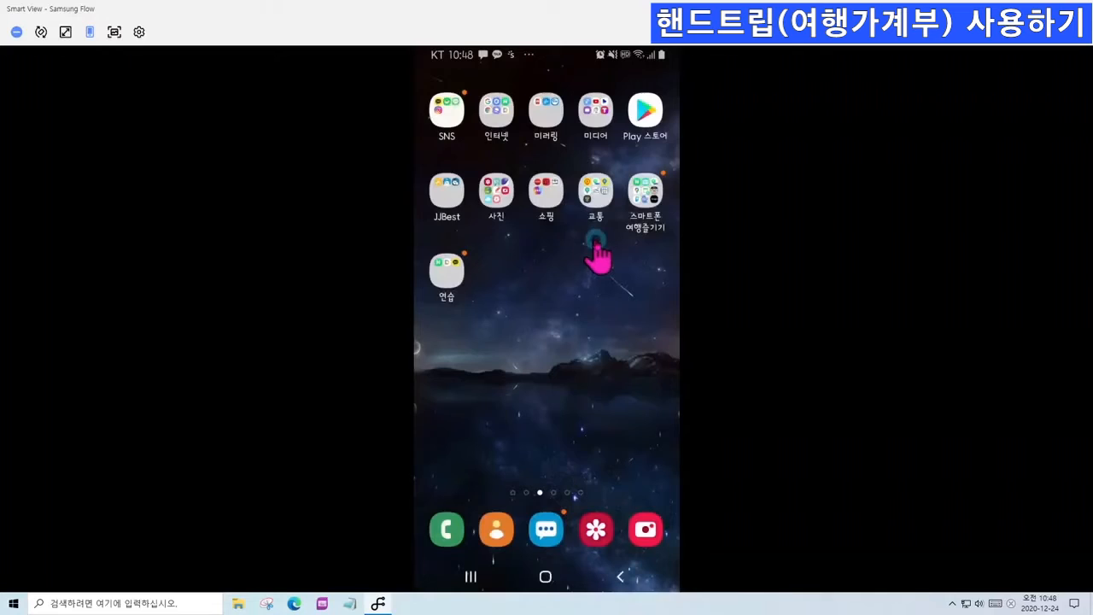
drag(538, 466, 672, 501)
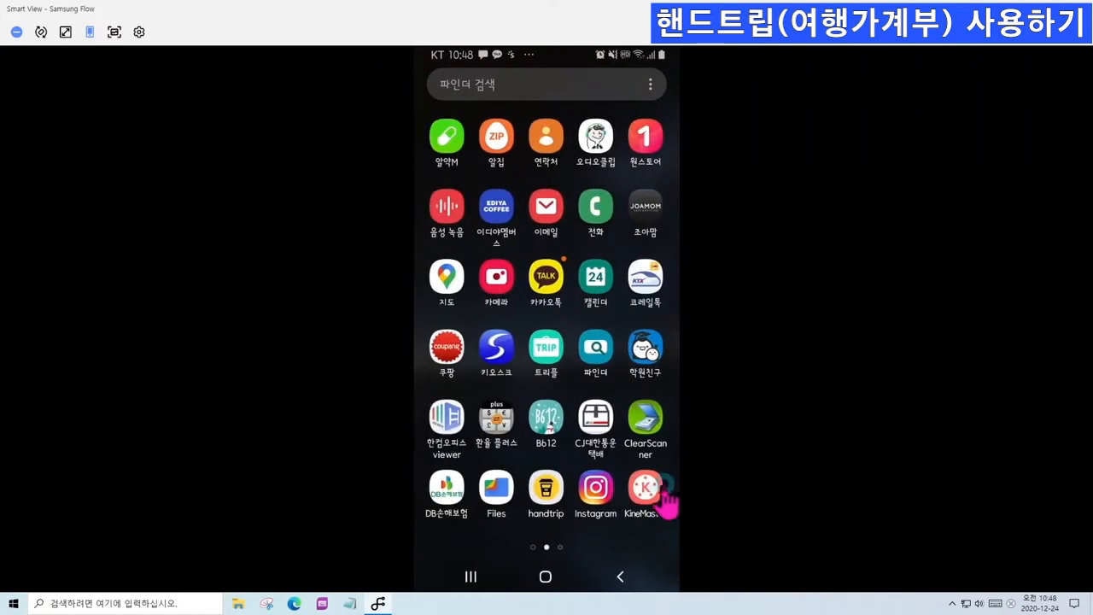
click(549, 494)
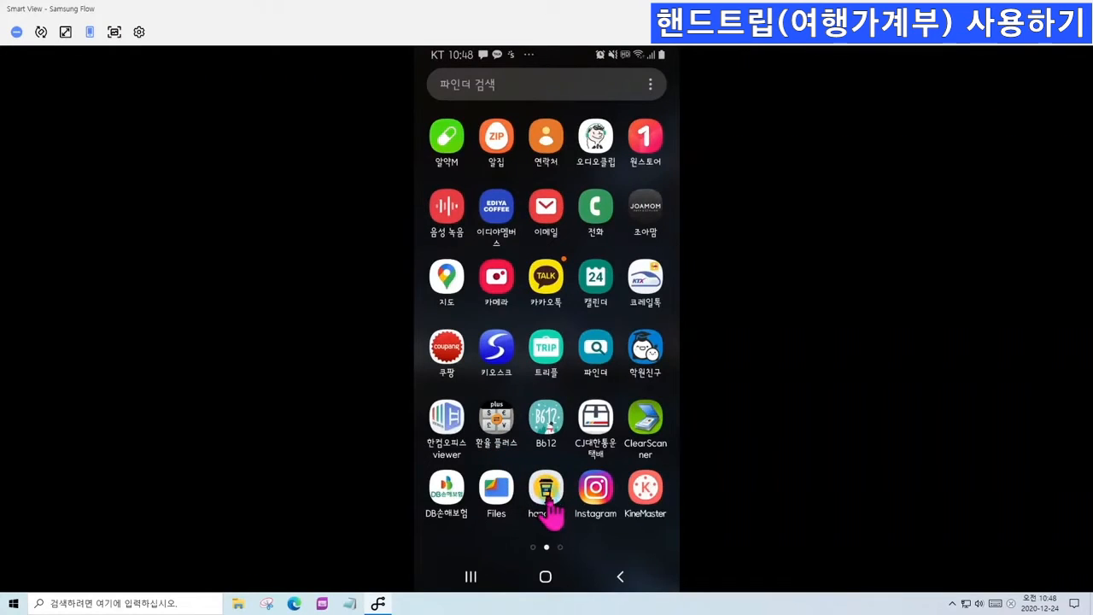
click(547, 501)
drag(547, 502, 653, 275)
click(651, 199)
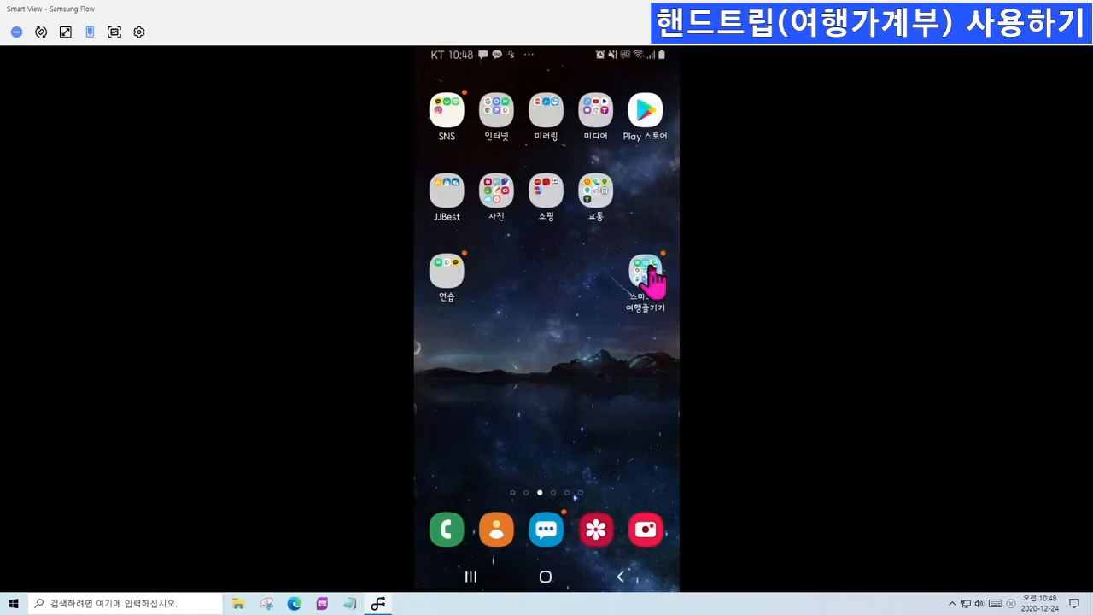
Launch handtrip from the 스마트폰 여행즐기기 folder
click(651, 275)
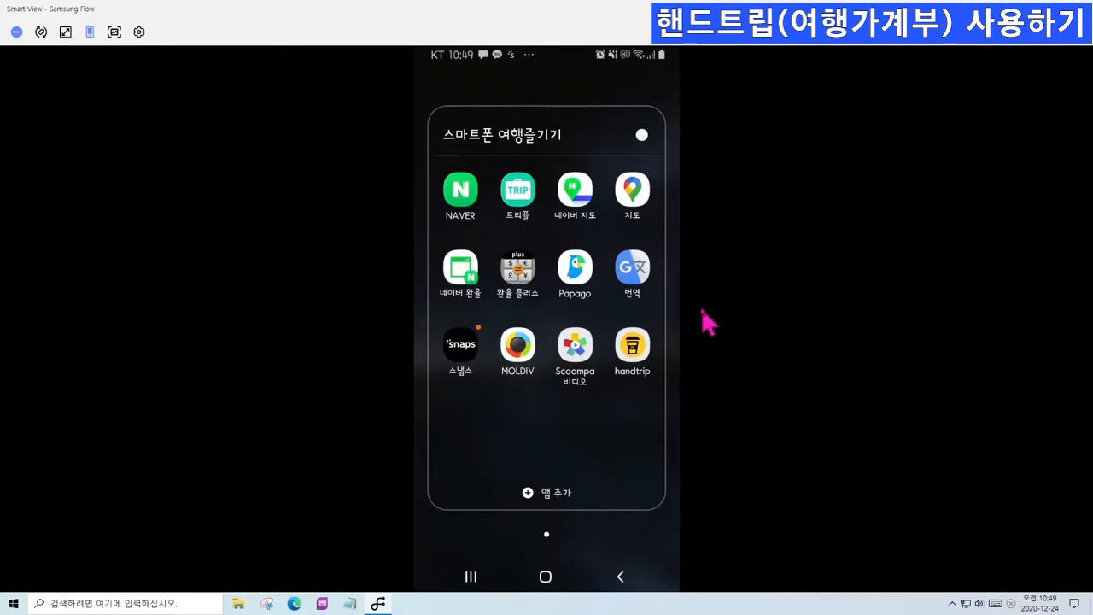
click(660, 382)
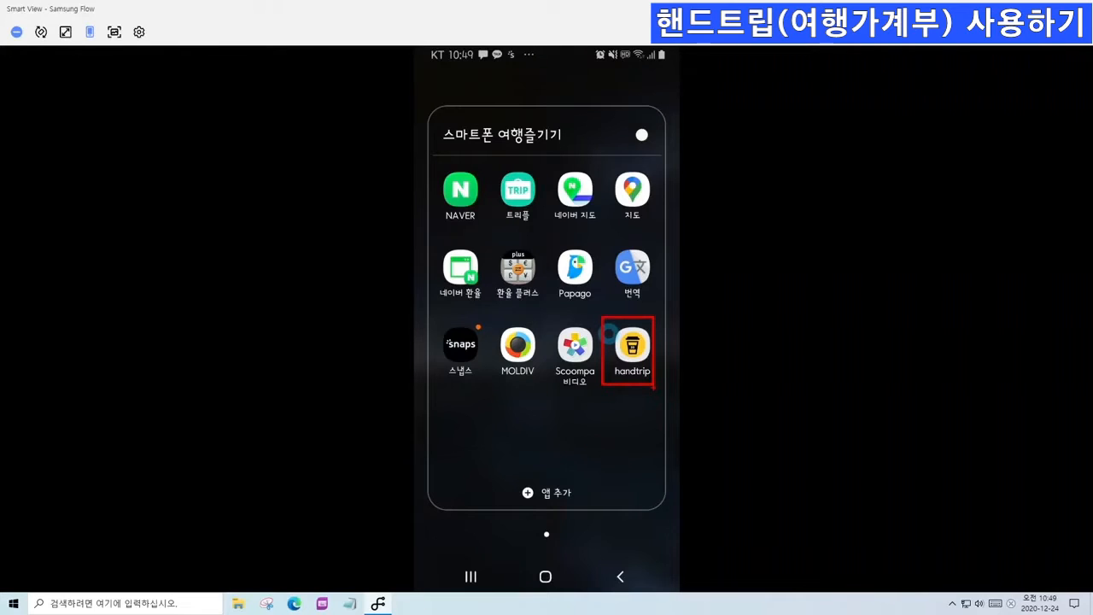
click(610, 342)
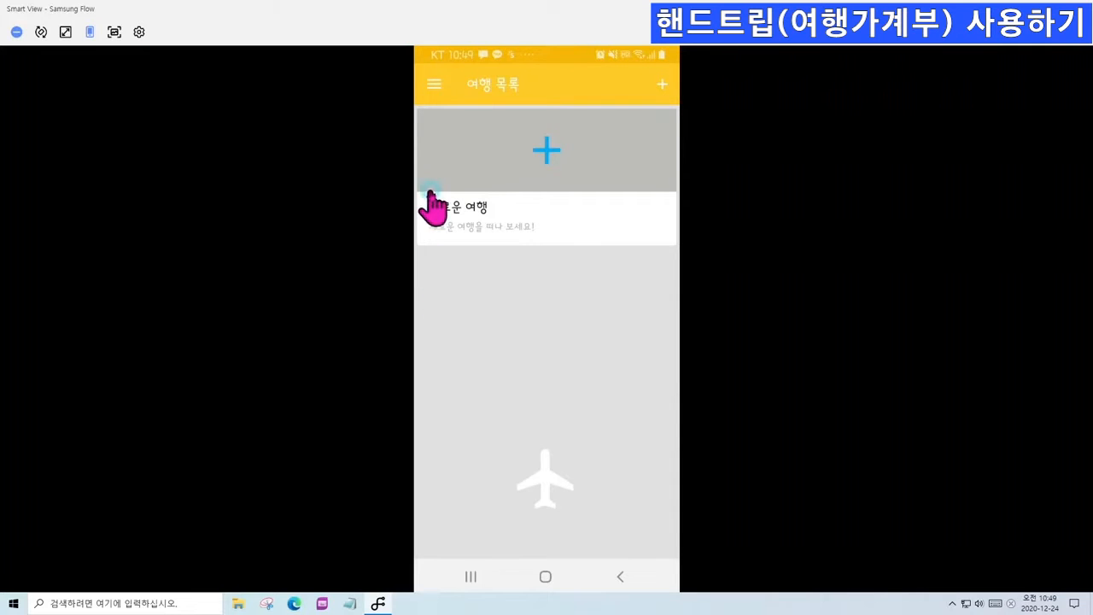
Set the app's currency to 대한민국 (KRW) and return to the trip list
click(435, 88)
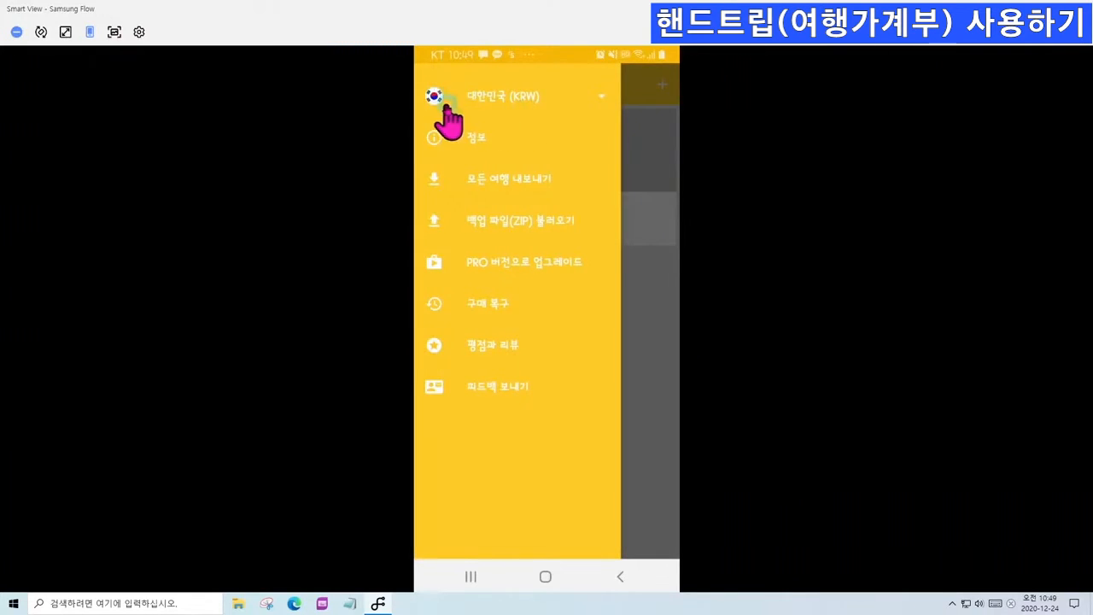
click(538, 100)
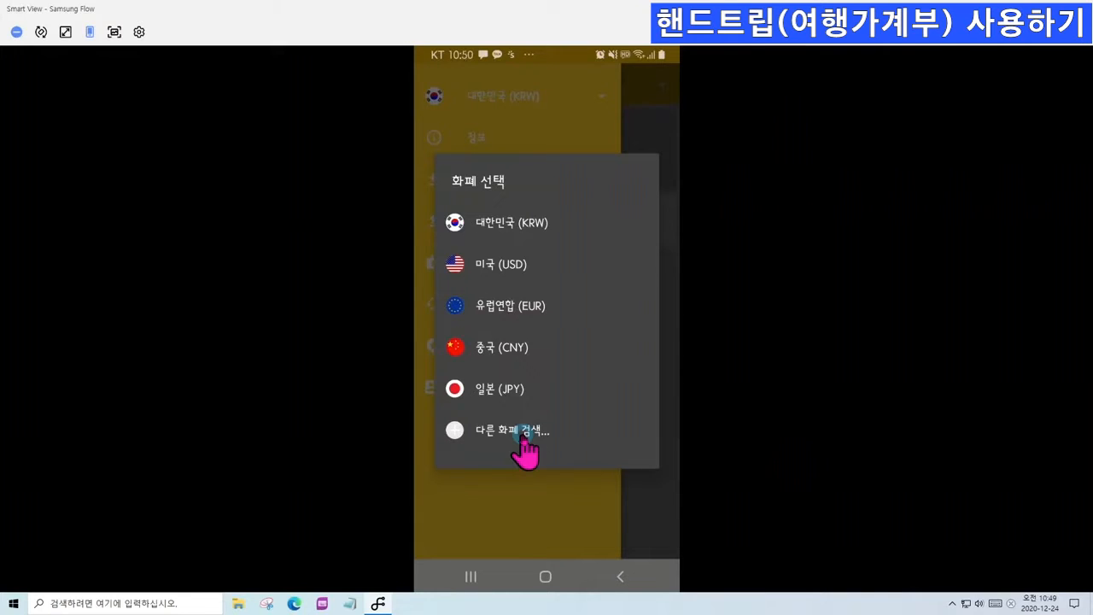
click(523, 224)
click(485, 138)
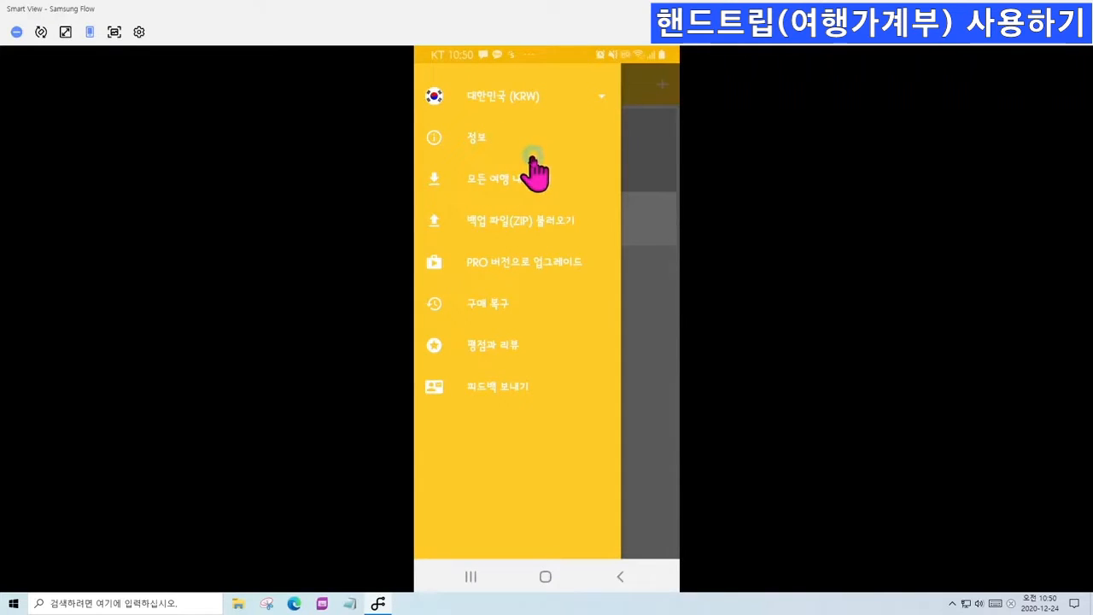
click(556, 193)
click(531, 97)
click(531, 224)
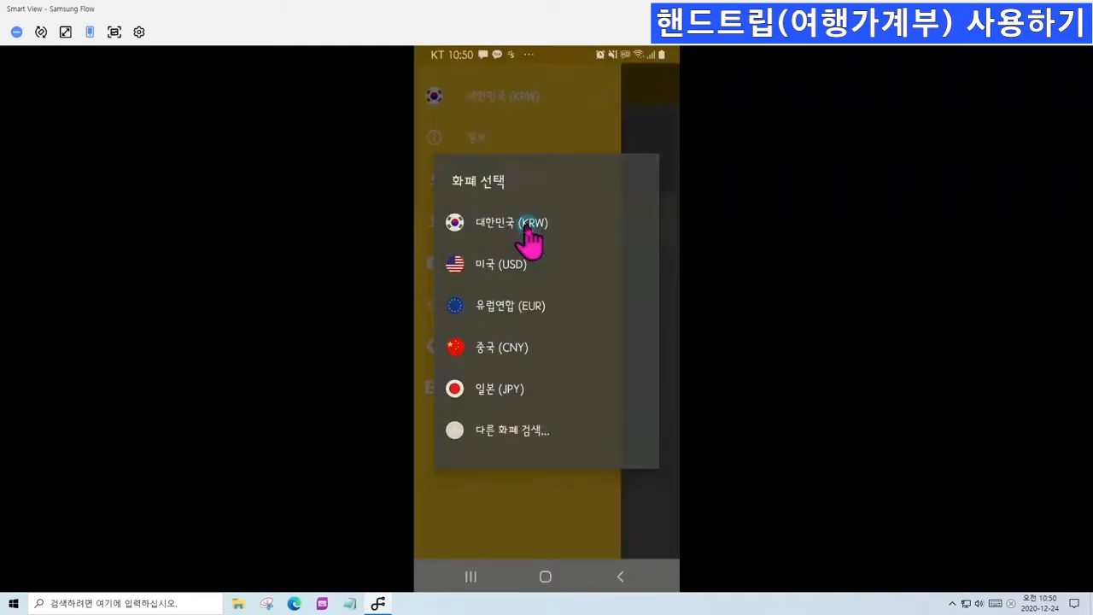
click(616, 577)
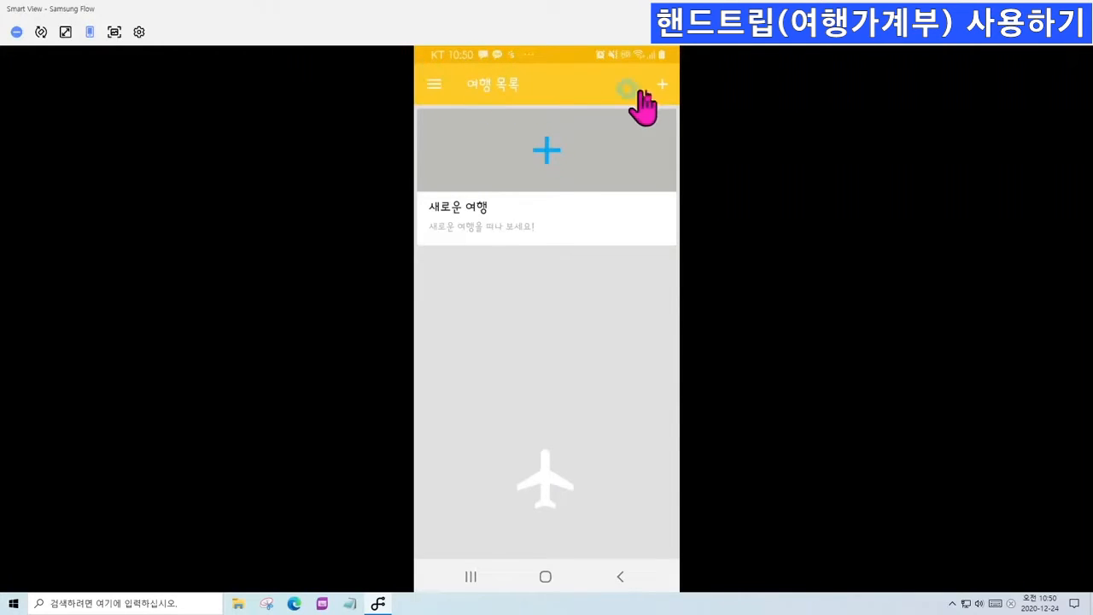
Start a new trip and begin its name with "2020년 12월"
click(546, 152)
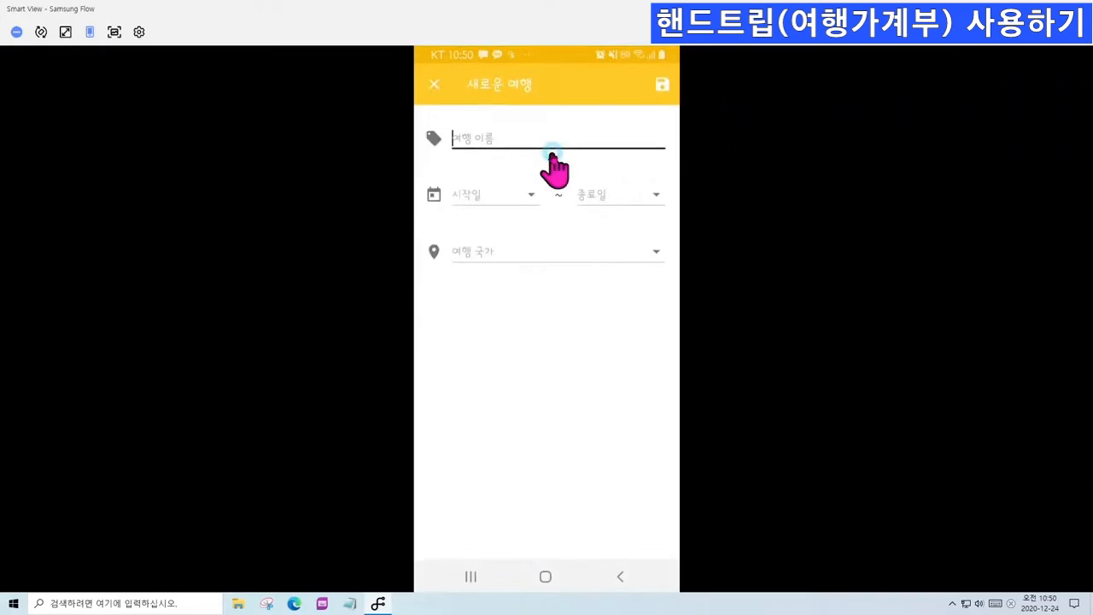
click(519, 136)
click(522, 140)
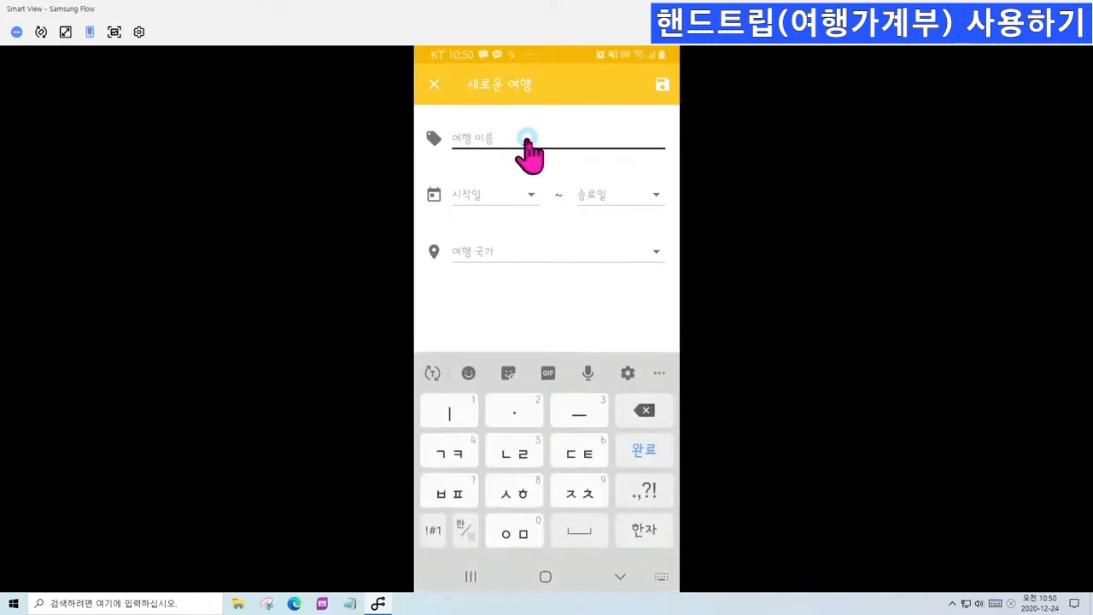
text(ㅅㅎ)
key(BackSpace)
key(BackSpace)
text(2020)
text(ㄴㆍㆍ)
key(BackSpace)
key(BackSpace)
key(BackSpace)
text(ㄹ)
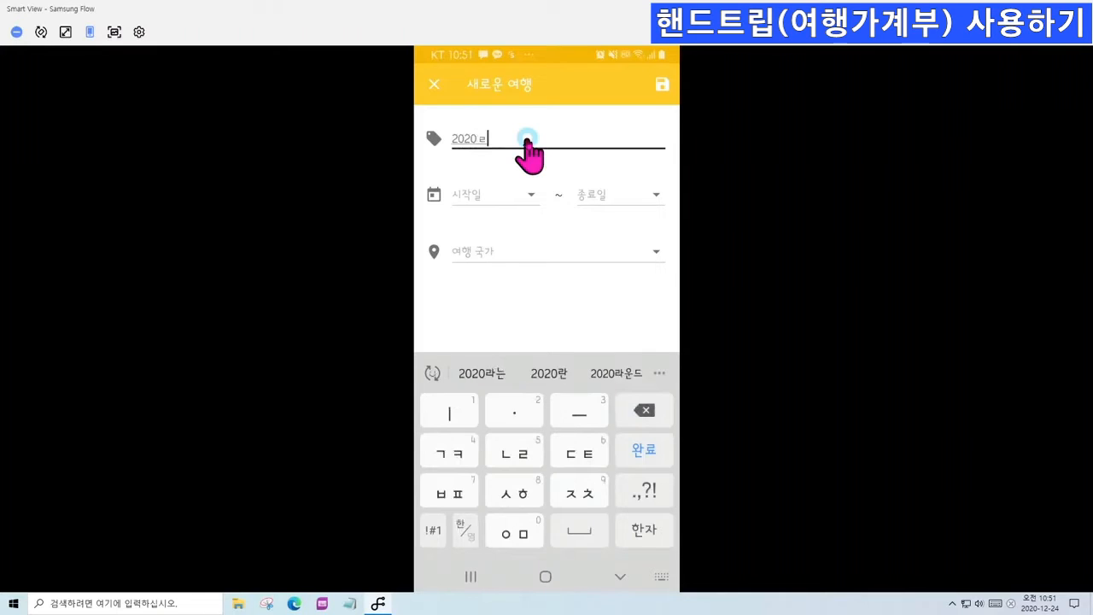
key(BackSpace)
text(년 )
text(12)
text(의월 )
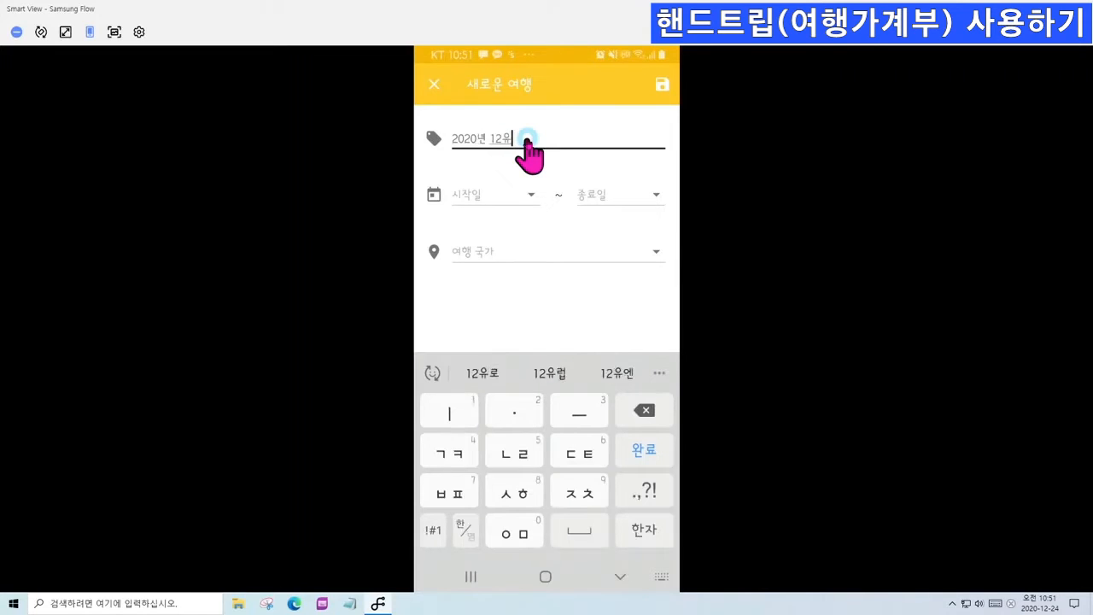
text(제주)
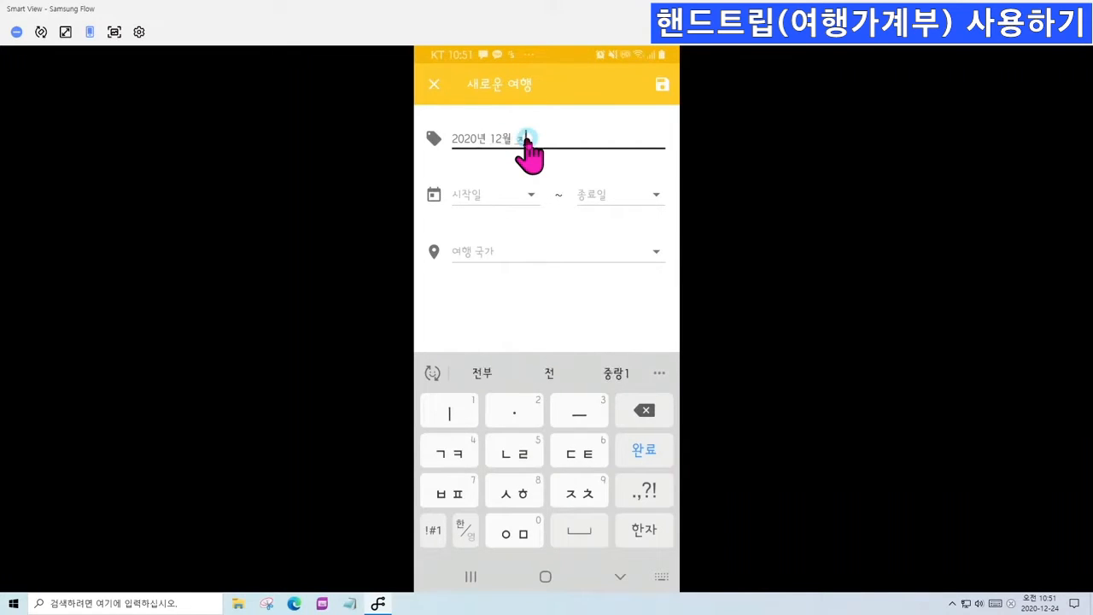
text(어)
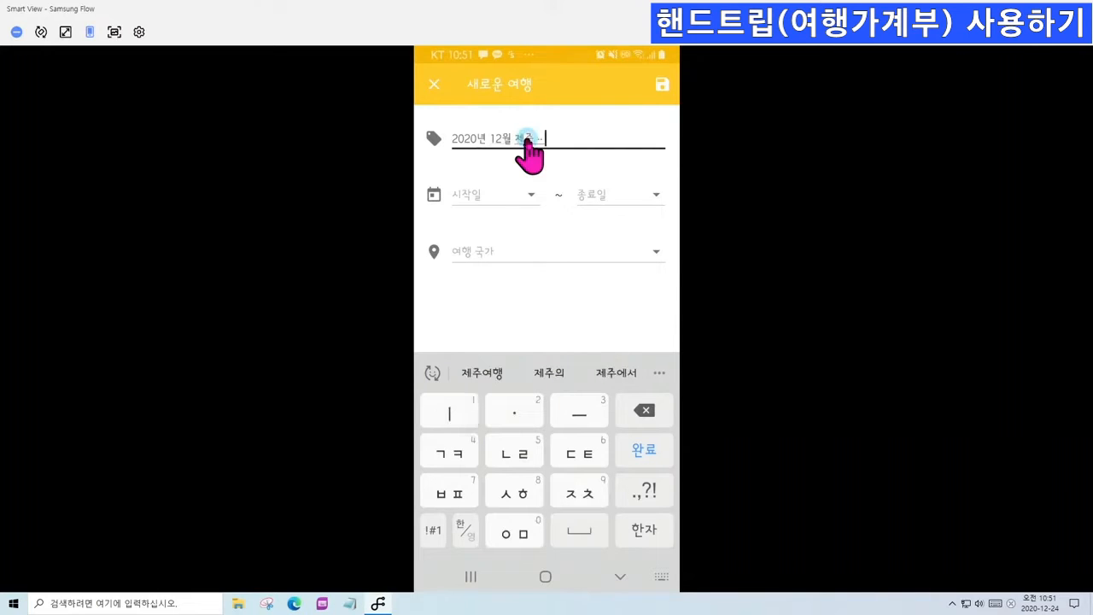
key(BackSpace)
key(BackSpace)
key(BackSpace)
key(BackSpace)
key(BackSpace)
key(BackSpace)
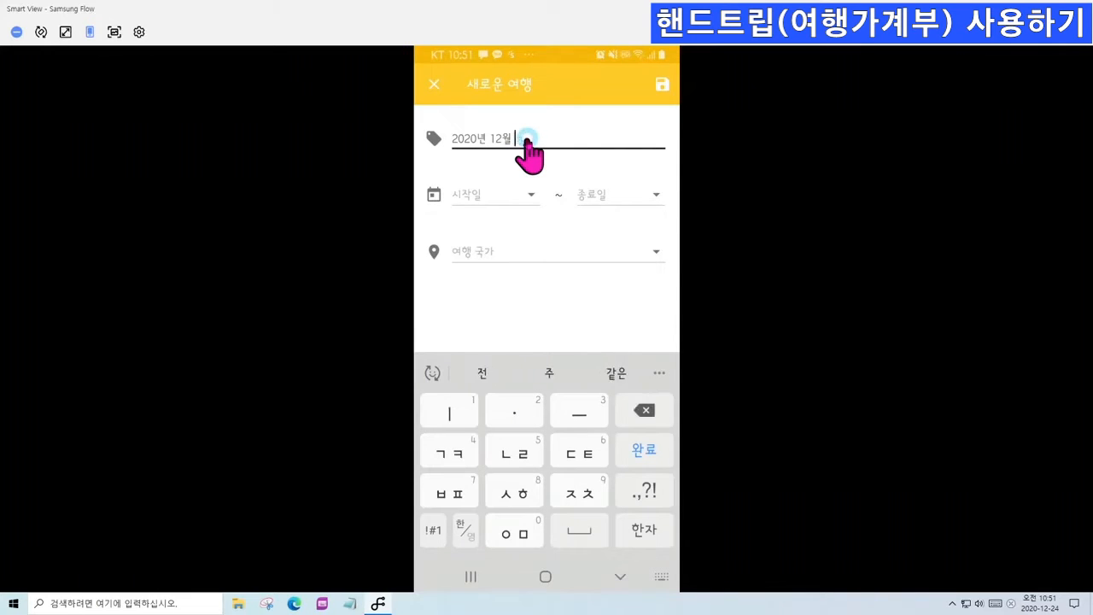
Complete the trip name with "뉴욕여행" after "2020년 12월"
text(뉴)
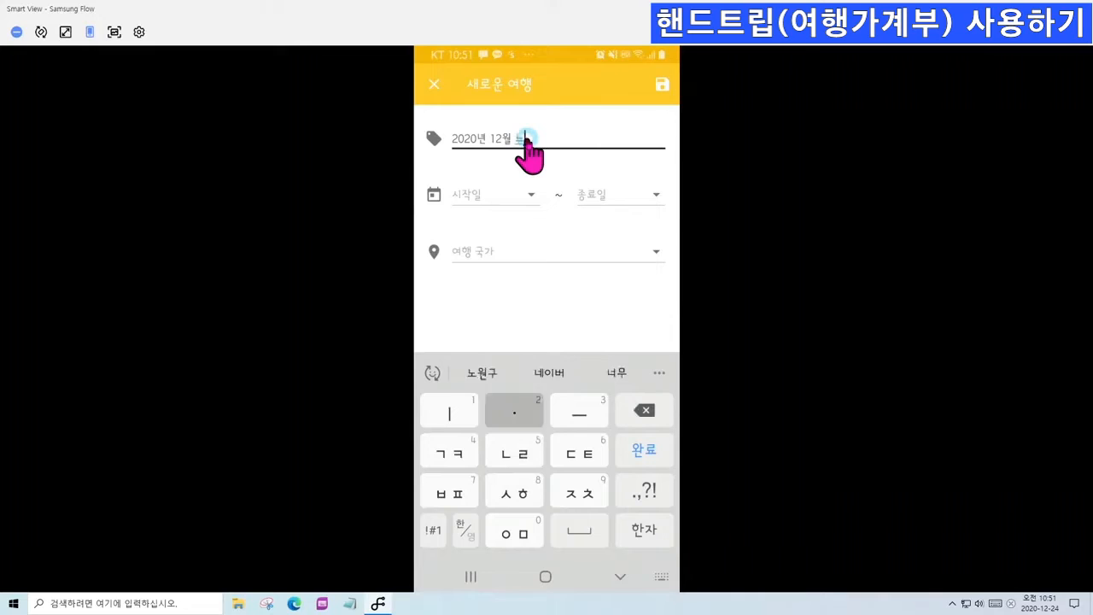
text(욕옇)
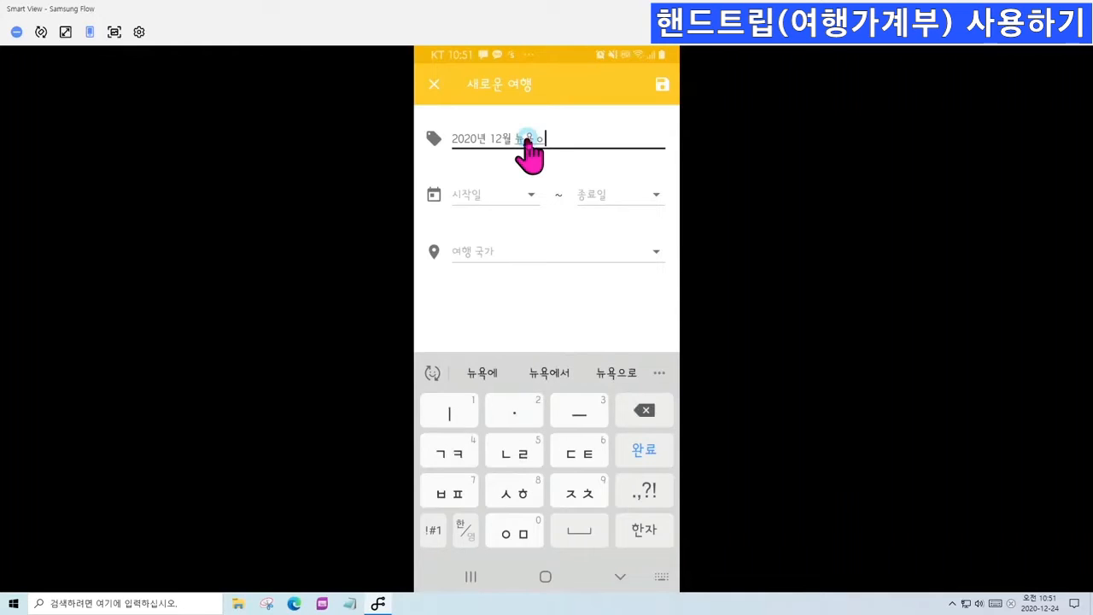
text(행)
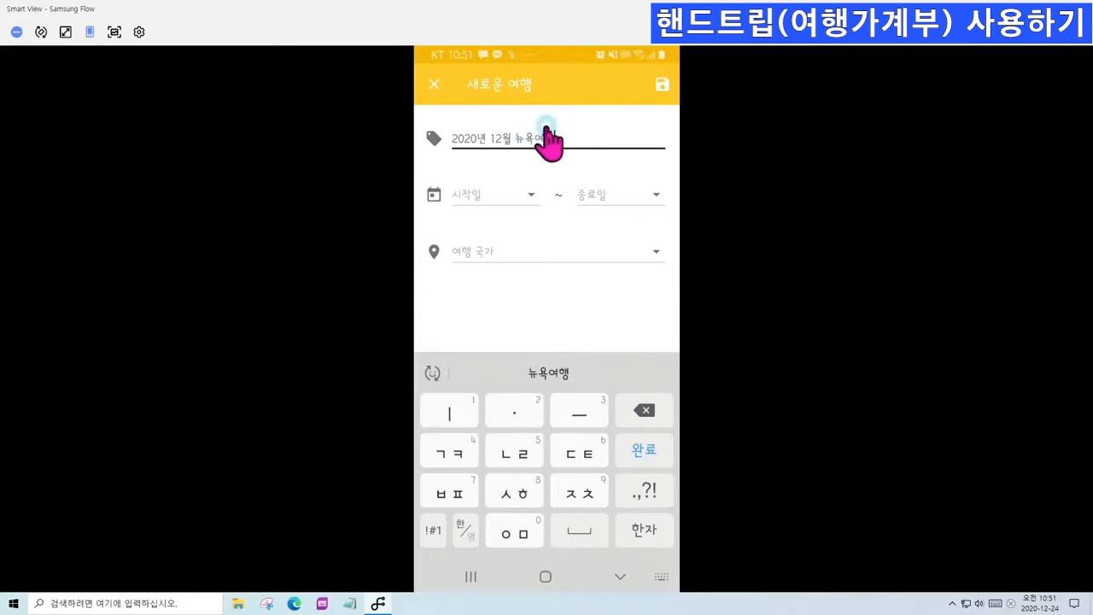
Set the trip dates to 2020. 12. 1. through 2020. 12. 25. and the travel country to 미국 (US)
click(534, 203)
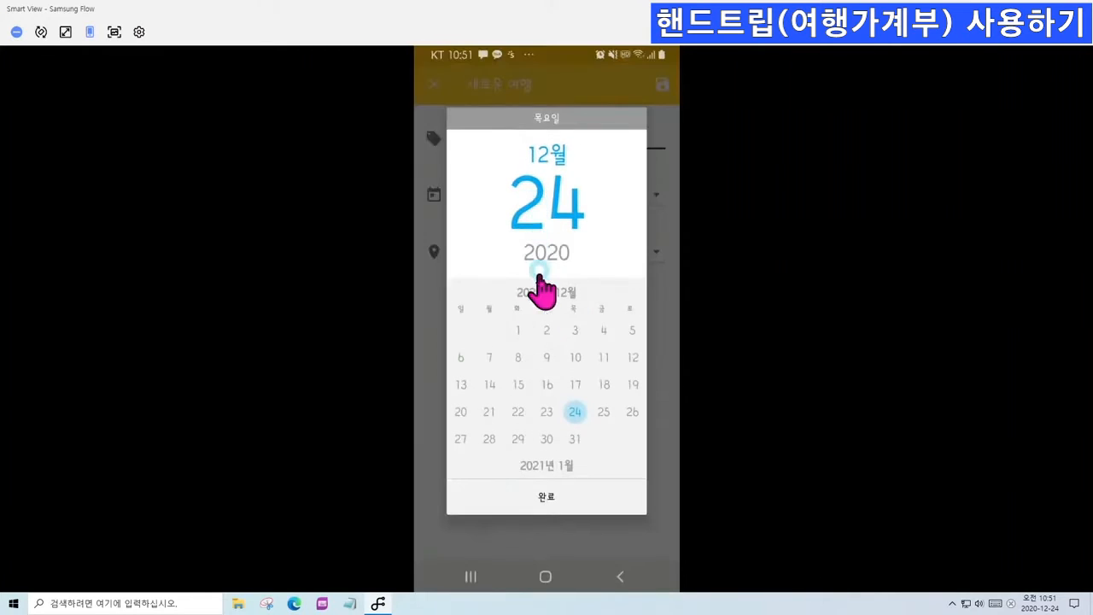
click(518, 330)
click(554, 503)
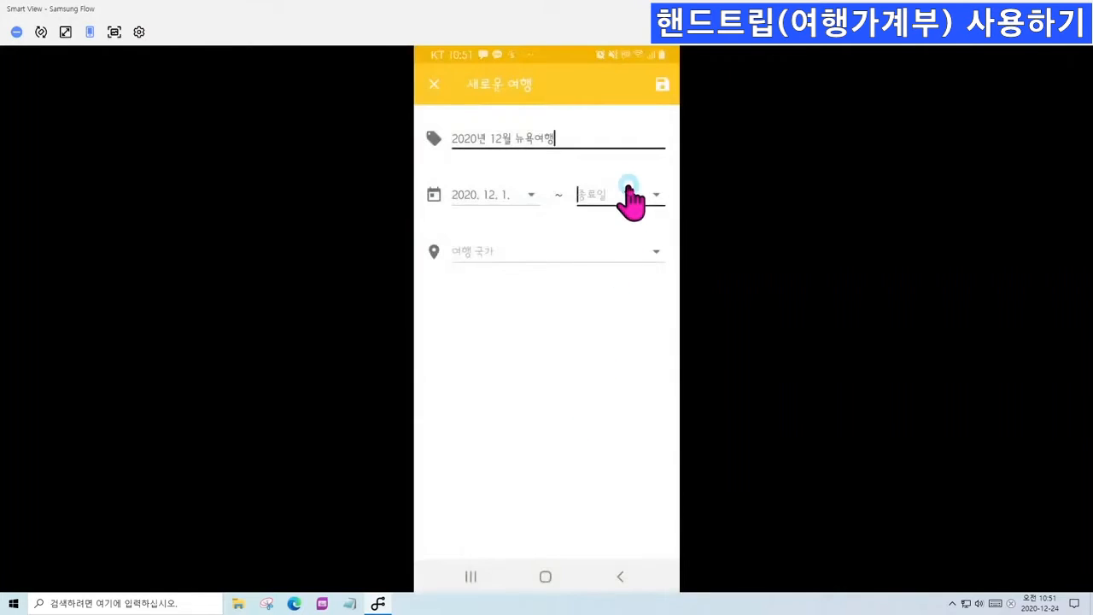
click(630, 189)
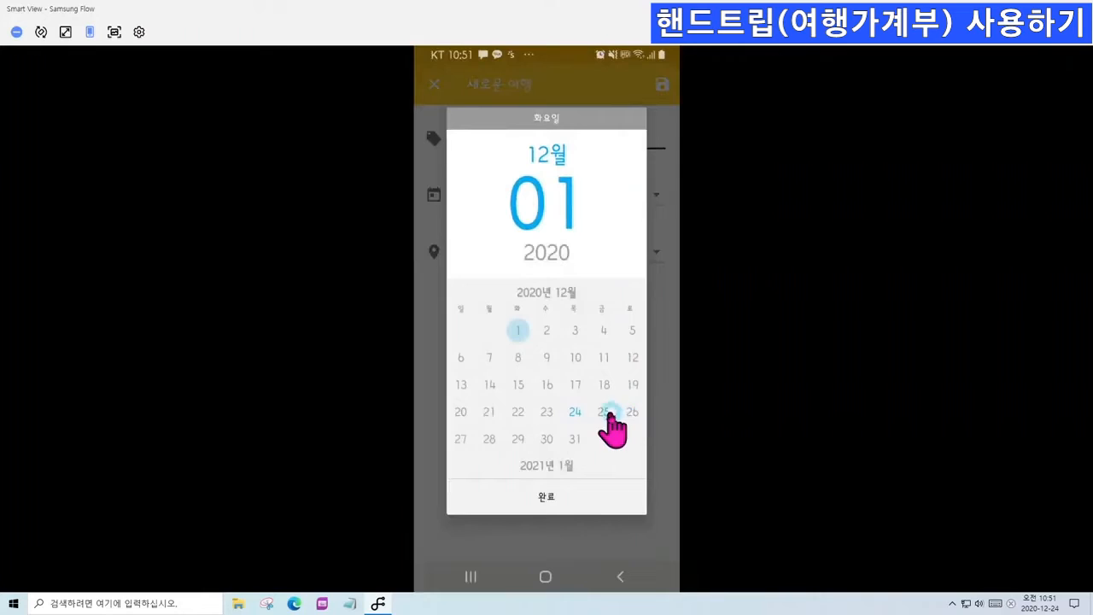
click(606, 413)
click(565, 494)
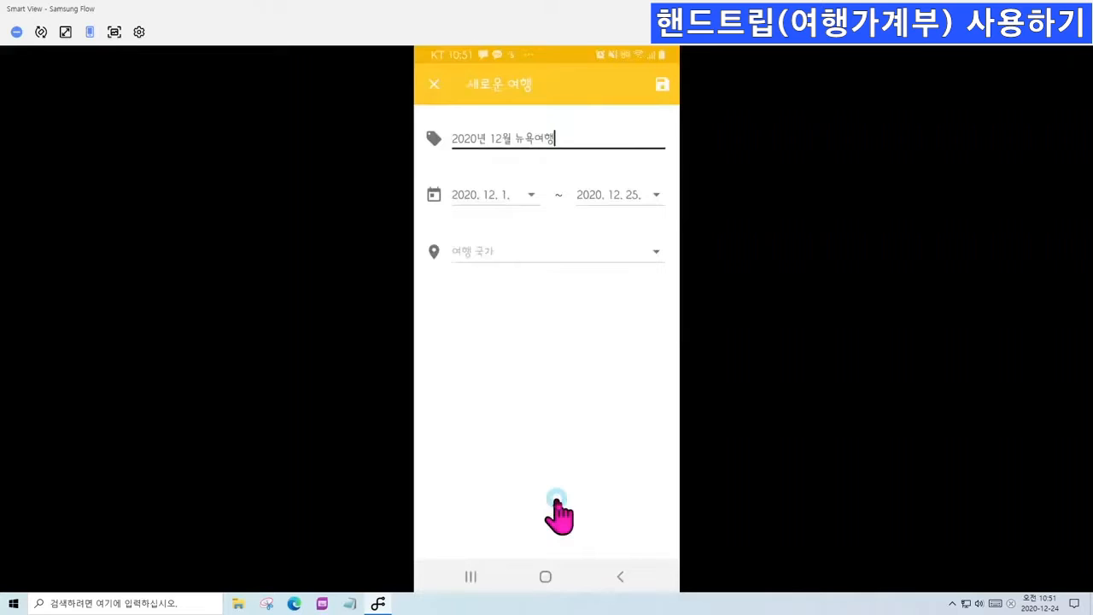
click(550, 254)
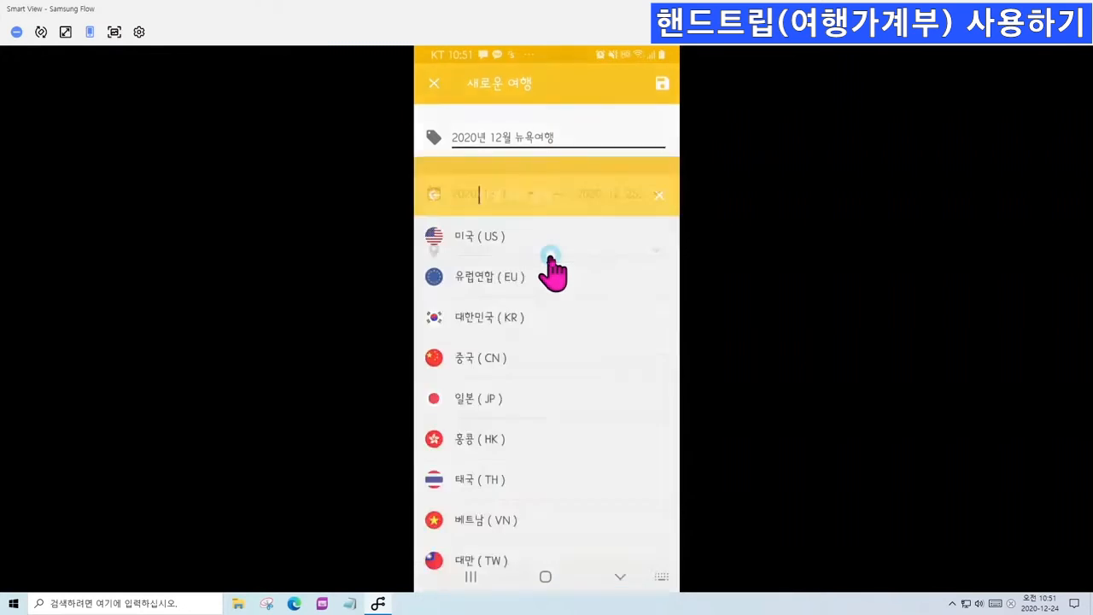
click(507, 128)
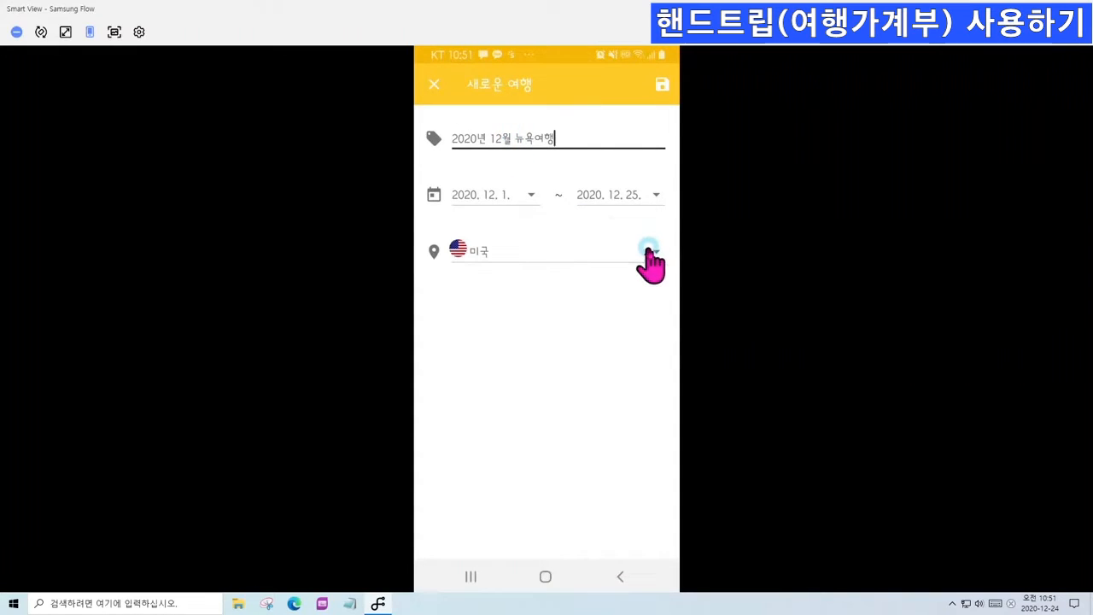
Look through the list of selectable travel countries and return to the new trip form
click(649, 249)
drag(586, 288, 580, 147)
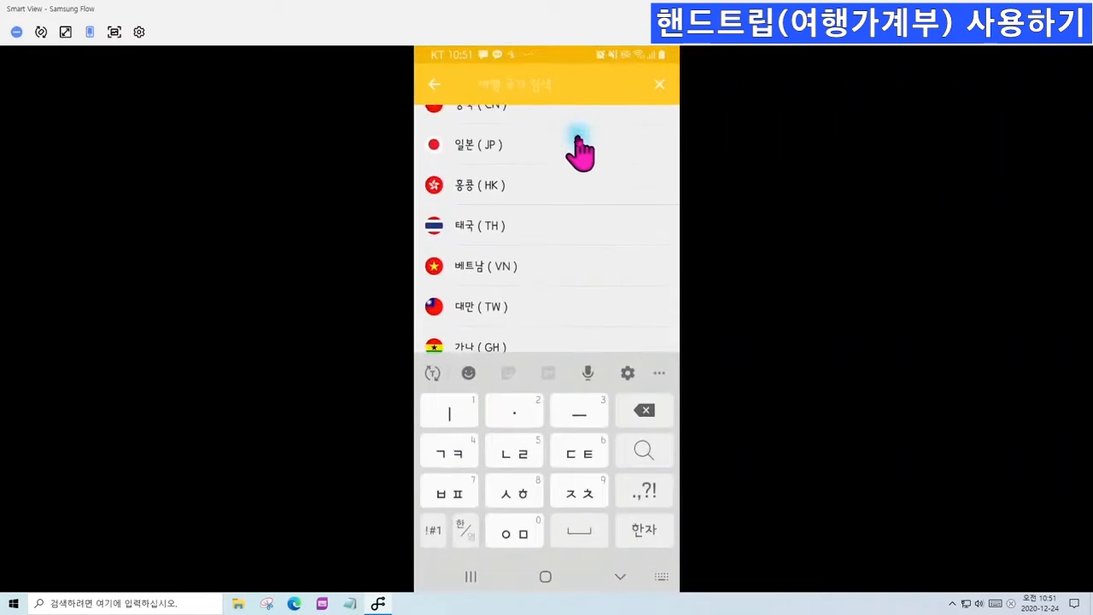
drag(566, 305, 563, 139)
drag(553, 265, 562, 157)
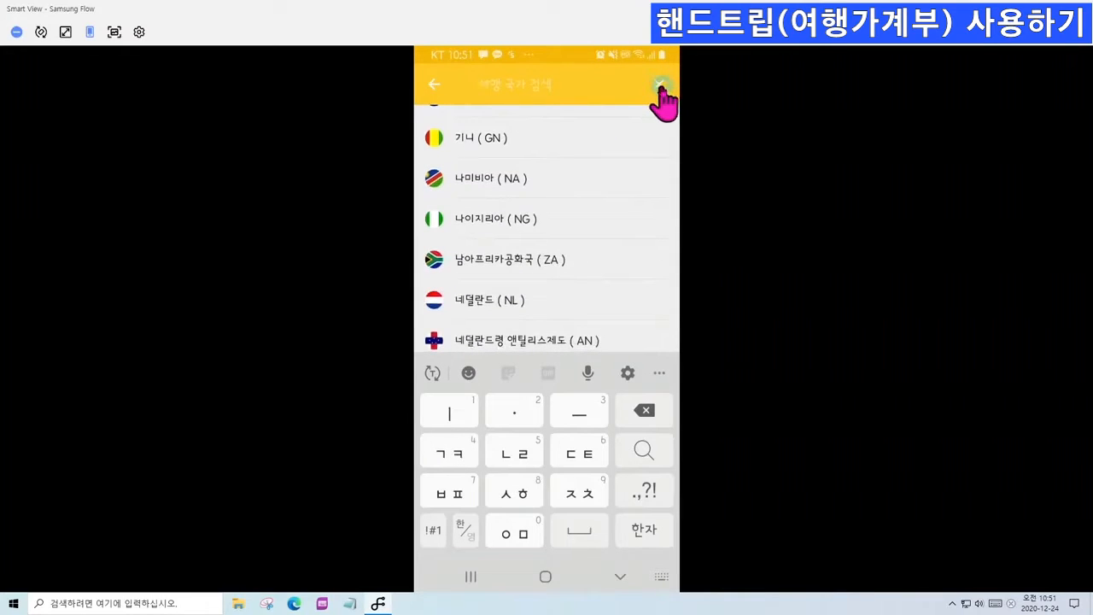
click(660, 86)
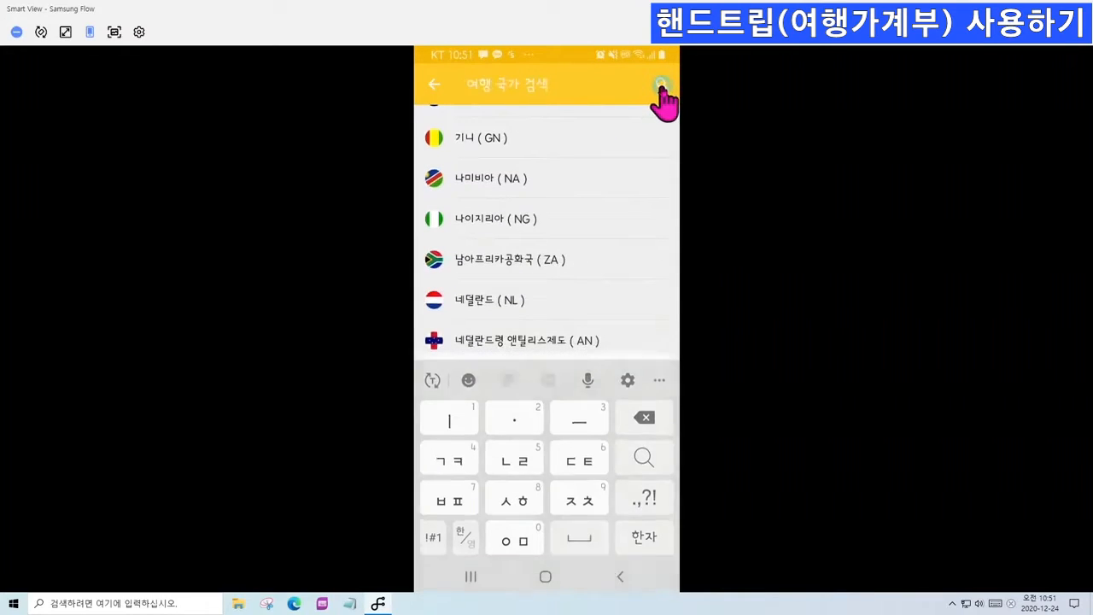
click(433, 84)
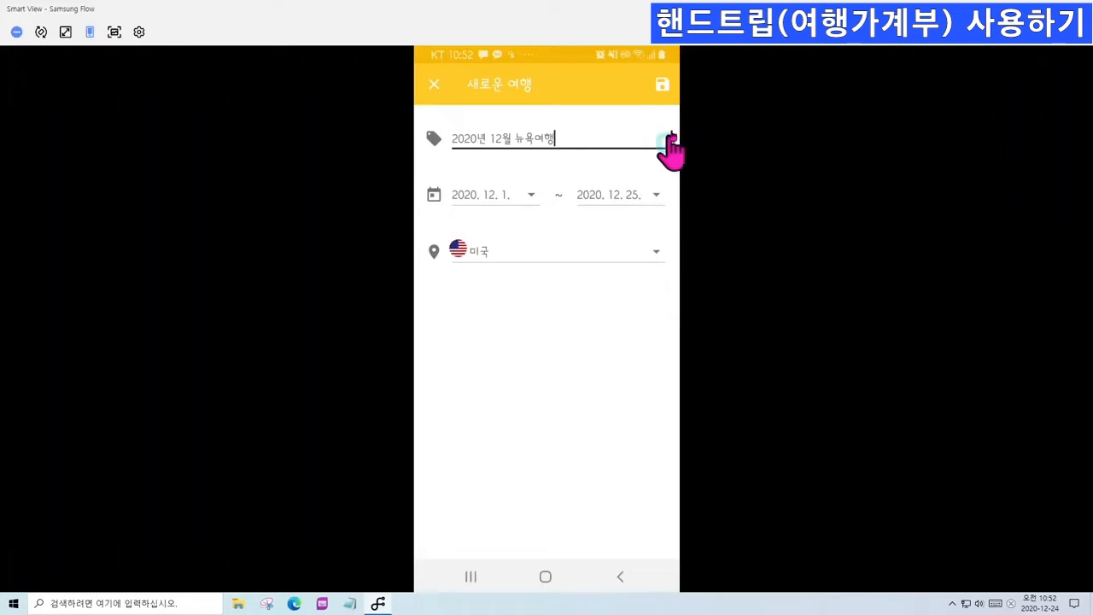
Save the new trip and open it from the trip list
click(661, 87)
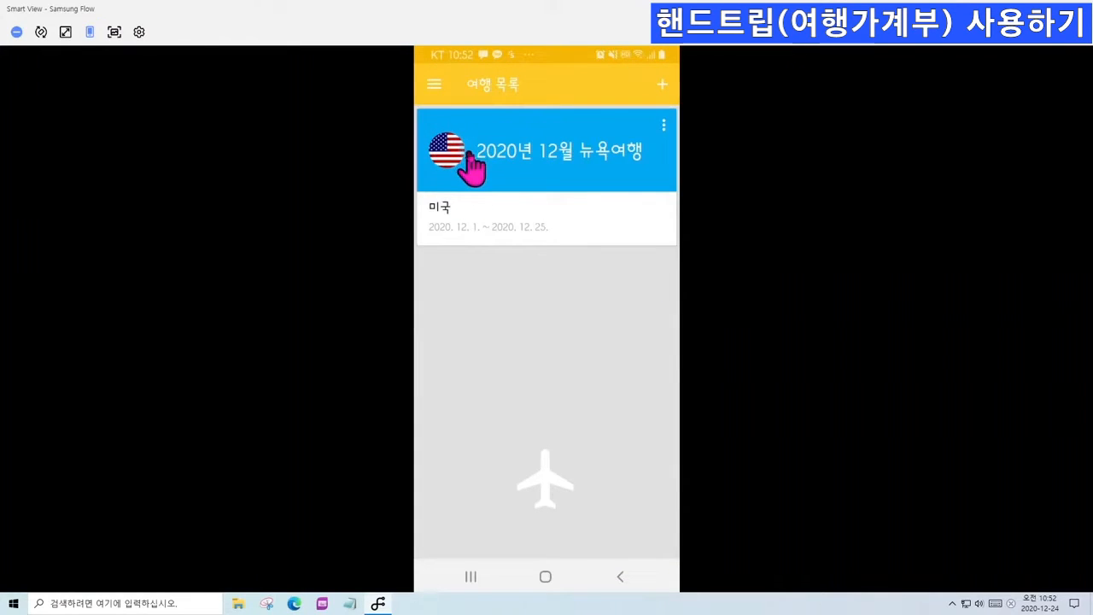
click(540, 154)
View the trip's 지출, 잔액 and 통계 sections and return to the trip list
click(450, 135)
click(550, 130)
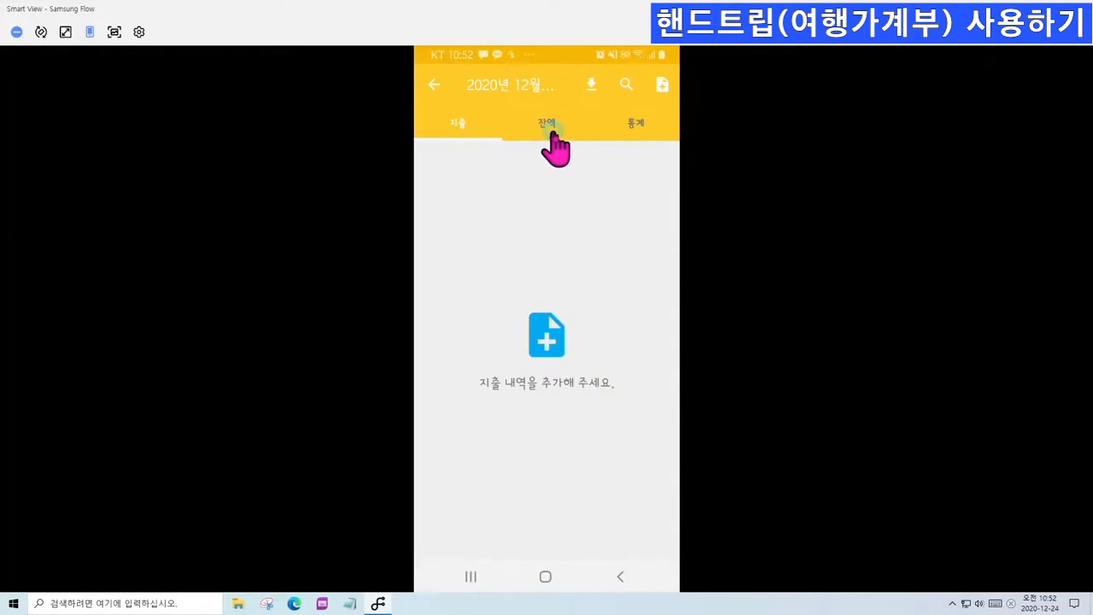
click(650, 134)
click(450, 130)
click(635, 128)
click(435, 85)
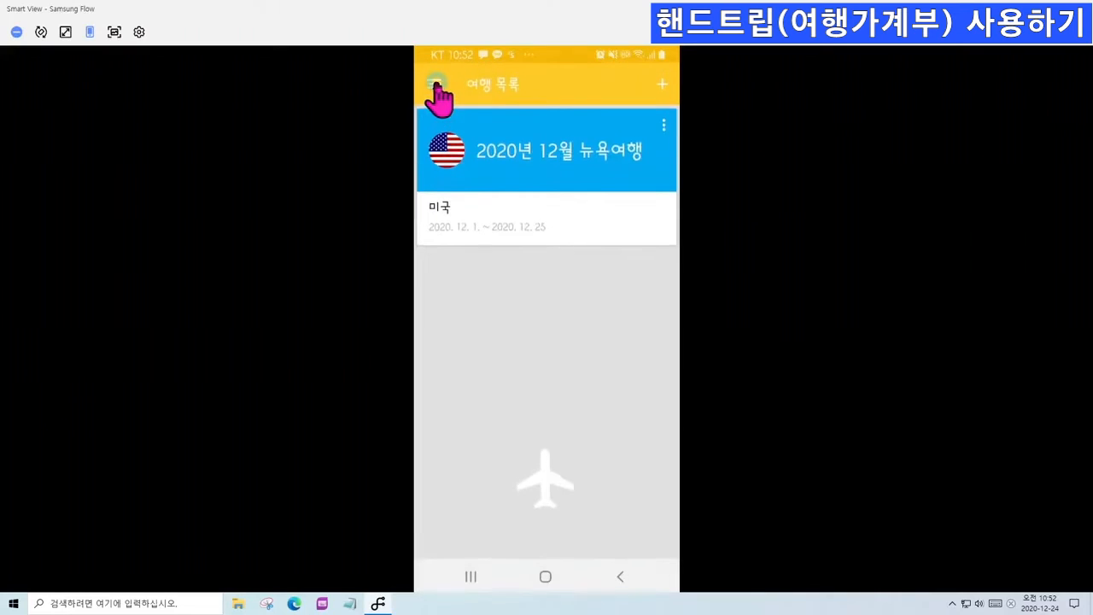
Check which options the New York trip card offers, and view the blank new-trip form before returning to the trip list
click(664, 128)
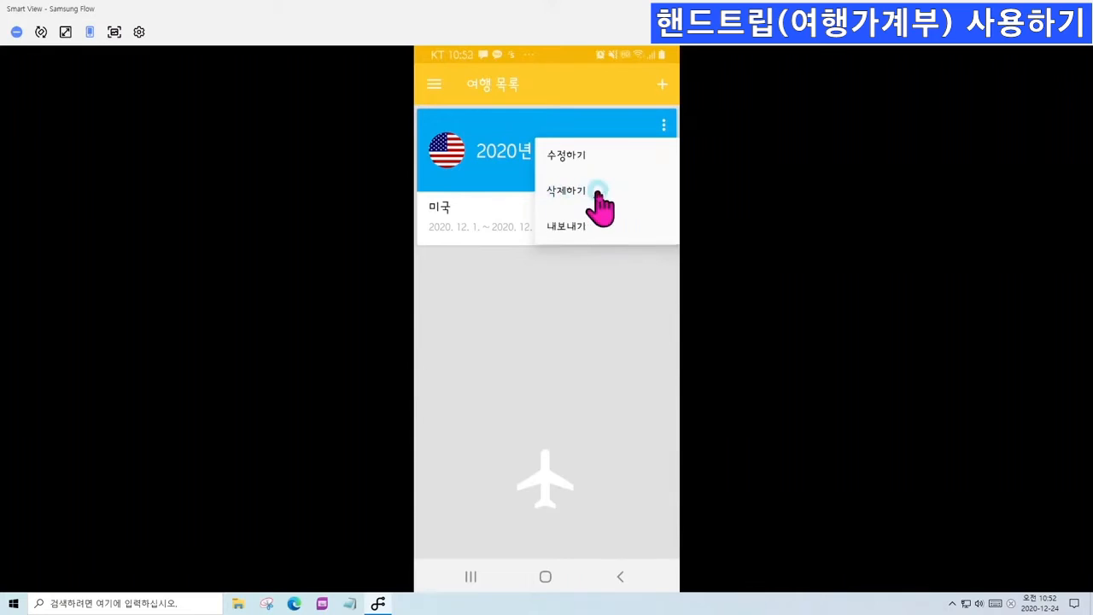
click(601, 292)
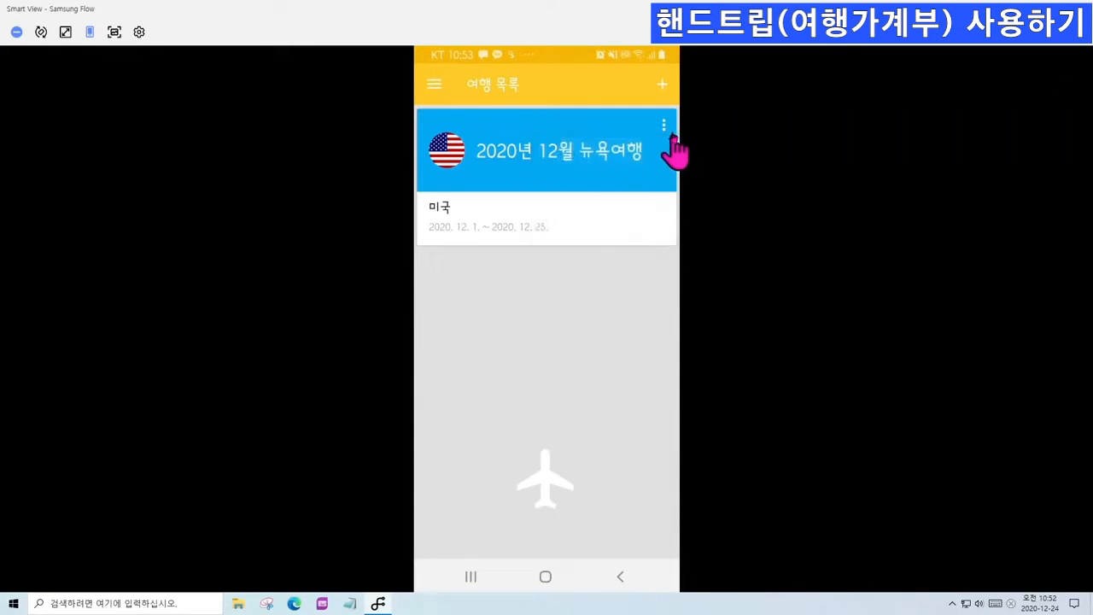
click(661, 86)
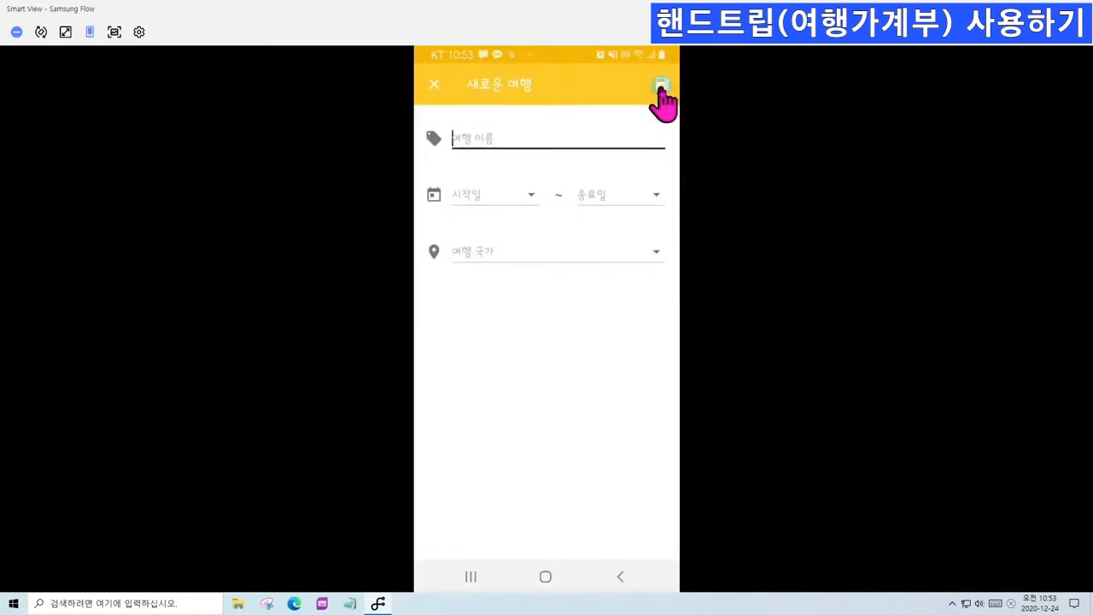
click(432, 84)
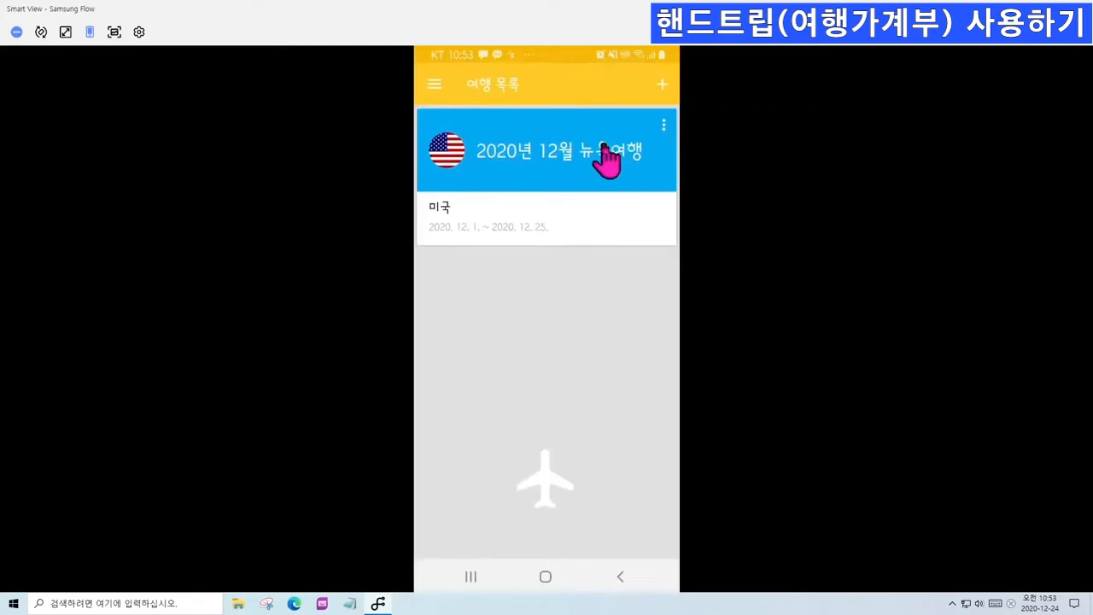
Reopen the 2020년 12월 뉴욕여행 trip and compare its 지출, 잔액 and 통계 sections, ending on 통계
click(517, 171)
click(443, 137)
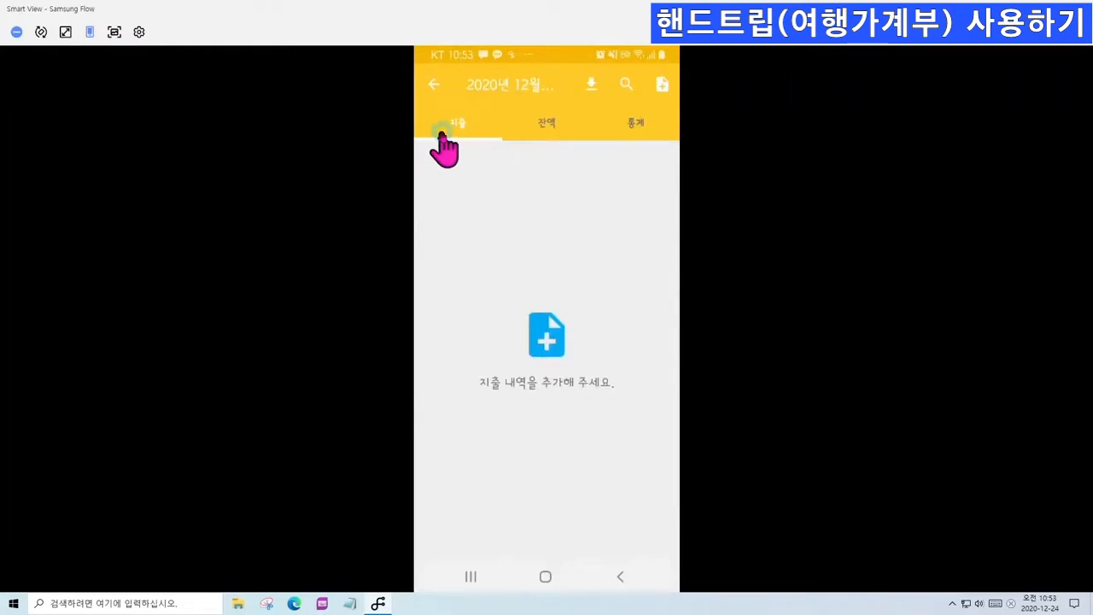
click(548, 128)
click(630, 133)
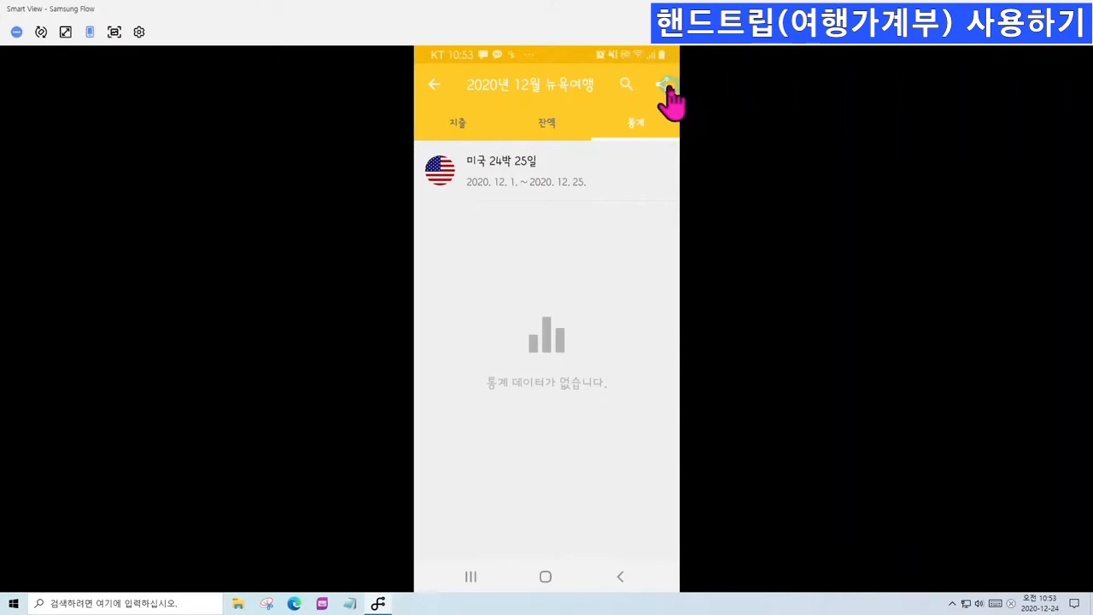
click(461, 128)
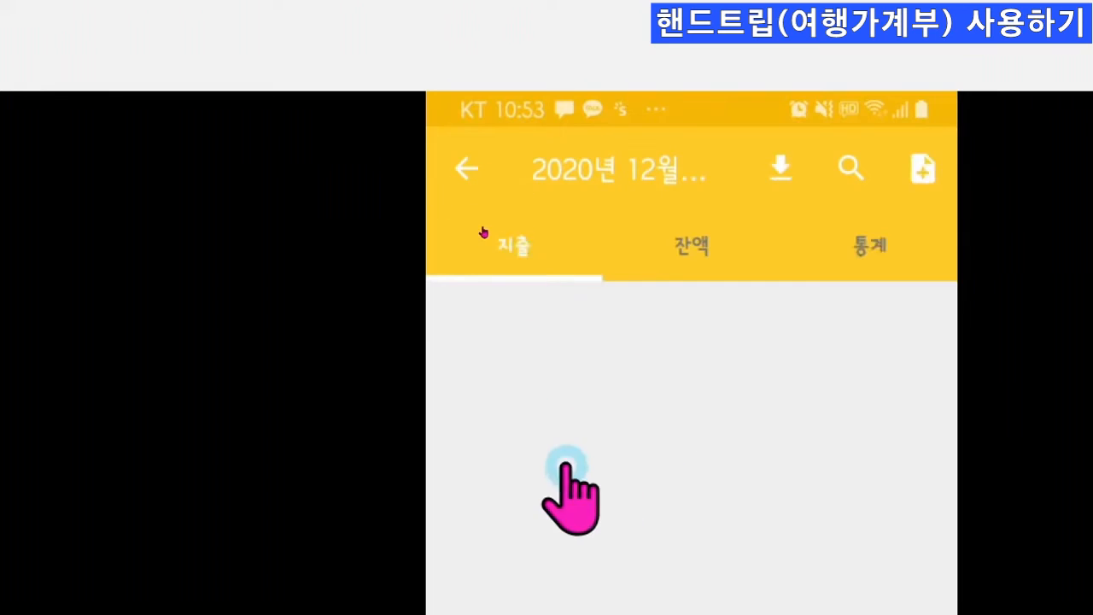
click(682, 260)
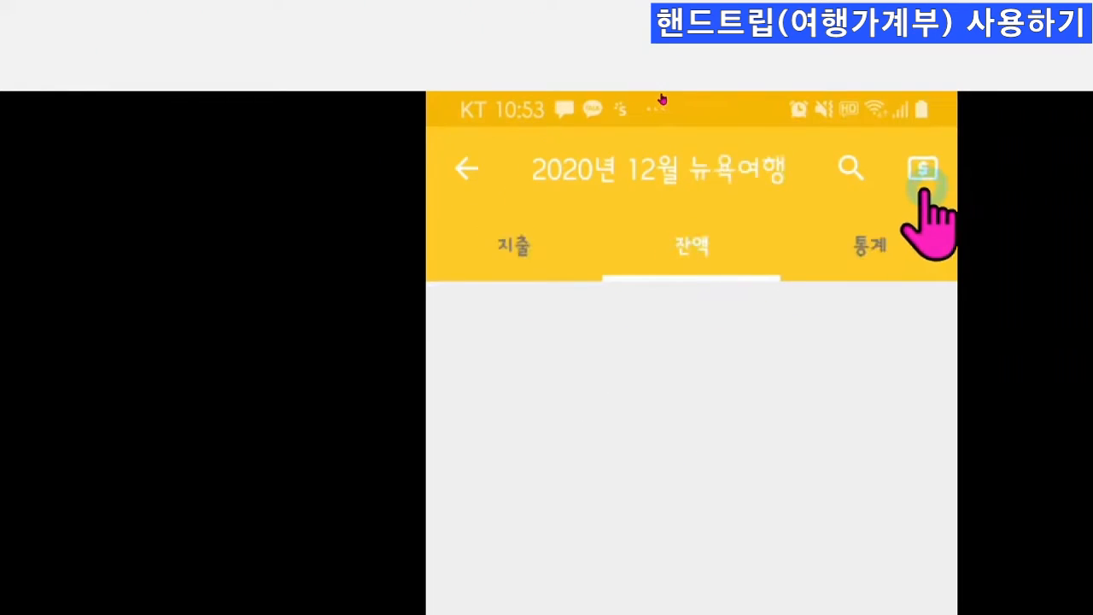
click(881, 255)
click(515, 250)
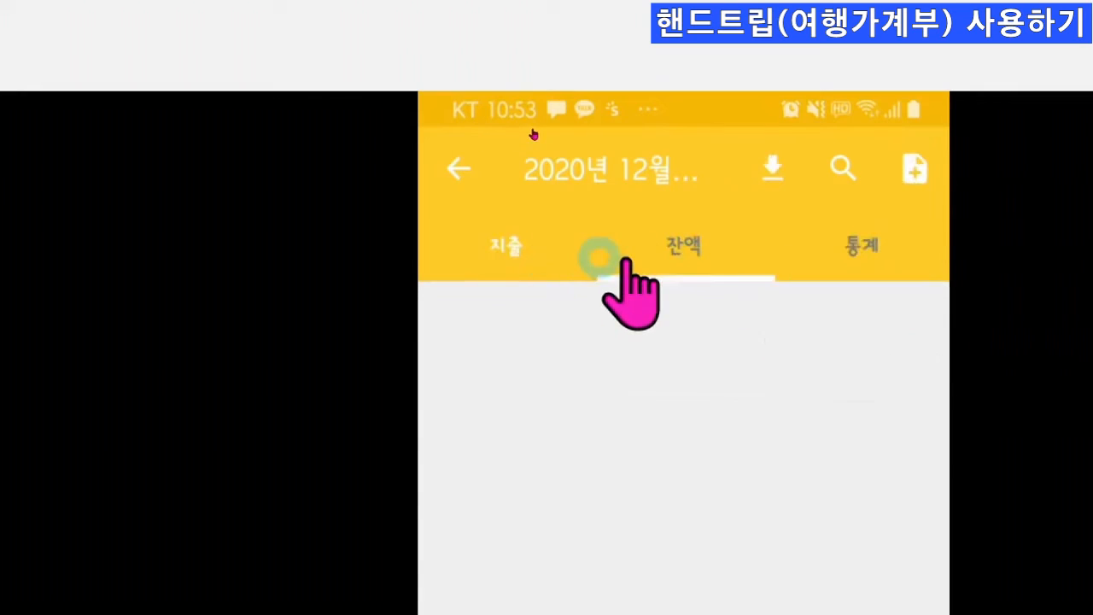
click(675, 249)
click(495, 265)
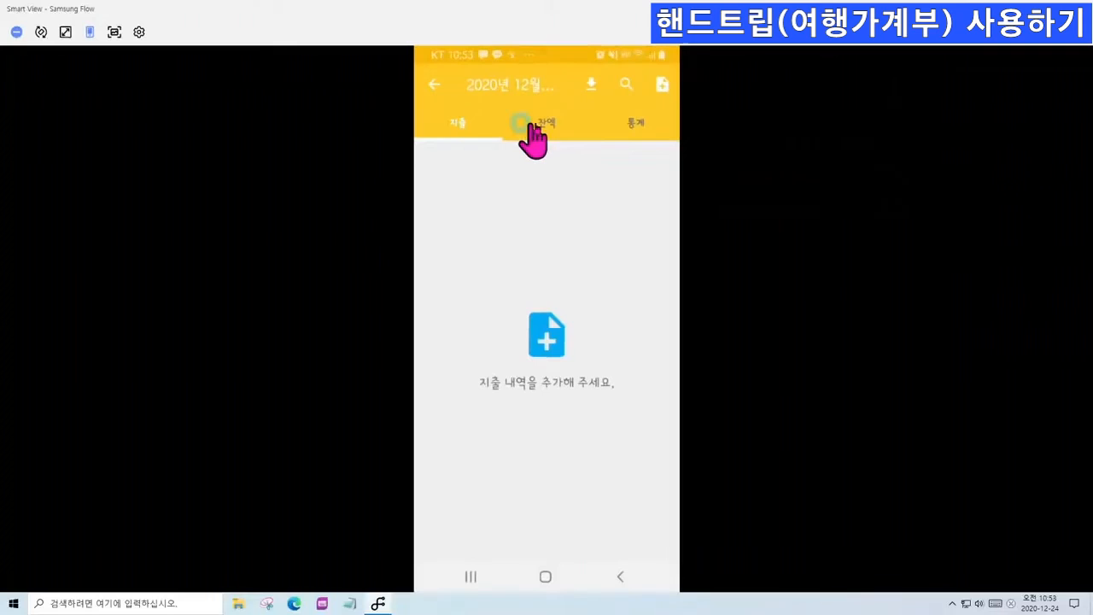
click(673, 250)
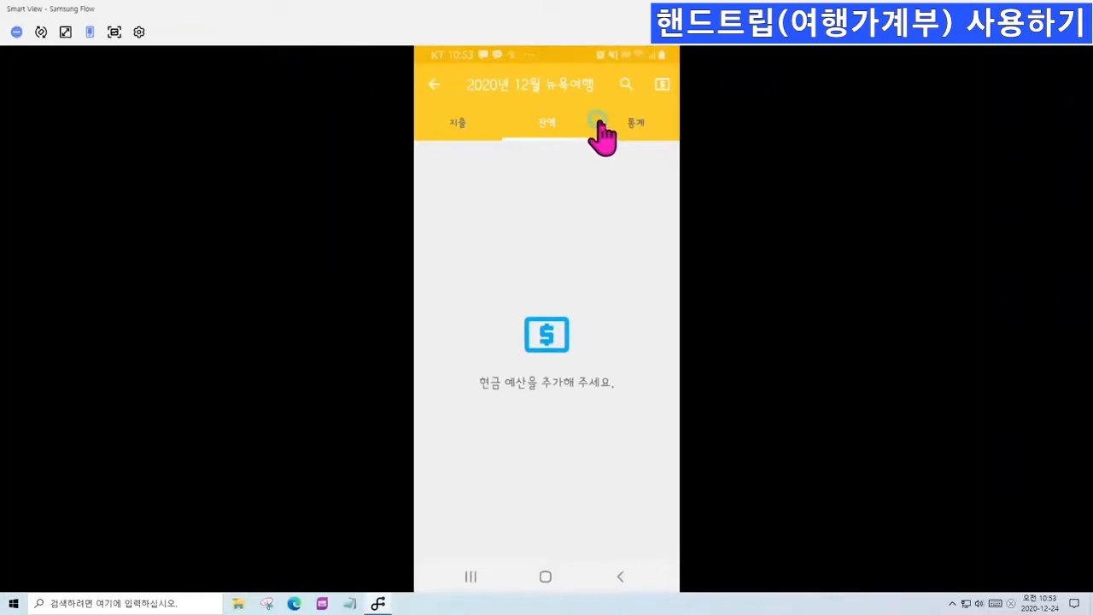
click(633, 130)
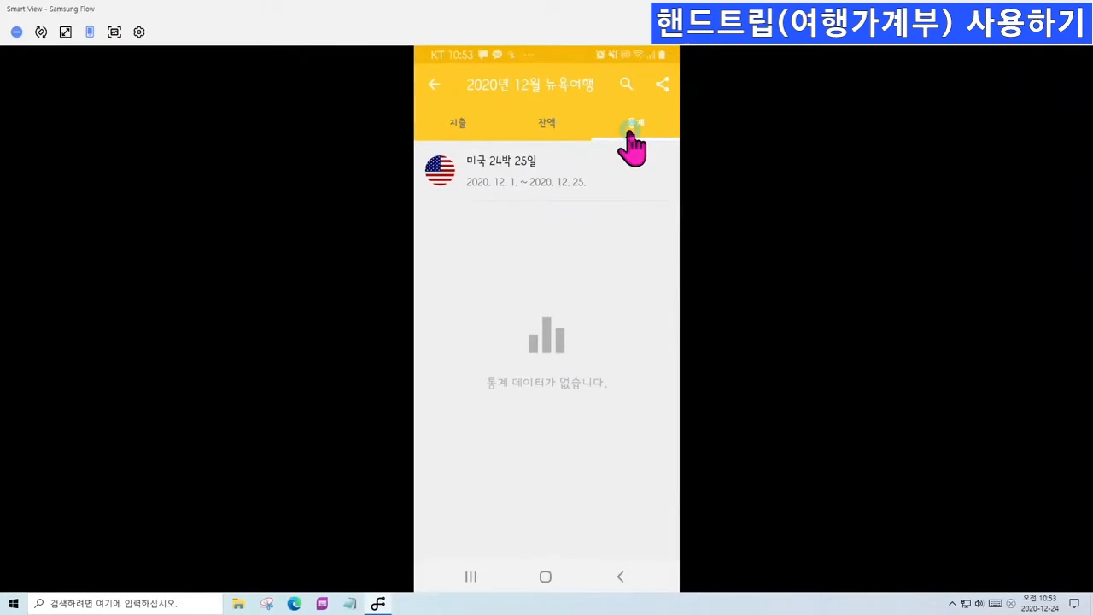
Start a cash budget in the trip's 잔액 section, name it 원화 and set its currency to 대한민국 (KRW)
click(547, 133)
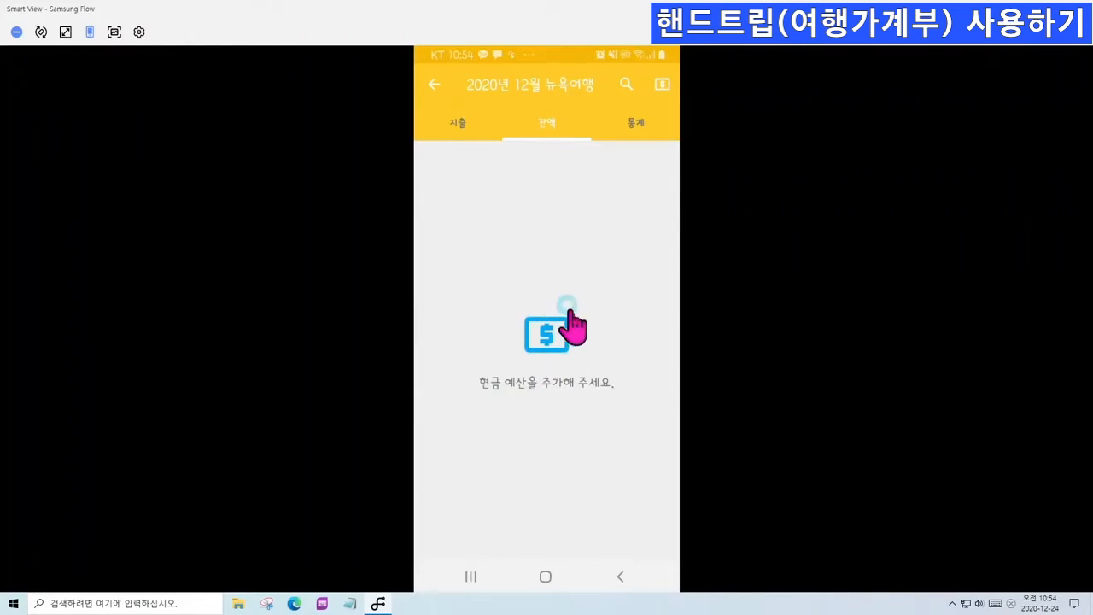
click(551, 346)
click(523, 138)
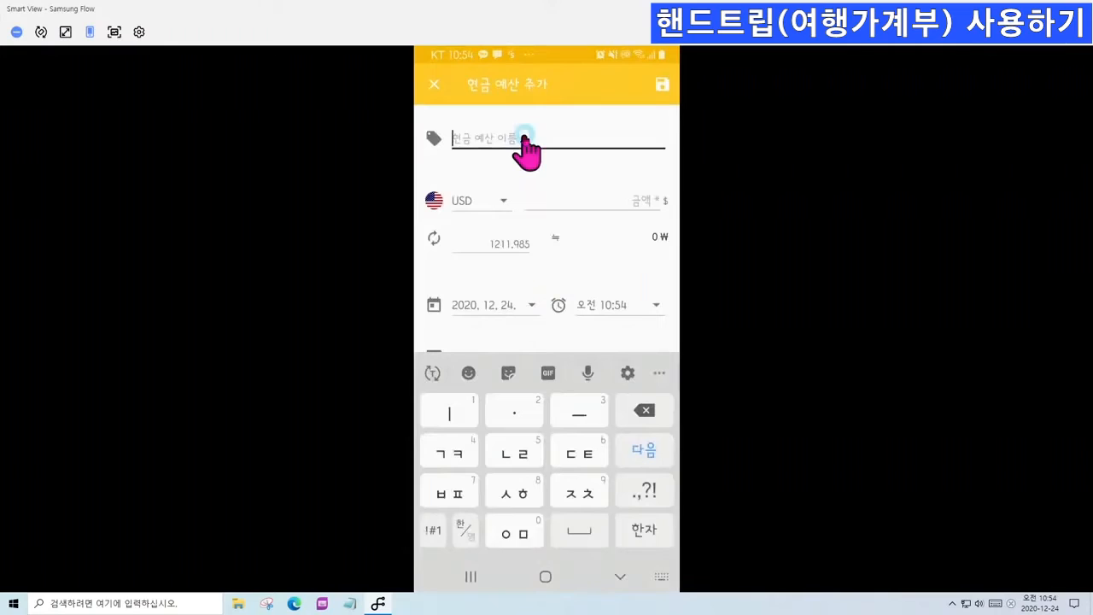
text(원화)
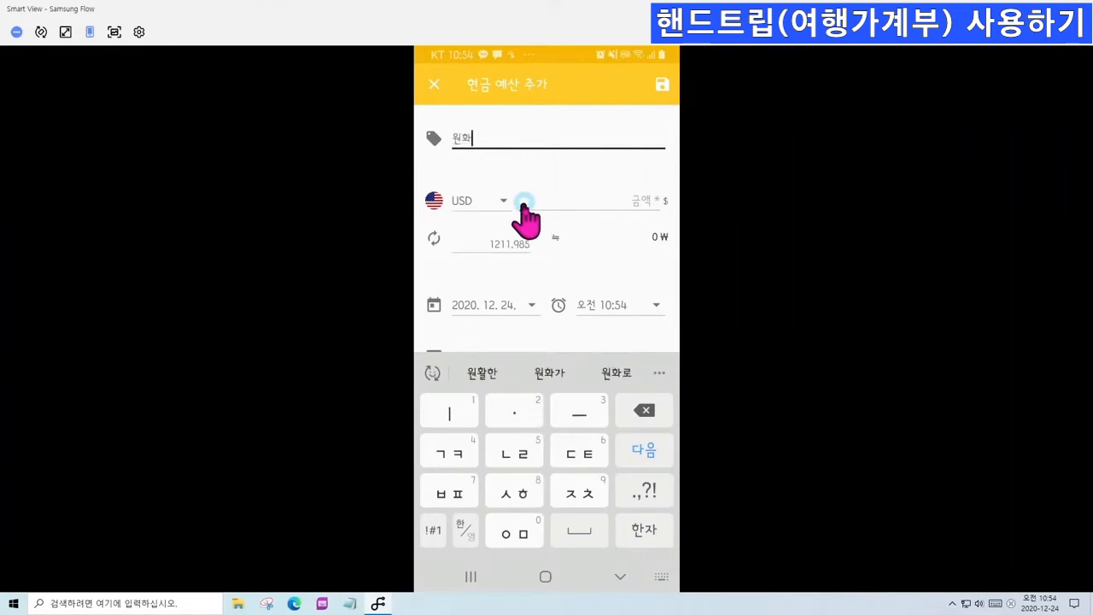
click(504, 205)
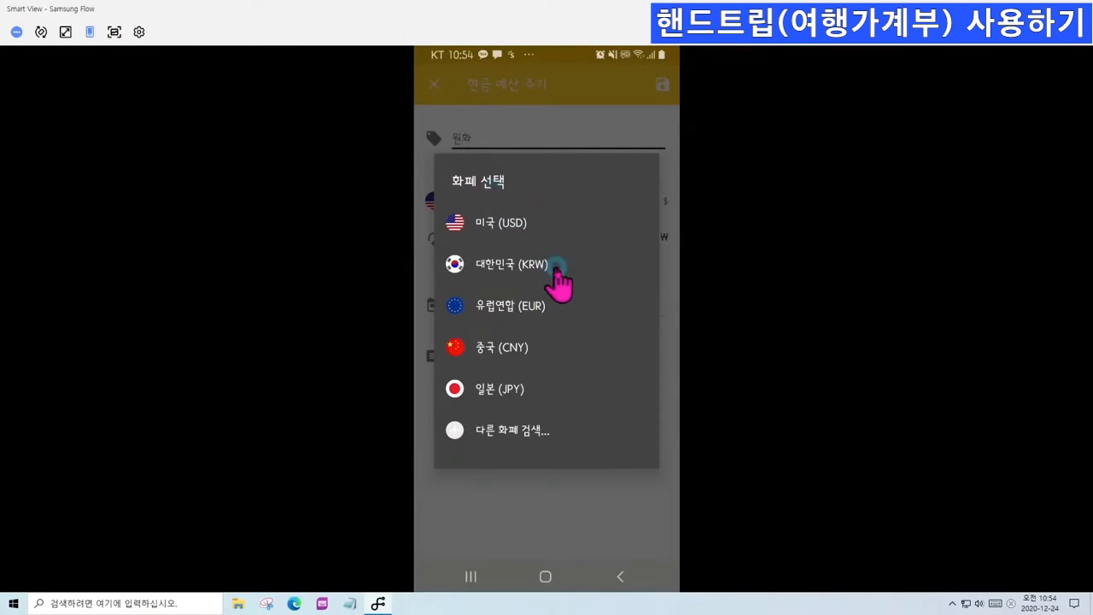
click(523, 271)
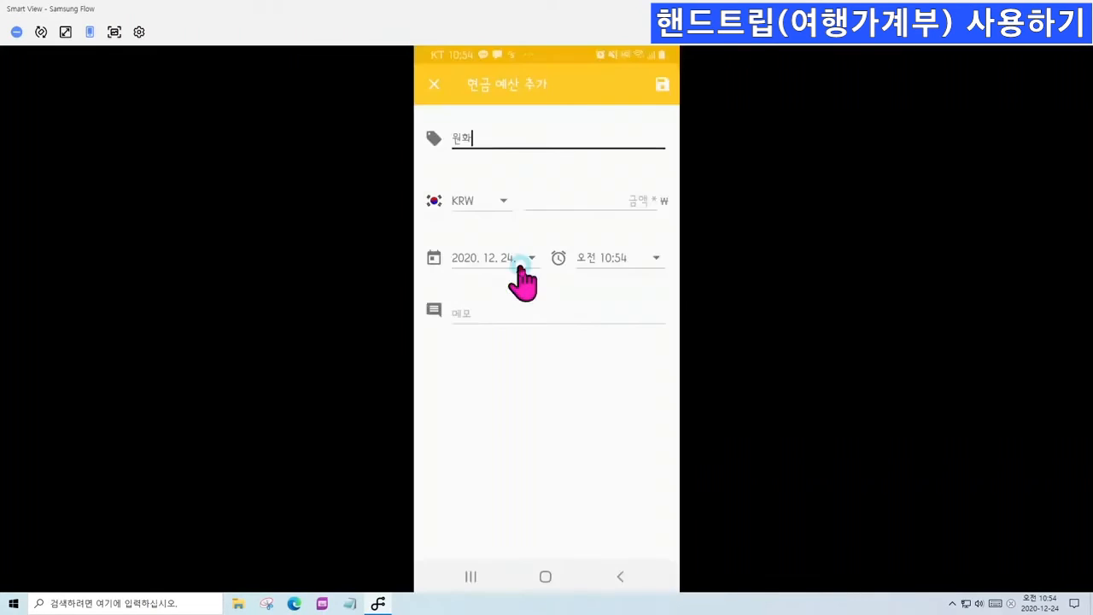
Set the 원화 budget's amount to 1000000 won
click(602, 201)
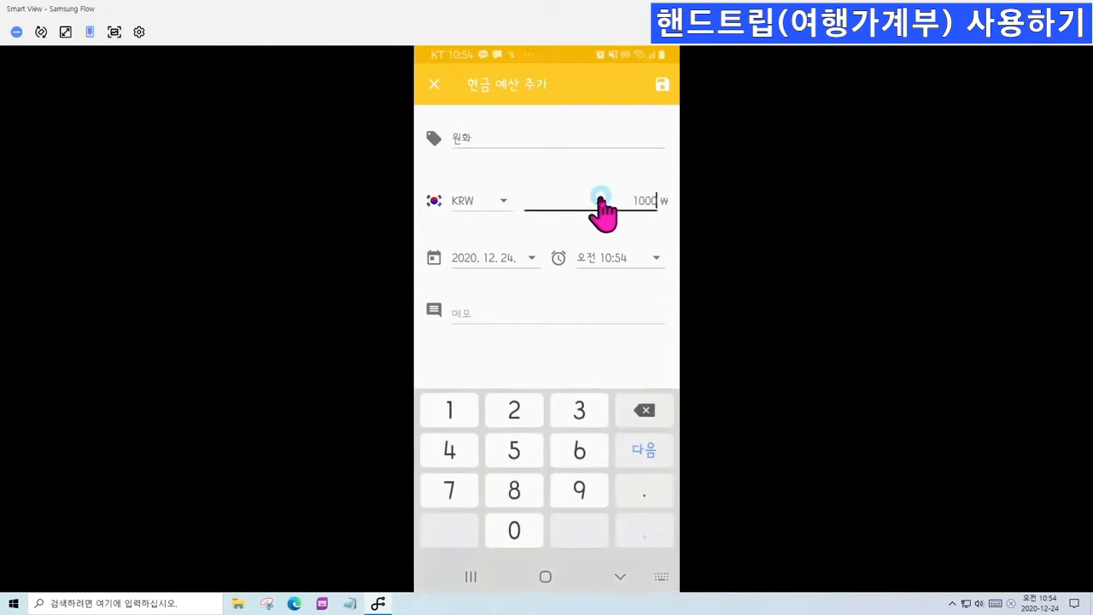
key(BackSpace)
key(BackSpace)
key(BackSpace)
key(BackSpace)
key(BackSpace)
key(BackSpace)
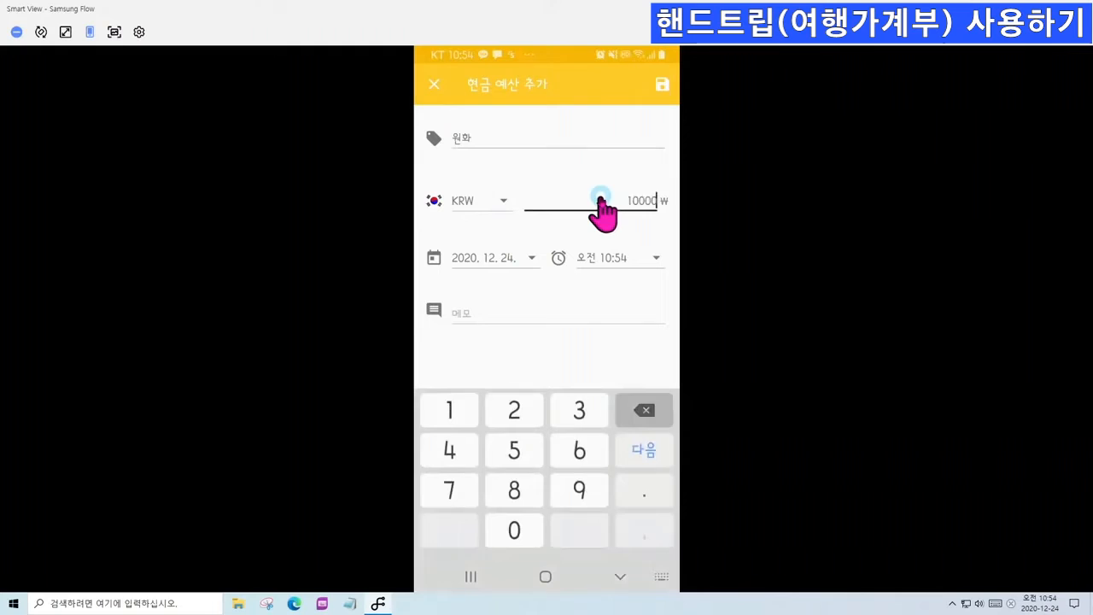
text(10)
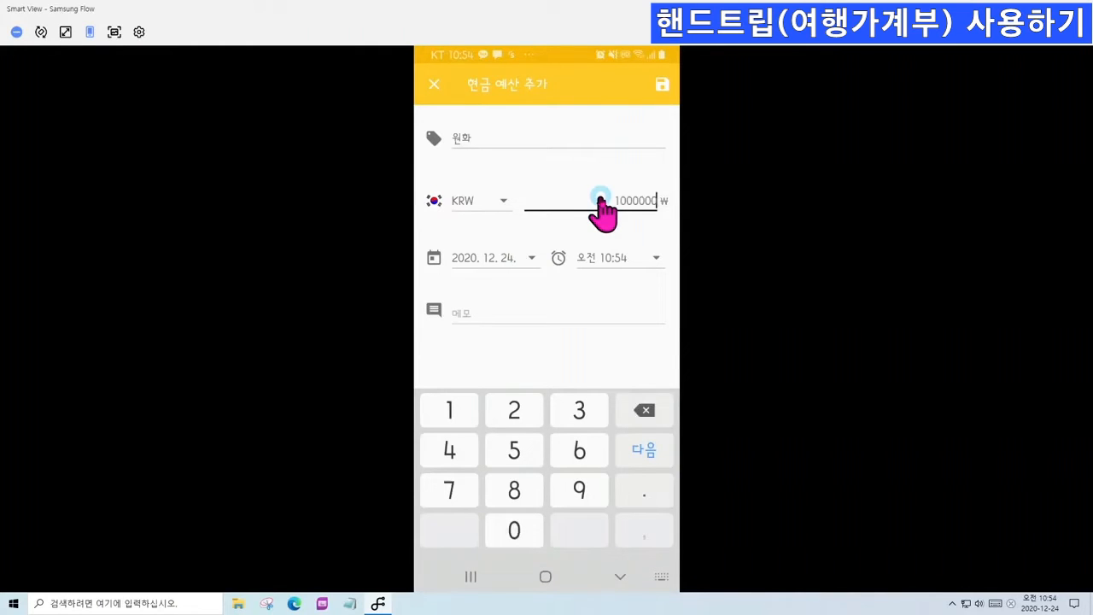
Set the 원화 budget's date to December 1, 2020
click(531, 261)
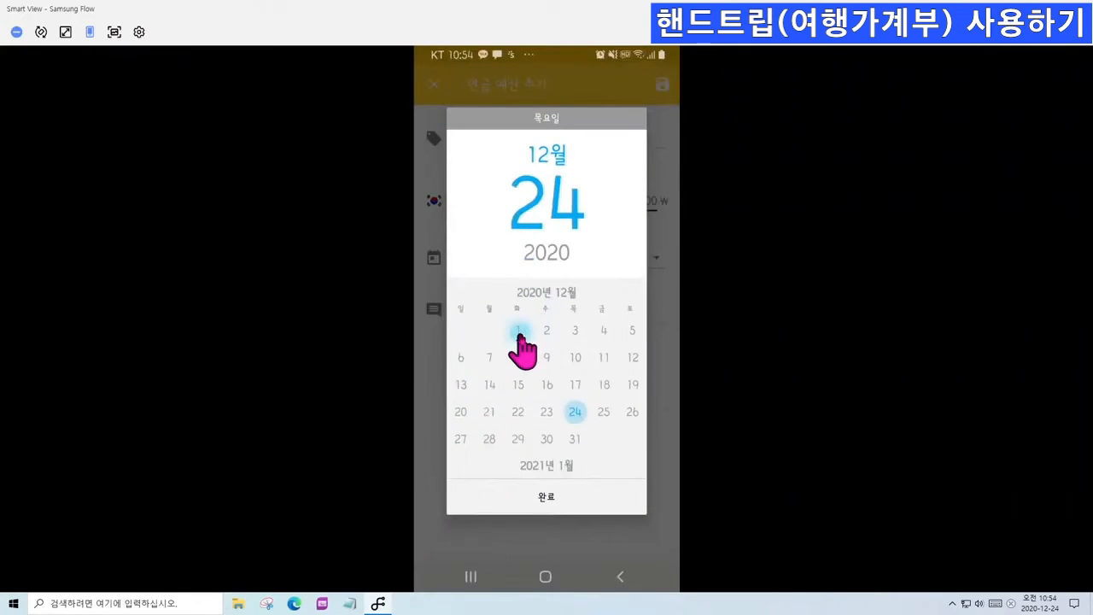
click(519, 332)
click(550, 500)
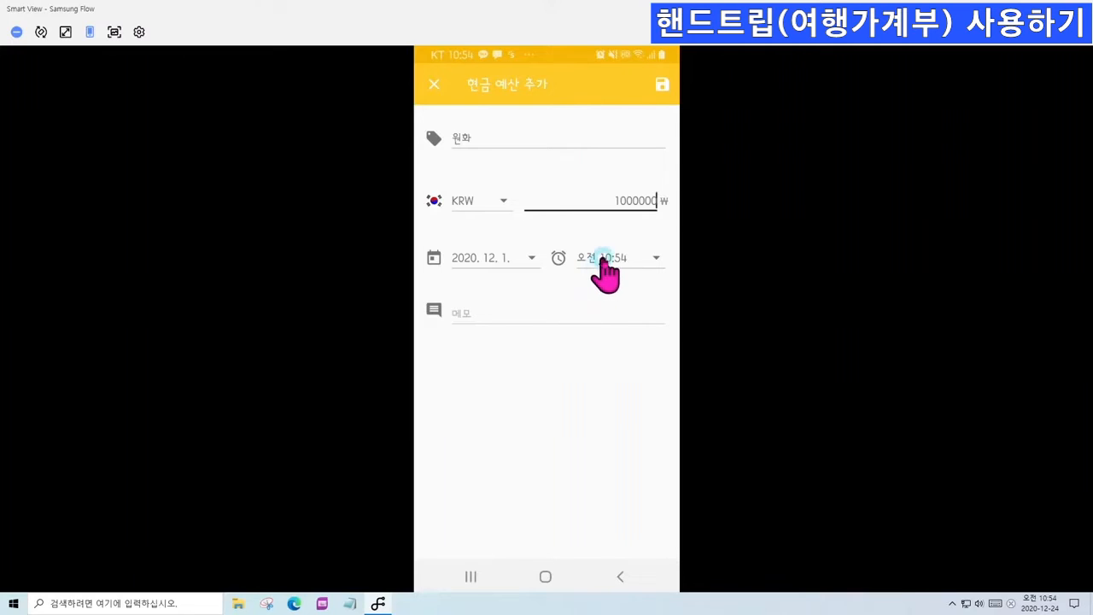
Enter 백만원 현금 as the 원화 budget's memo and clear it again
click(588, 313)
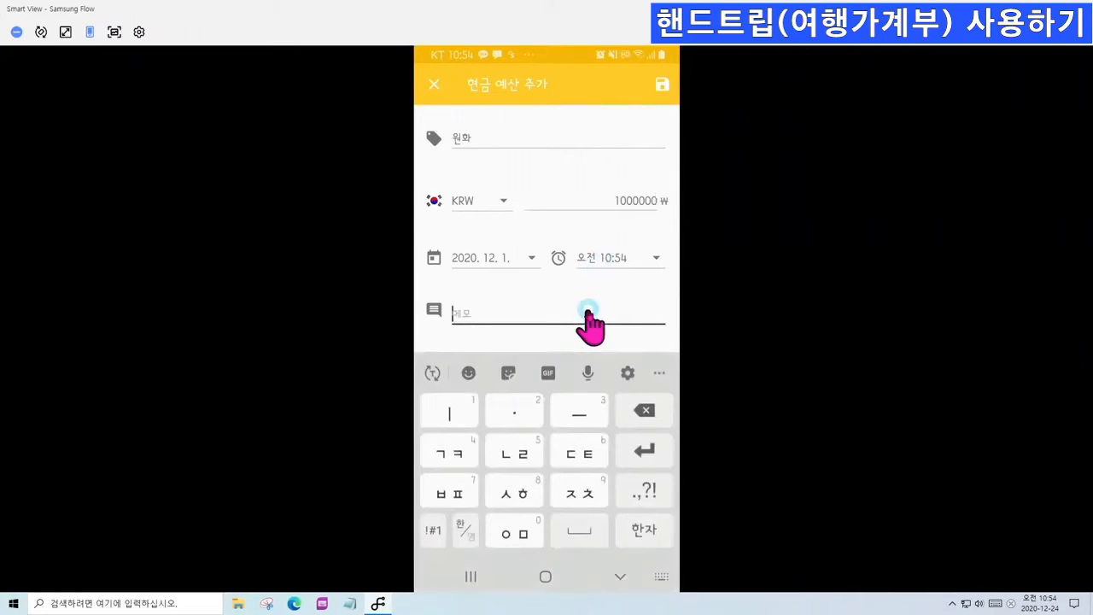
text(백미)
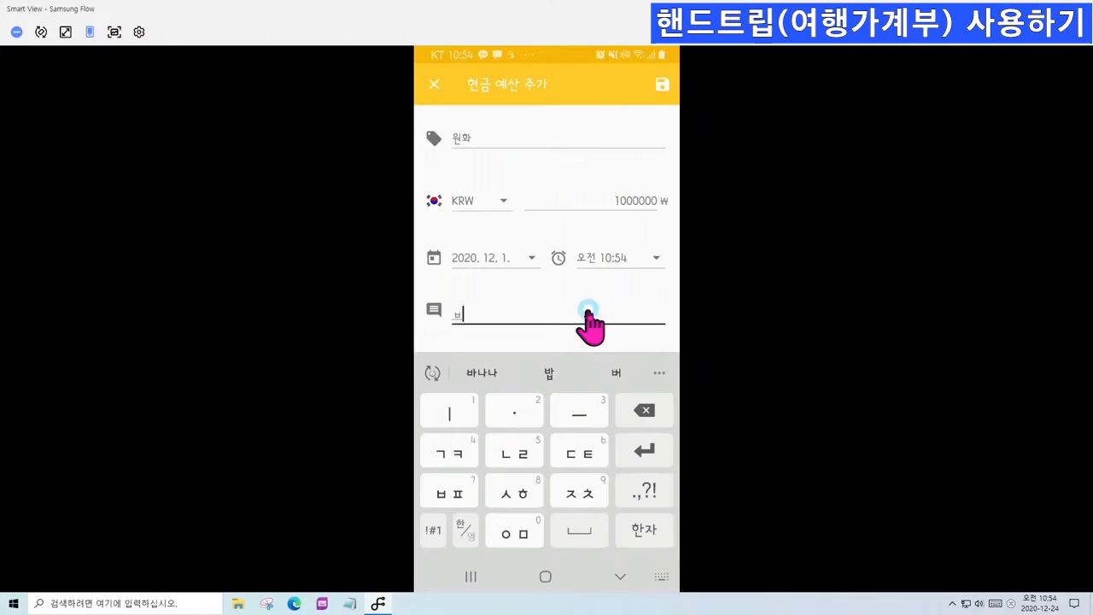
text(만)
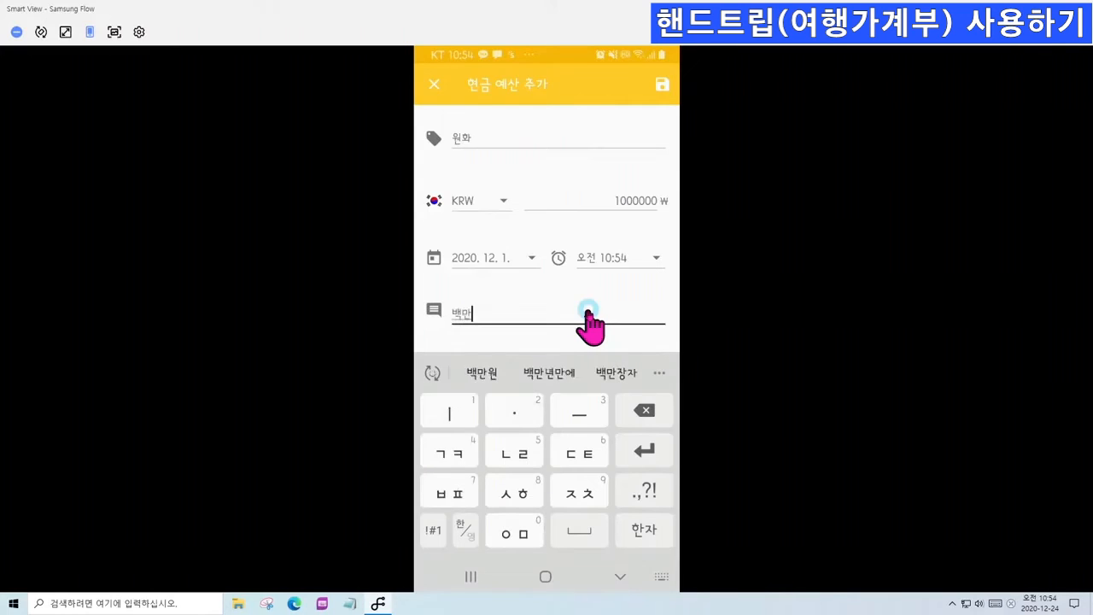
text(우 현그)
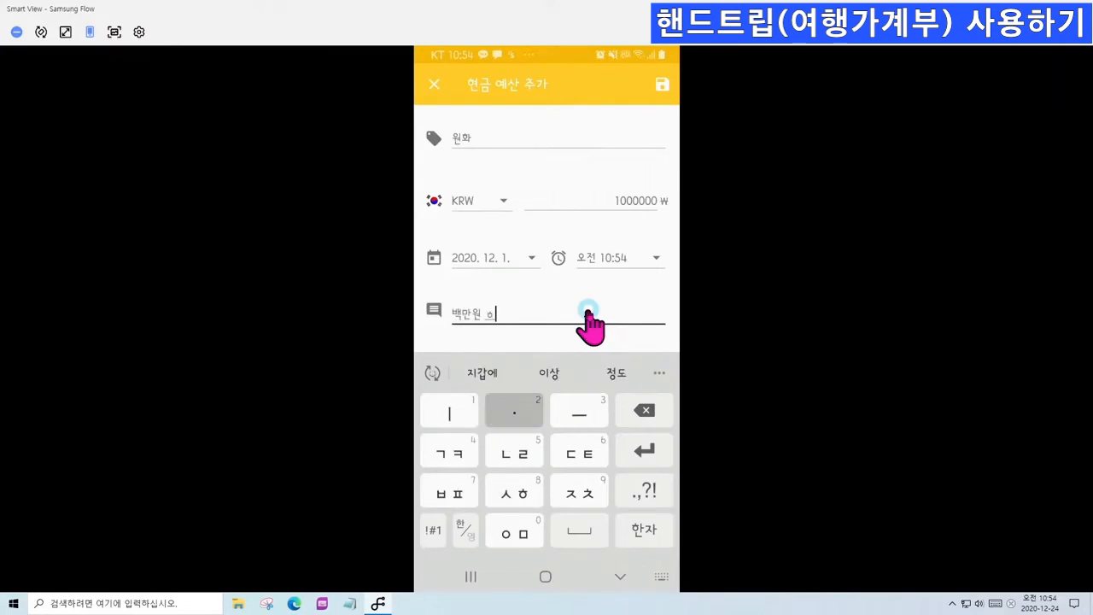
text(ㅁ)
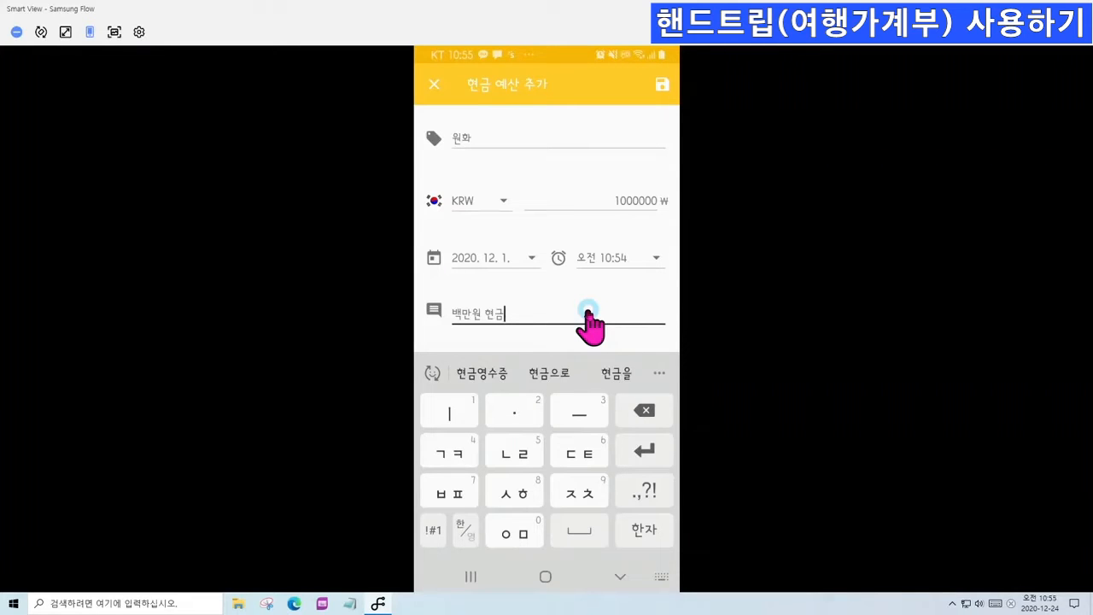
key(BackSpace)
key(BackSpace)
key(BackSpace)
key(BackSpace)
key(BackSpace)
key(BackSpace)
Enter the memo 5만원권20장 for the 원화 cash budget and save the budget
text(5)
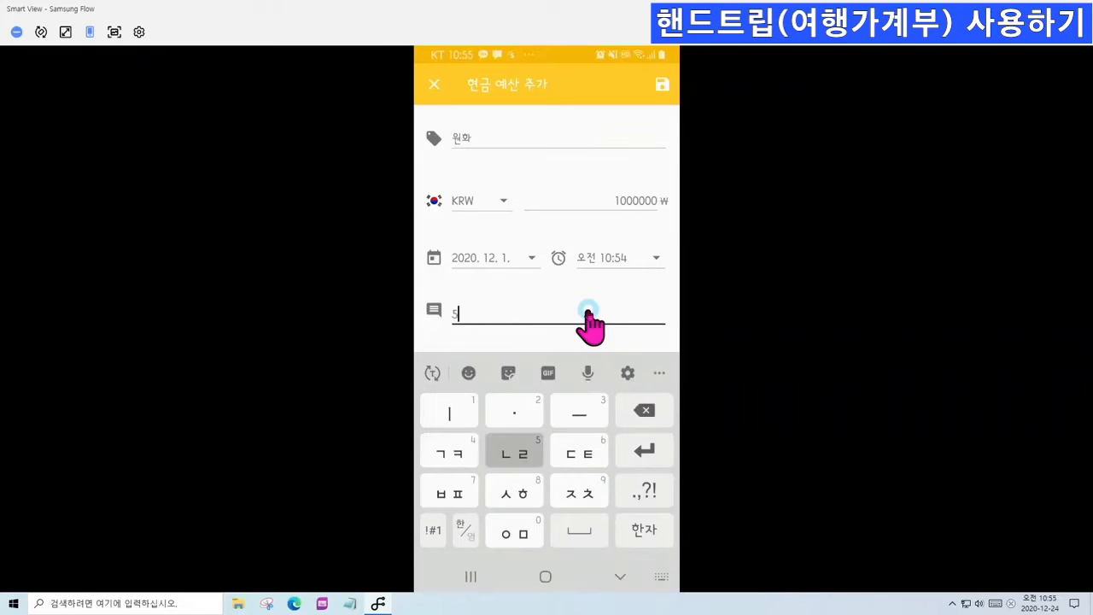
text(만우)
text(원권)
text(ㄴ)
key(Hangul)
text(20지ㅏㅇ)
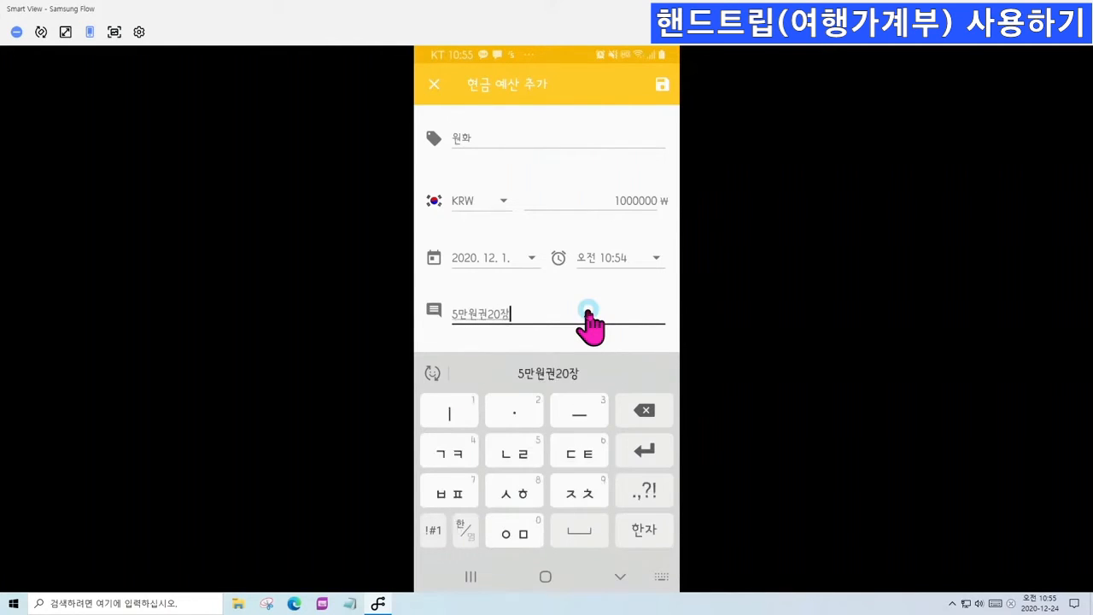
click(621, 577)
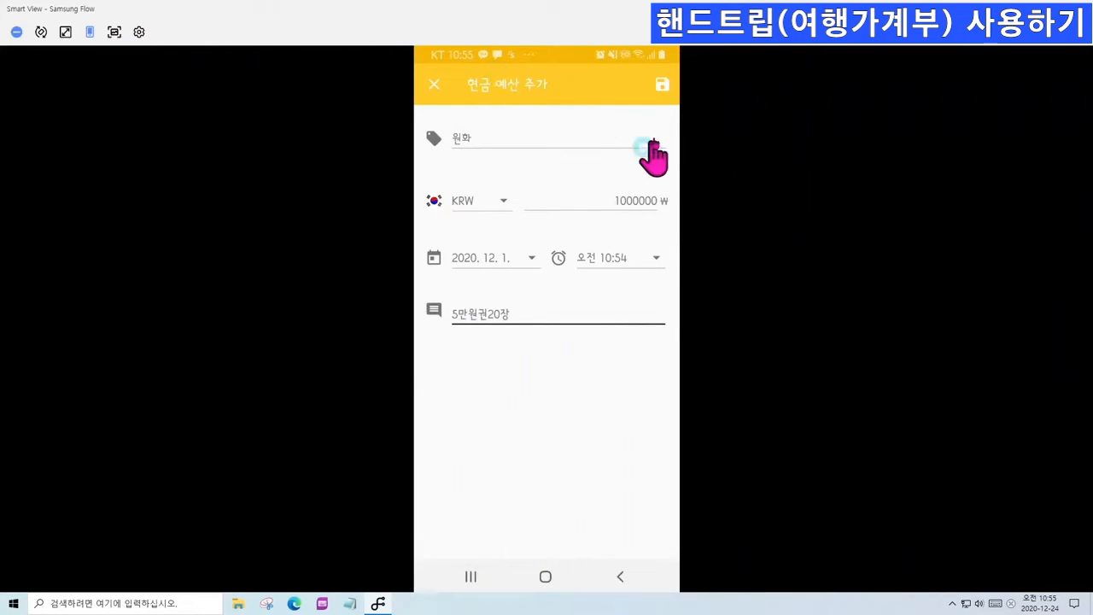
click(664, 86)
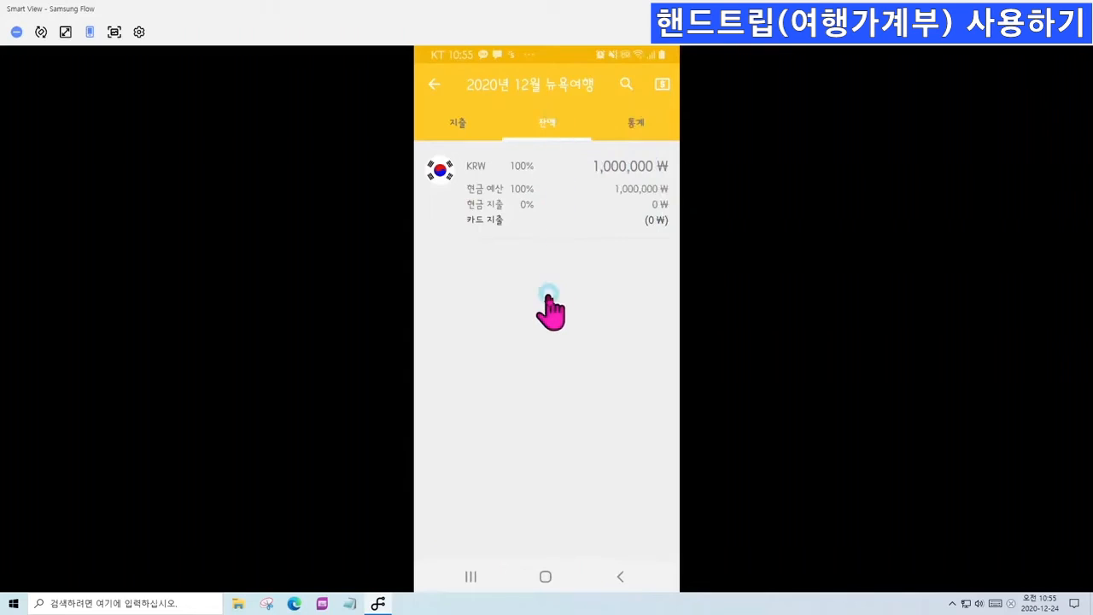
Start another cash budget for the trip and name it 달러환전
click(662, 86)
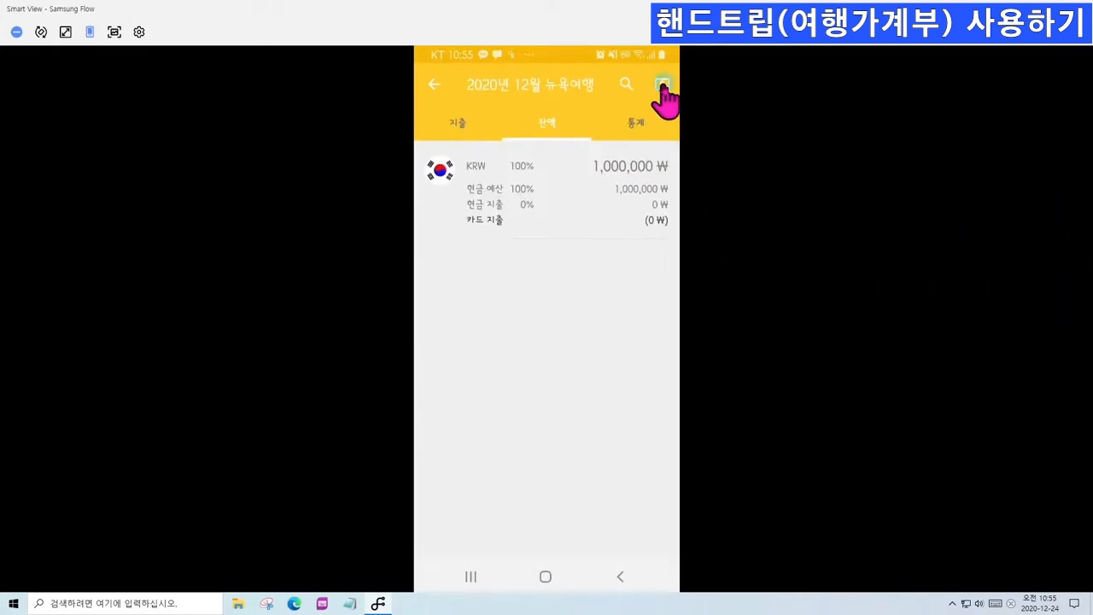
click(662, 86)
click(524, 141)
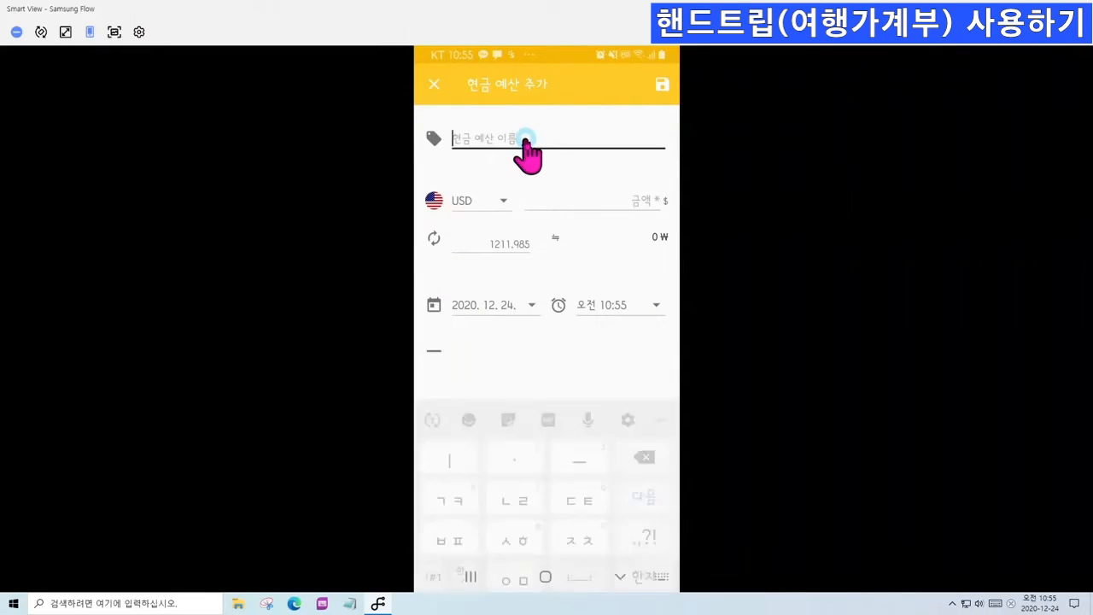
key(Hangul)
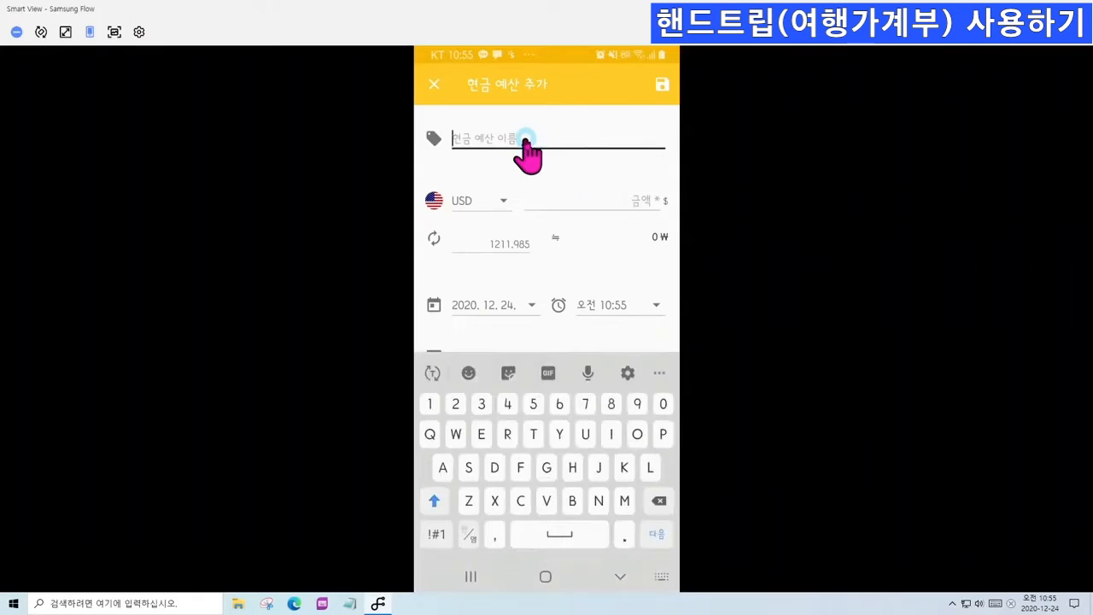
key(Hangul)
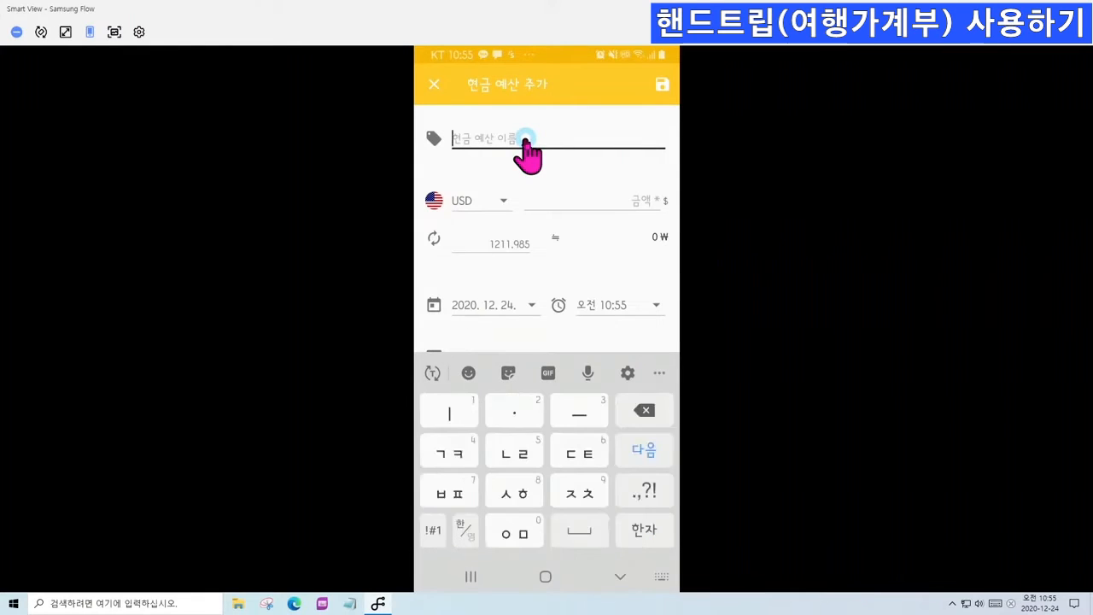
text(달ㄴ)
text(러허ㆍ)
key(BackSpace)
key(BackSpace)
text(환전)
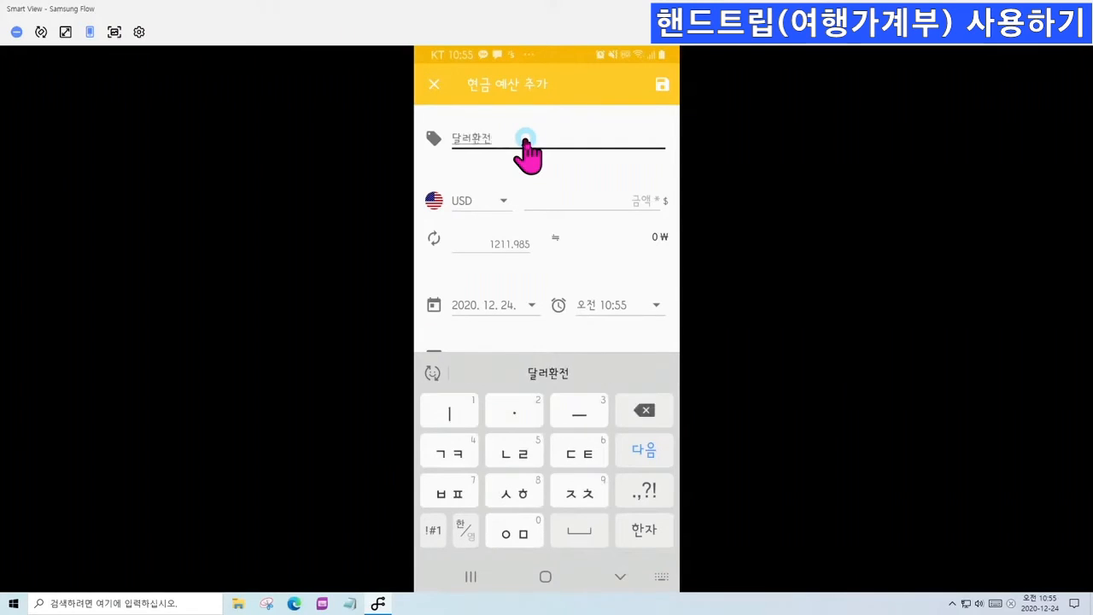
Set the 달러환전 budget's amount to 100 US dollars and refresh its exchange rate
click(597, 202)
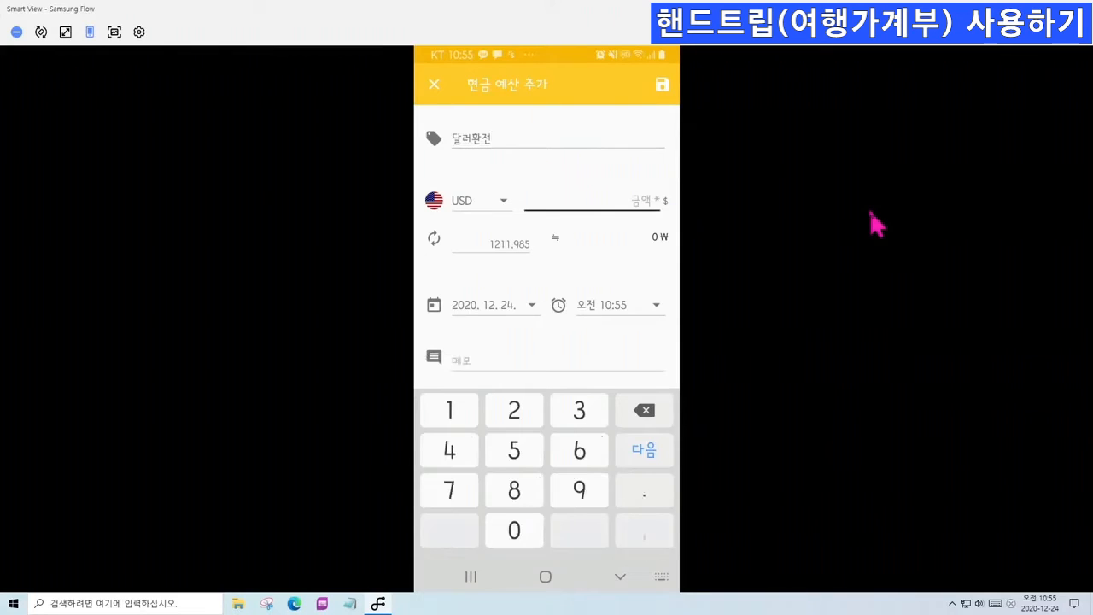
text(100)
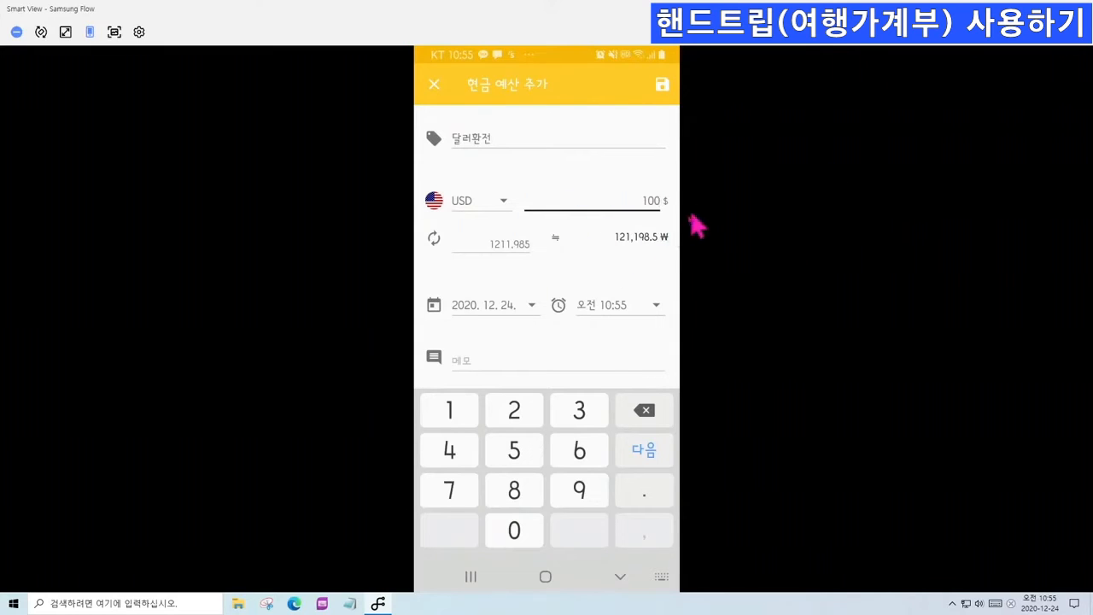
click(434, 240)
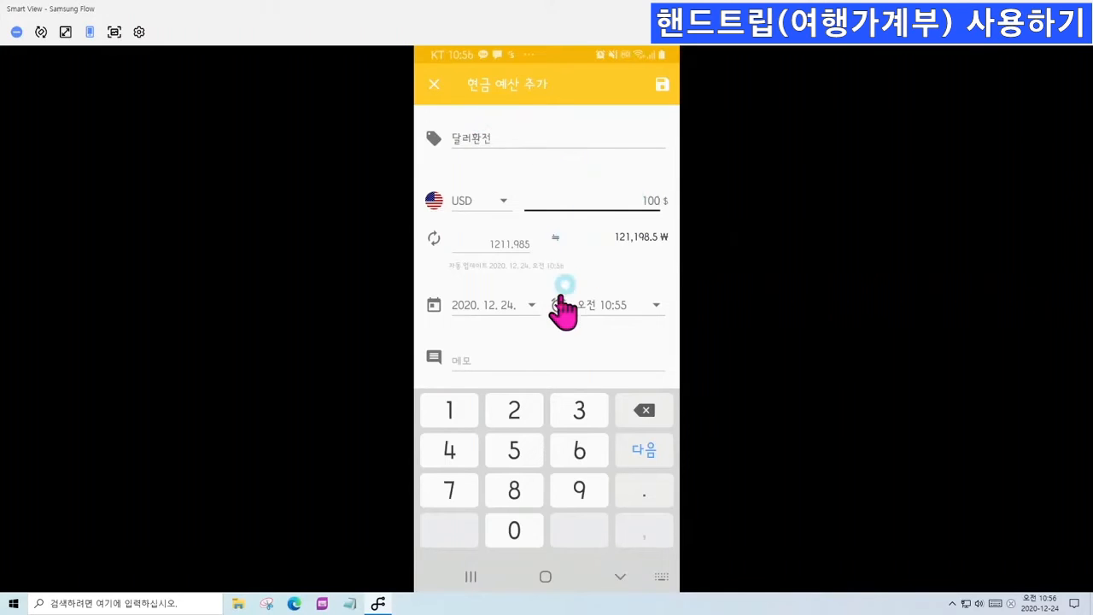
Set the 달러환전 budget's date to December 1, 2020
click(532, 307)
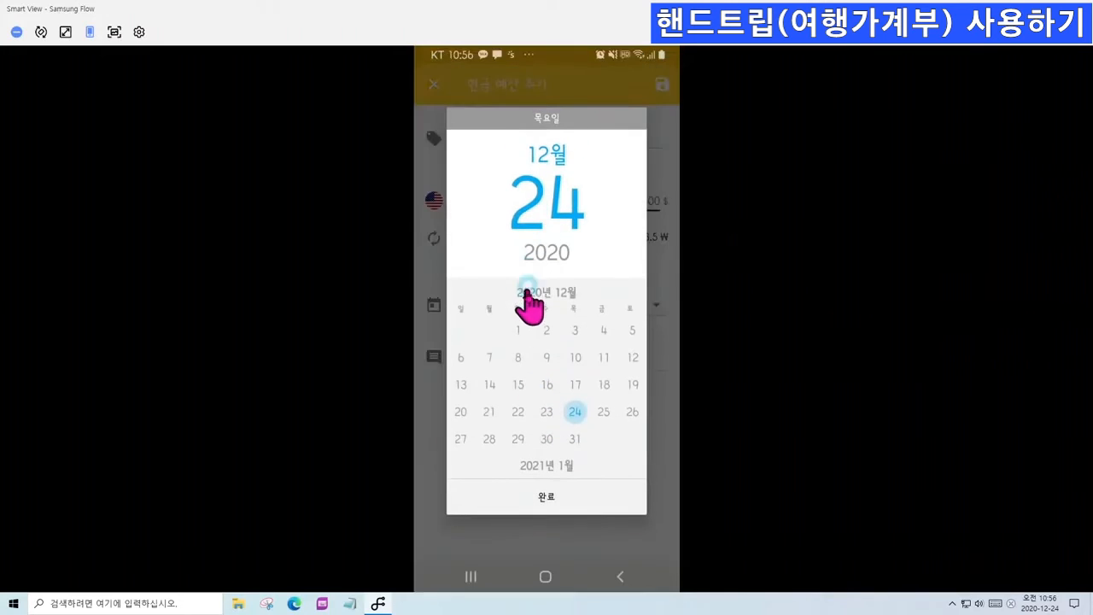
click(517, 330)
click(551, 499)
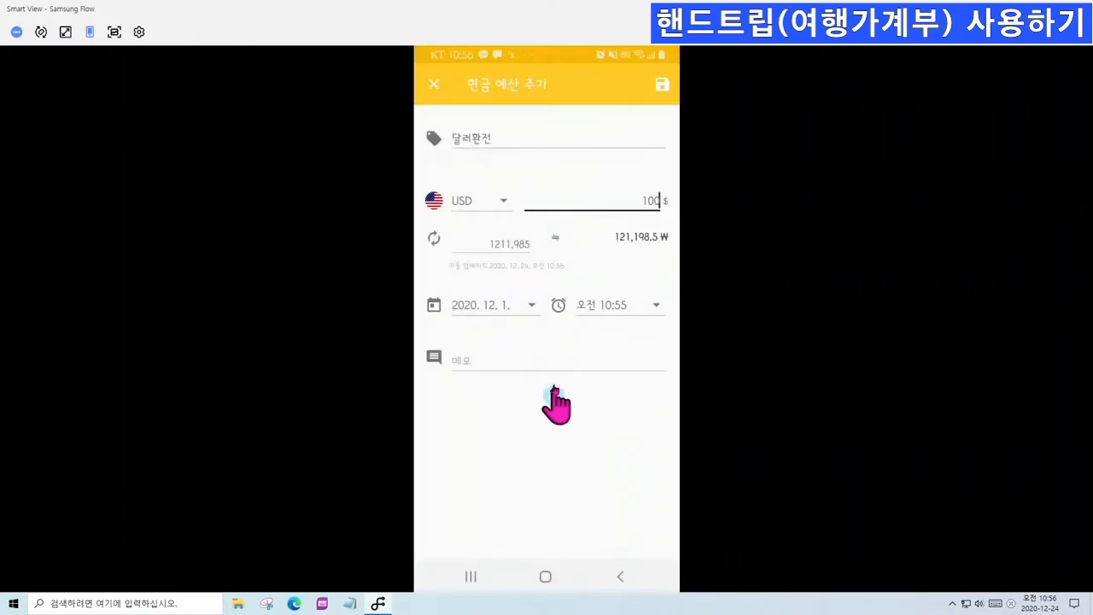
Enter 공항 환전 10달러 10장 as the memo of the 달러환전 budget
click(547, 366)
text(ㄱ·항)
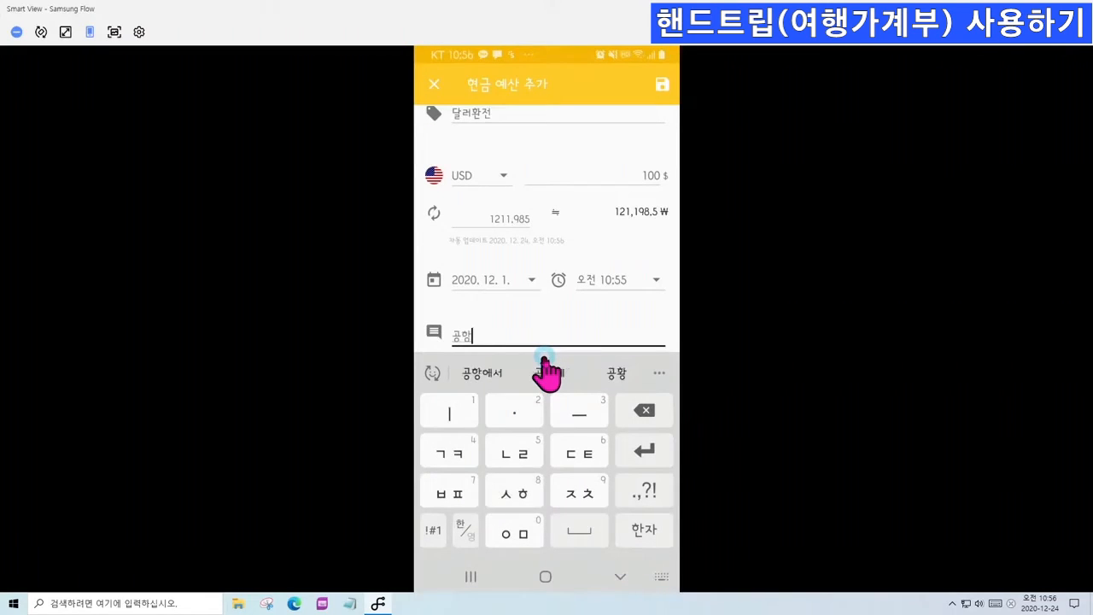
text( 희환전 )
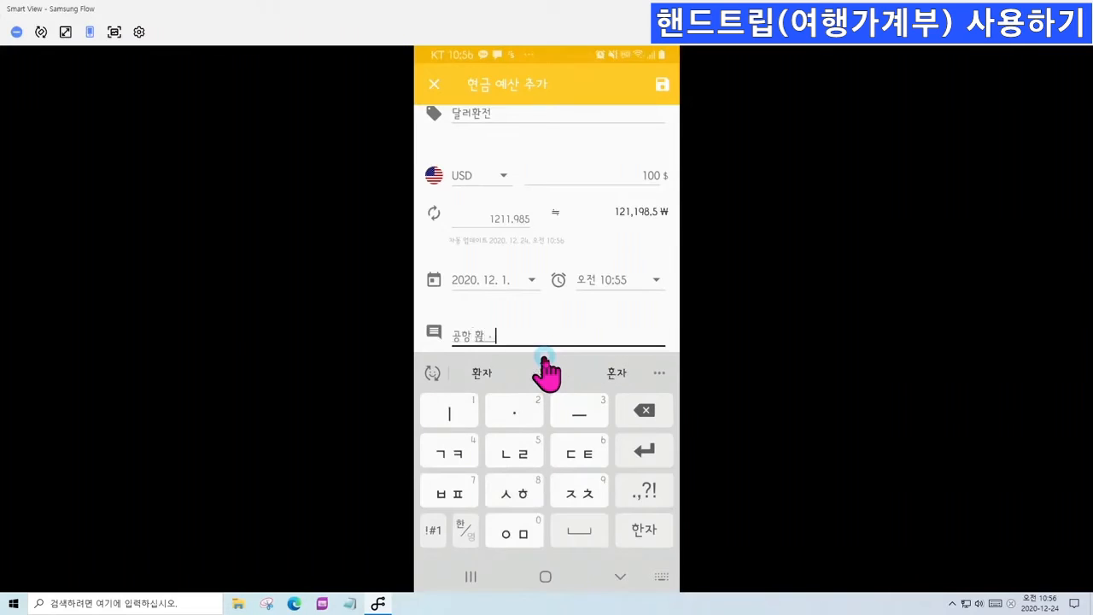
text(1)
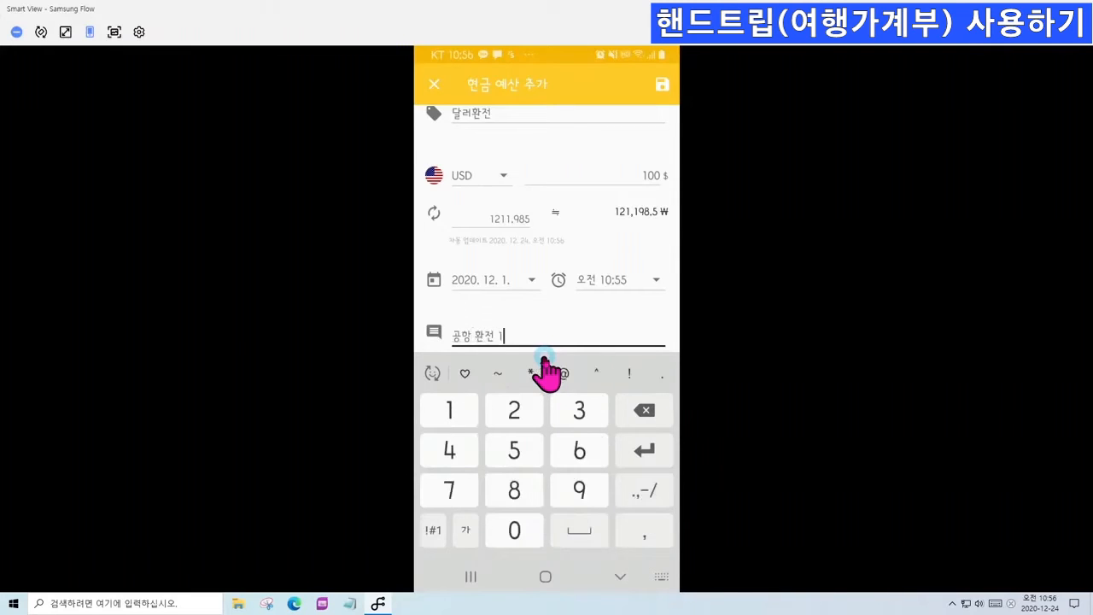
text(0달)
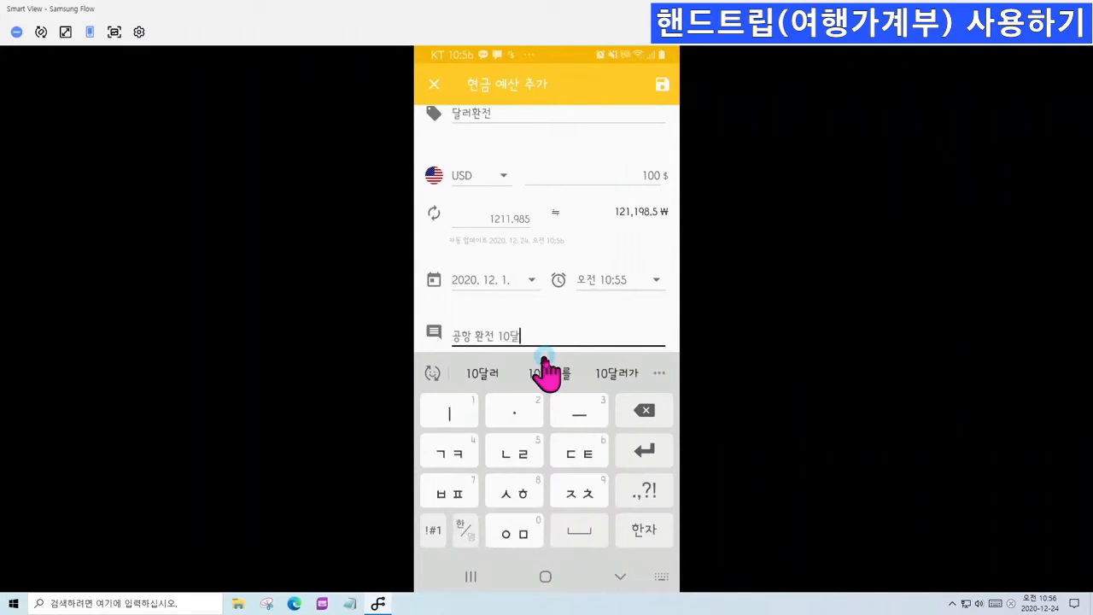
text(러)
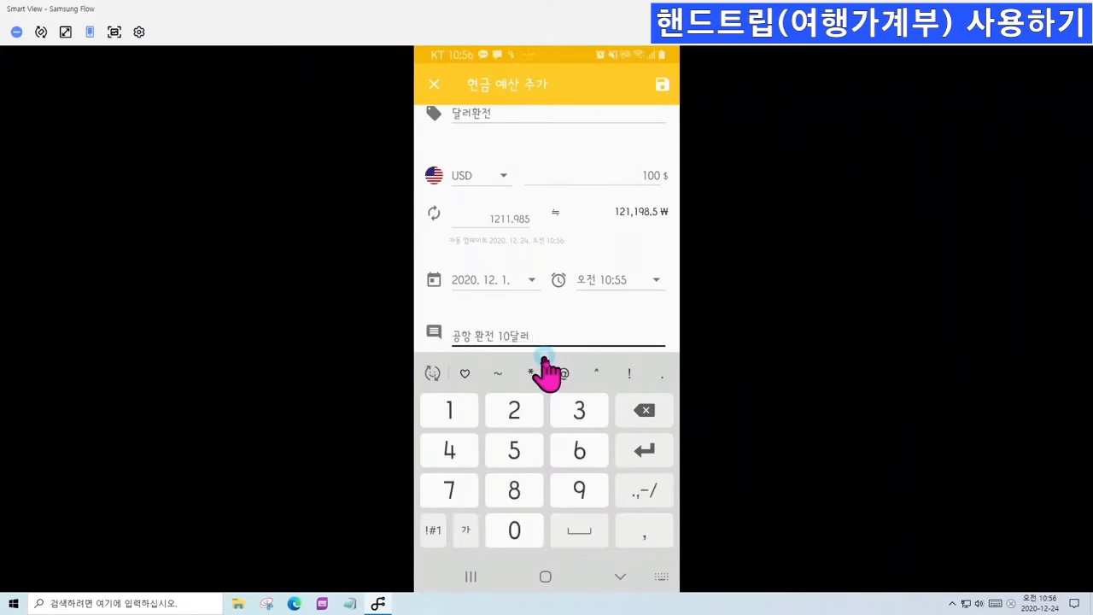
text( 10장)
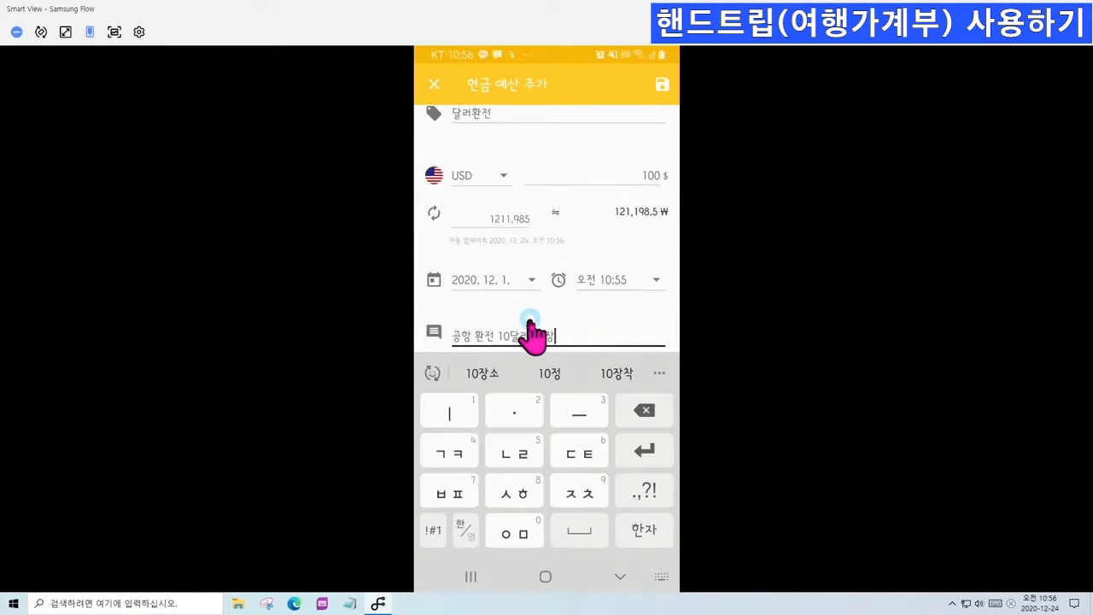
Save the 달러환전 cash budget and start a new expense entry for the trip
click(662, 86)
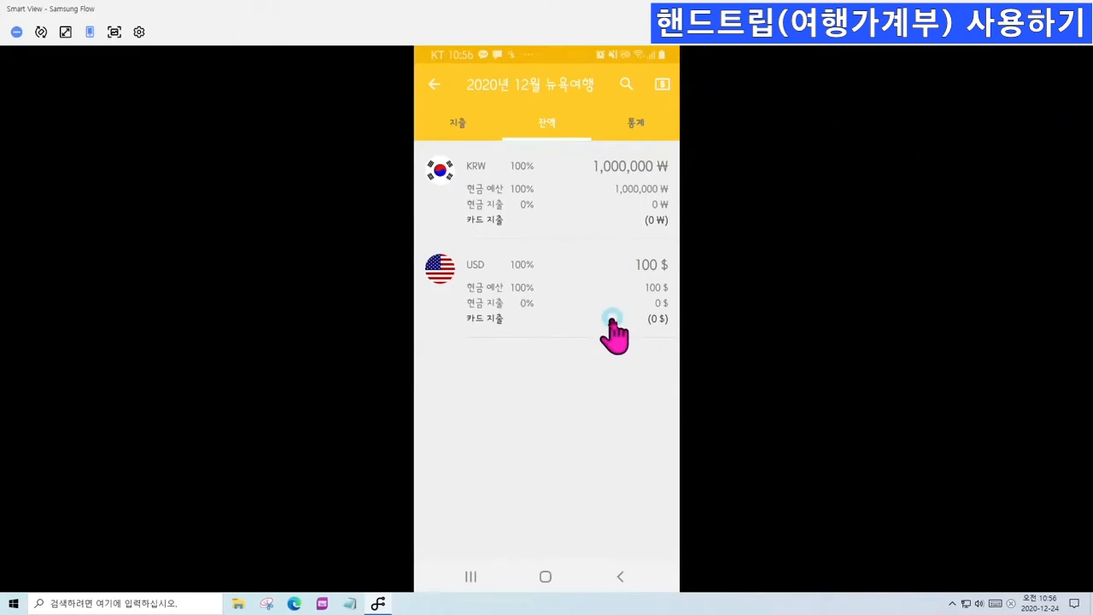
click(454, 126)
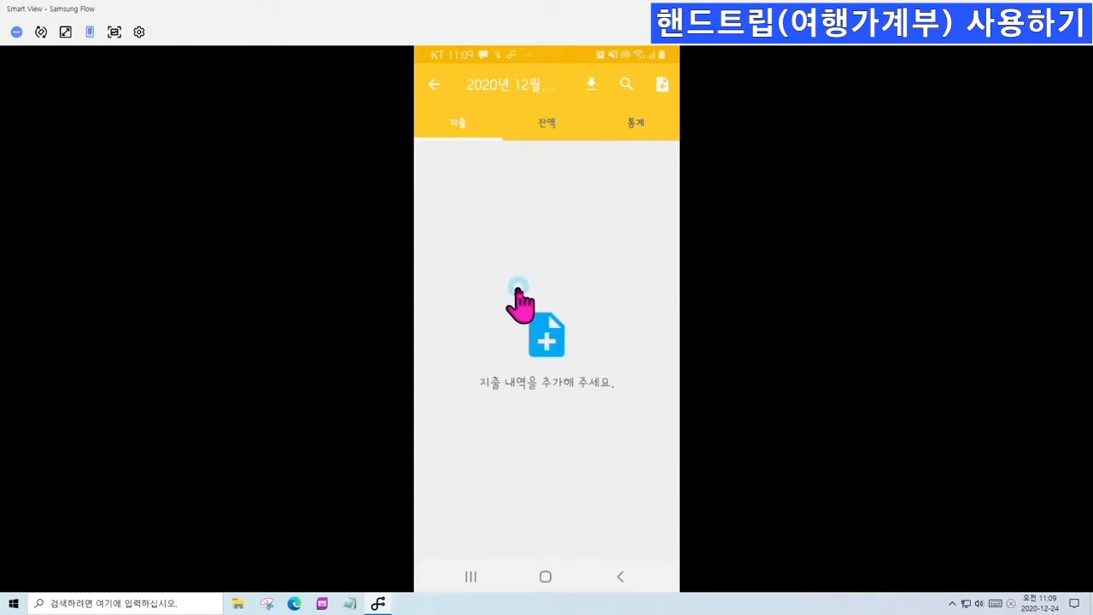
click(547, 342)
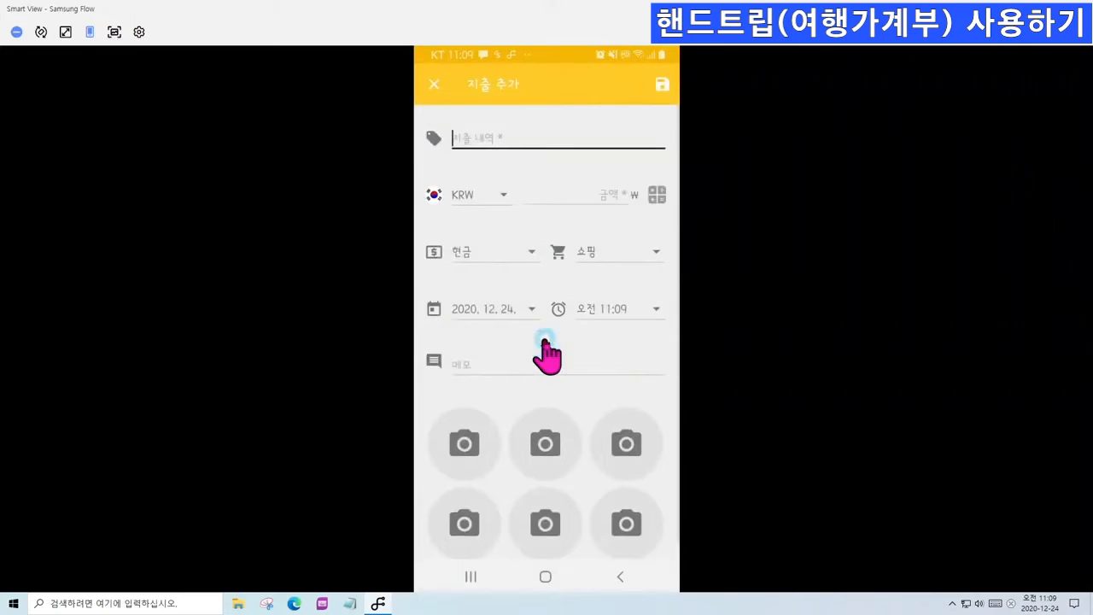
click(513, 140)
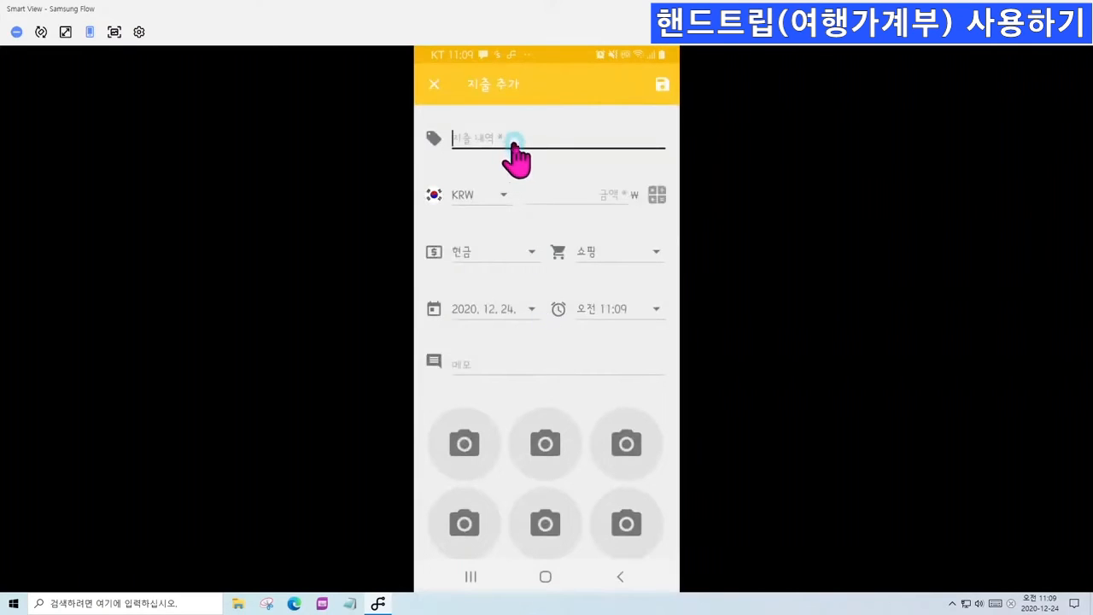
click(514, 143)
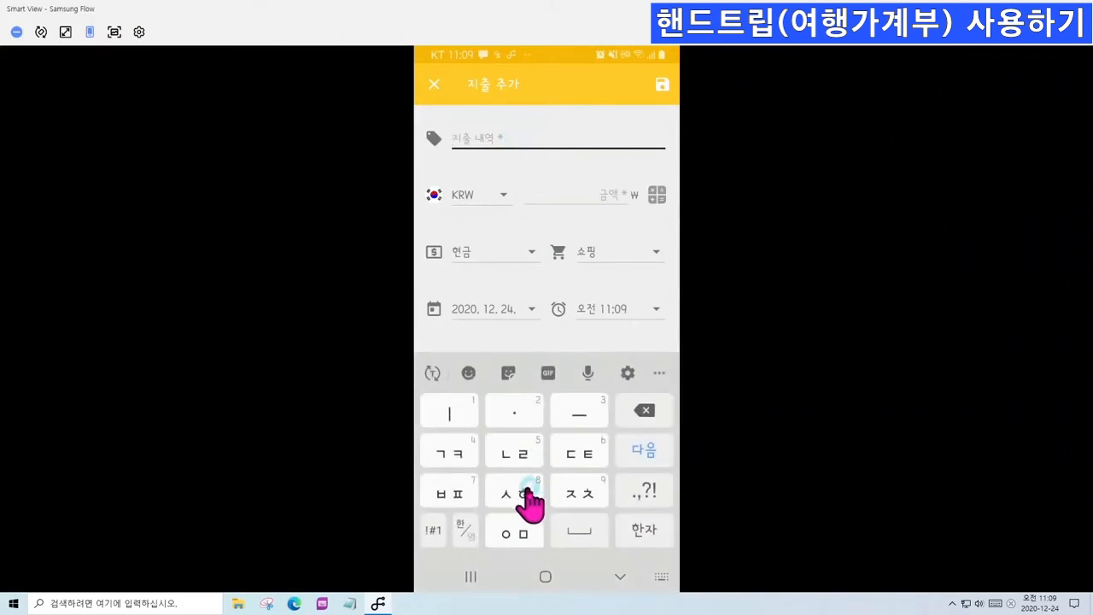
click(524, 490)
click(444, 403)
click(446, 445)
click(653, 405)
click(647, 411)
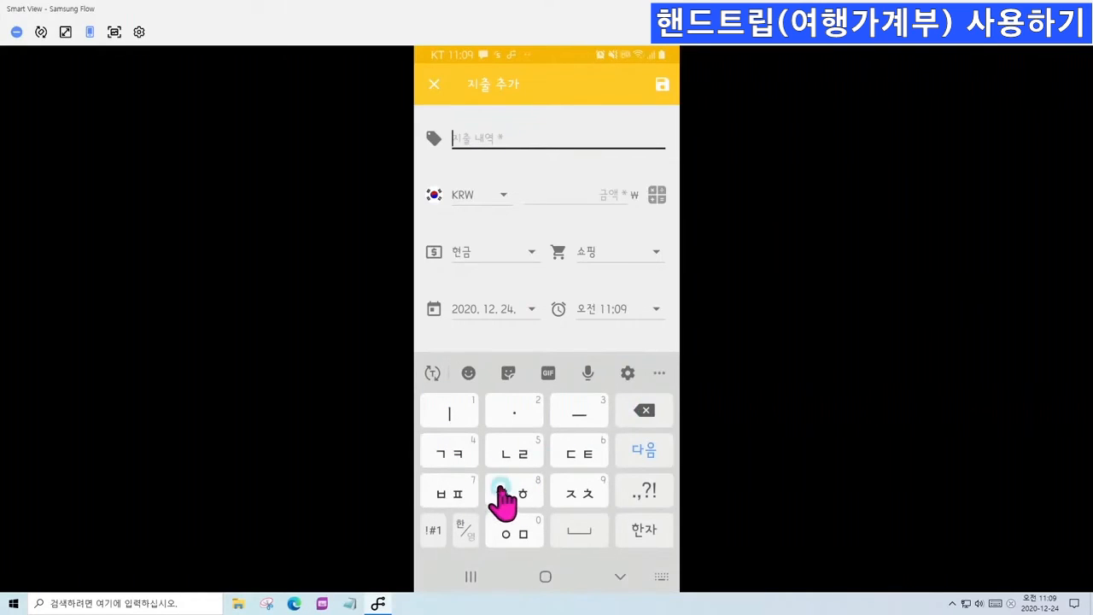
Name the new expense 타임스퀘어저녁
double_click(564, 449)
click(462, 407)
click(503, 413)
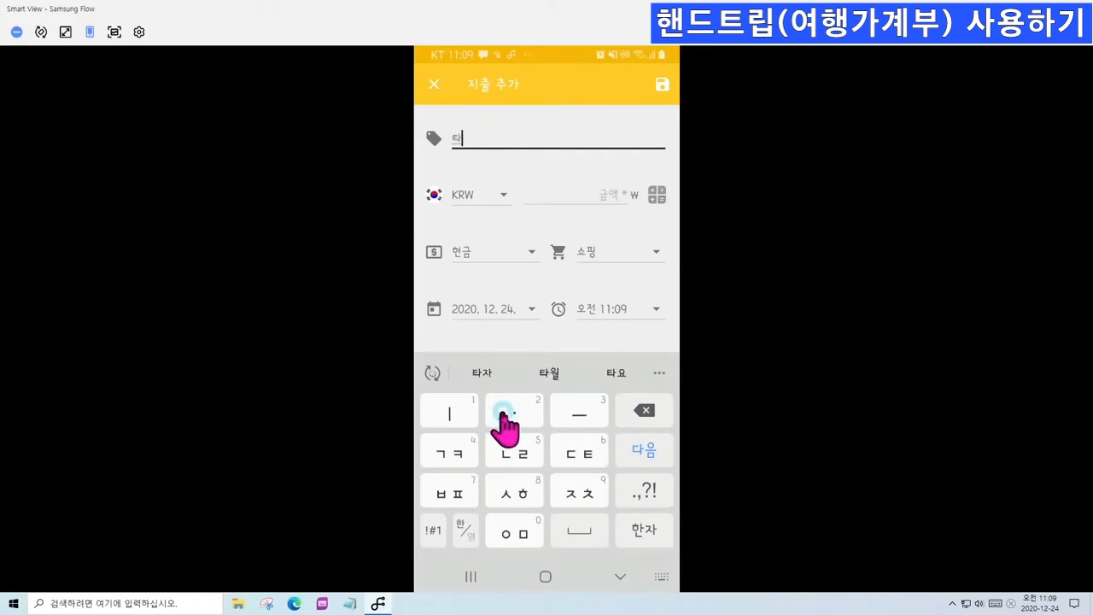
text(임)
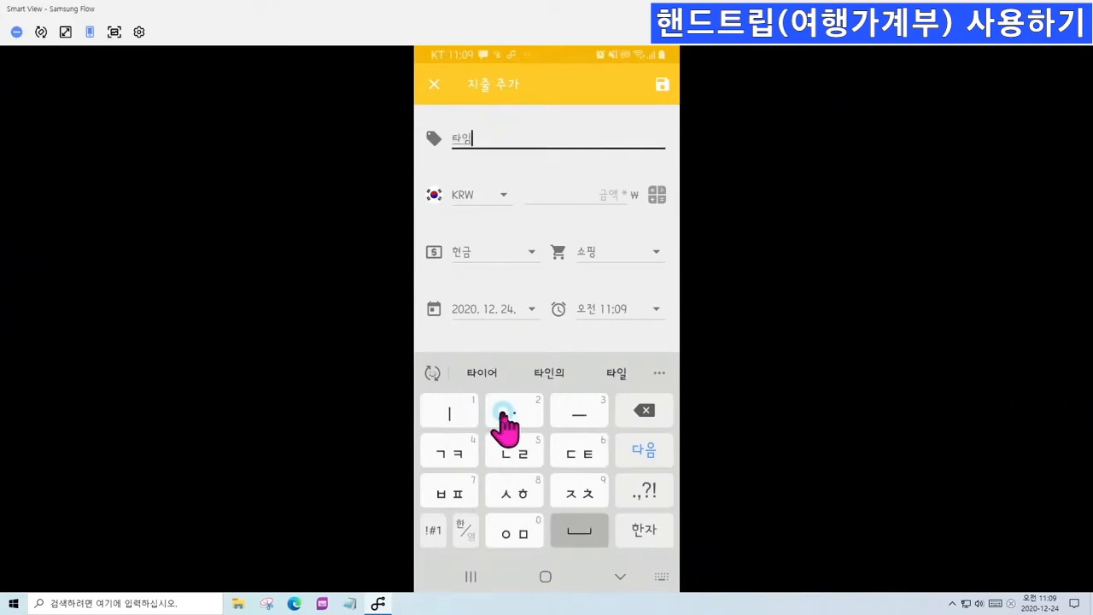
text(스ㅣ)
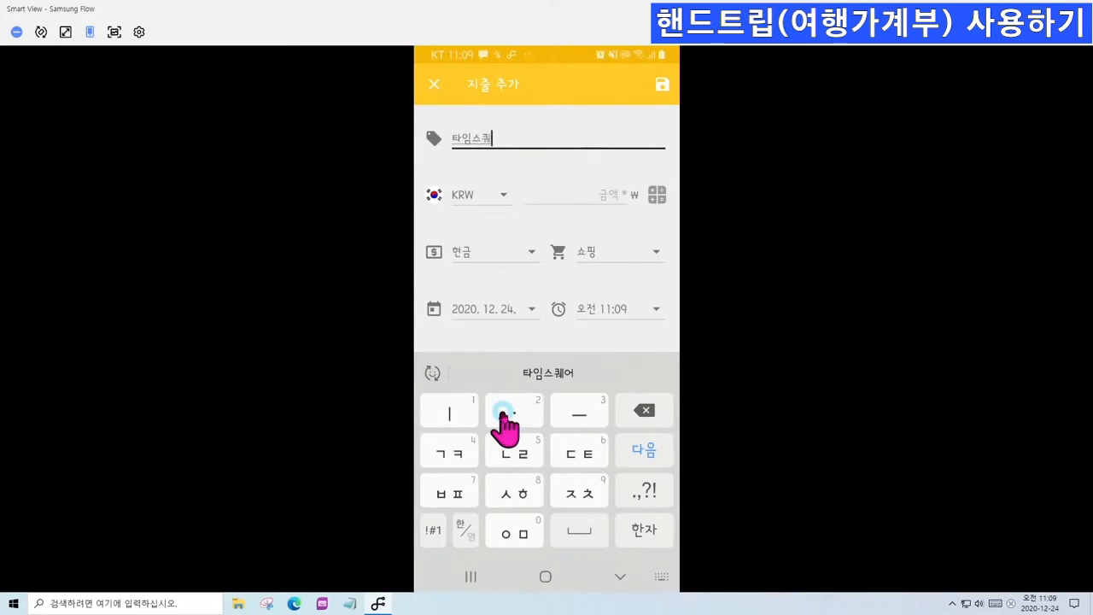
text(어저녁)
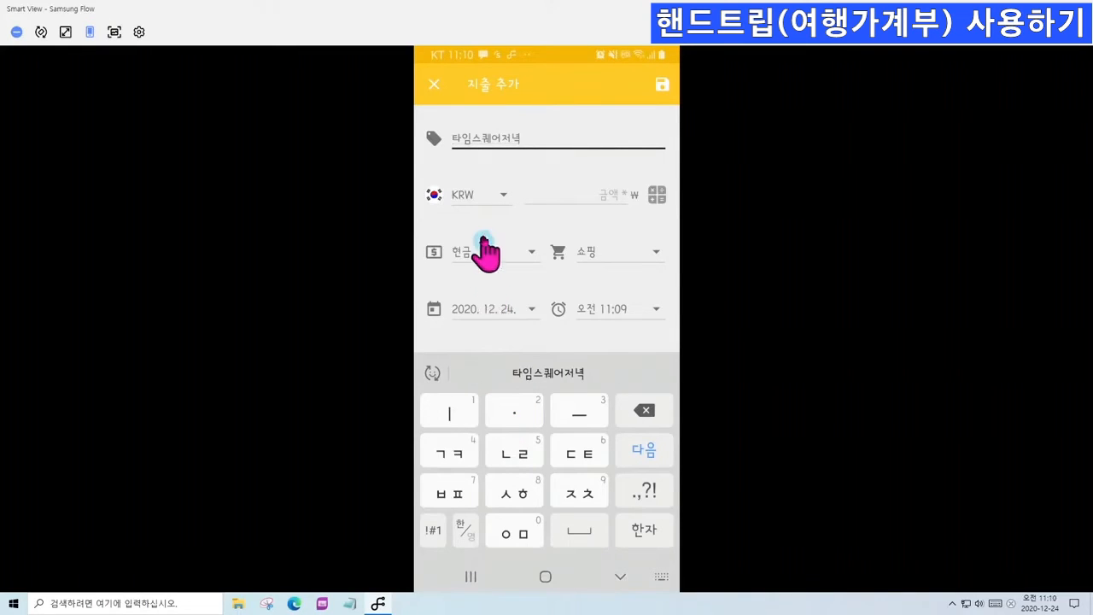
Set the 타임스퀘어저녁 expense's currency to US dollars (USD) and its amount to 20
click(493, 203)
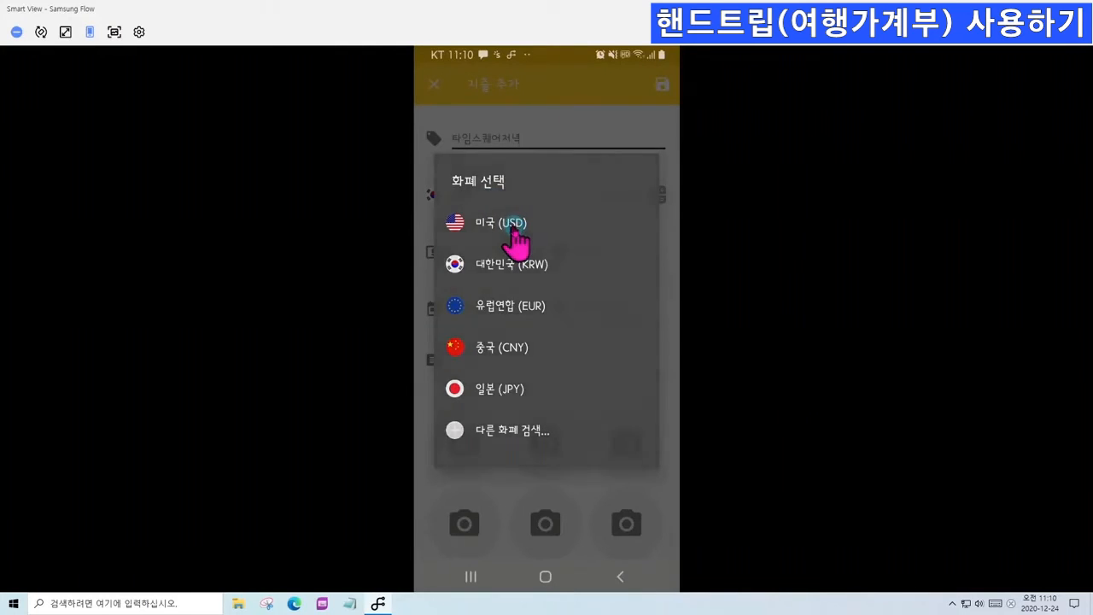
click(513, 224)
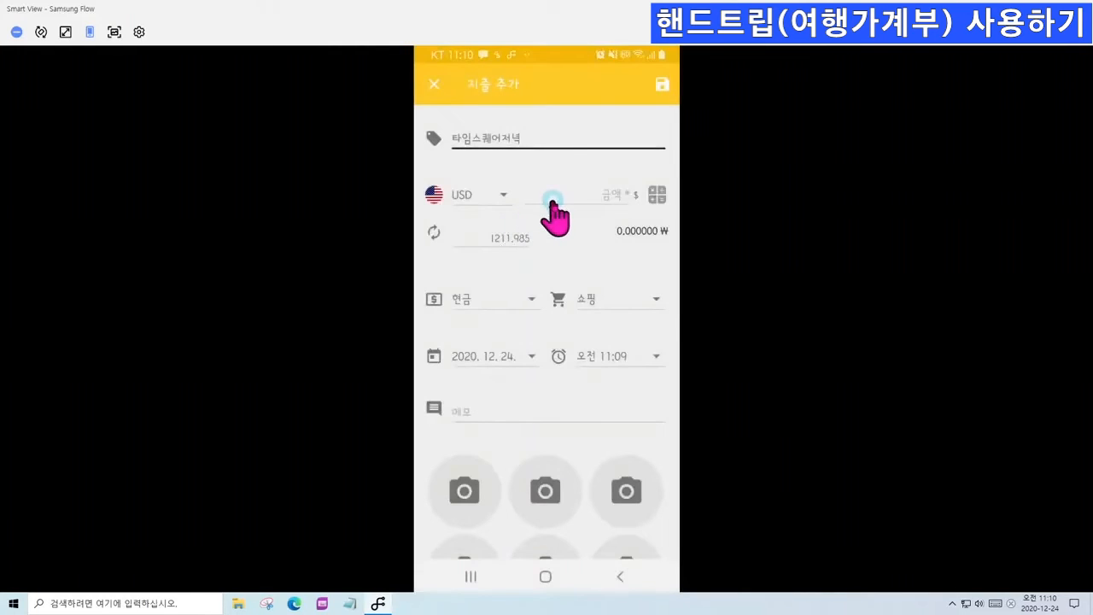
click(553, 204)
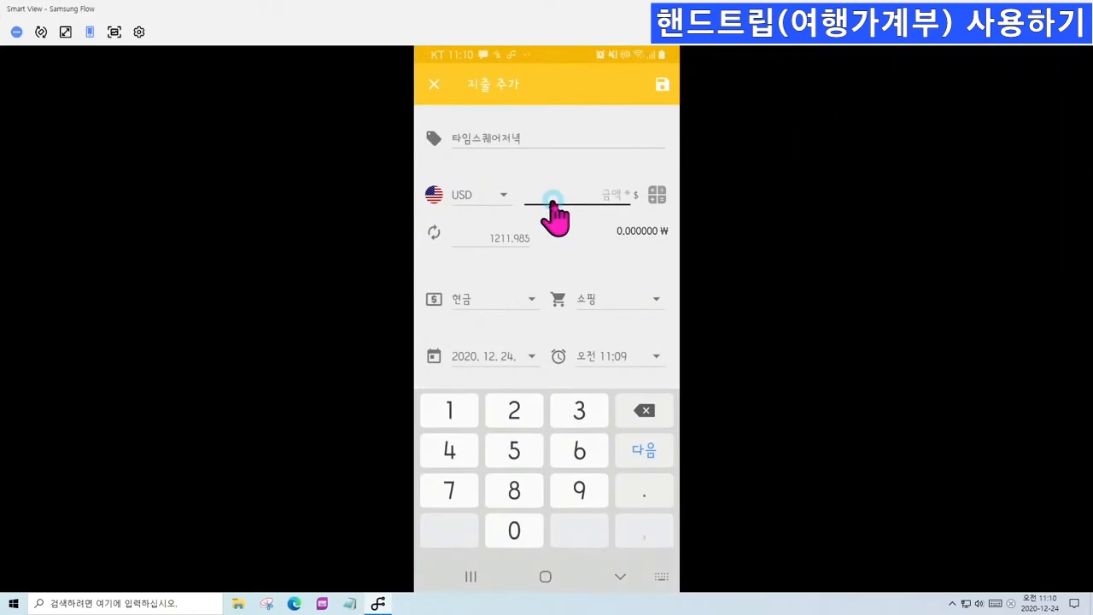
text(10)
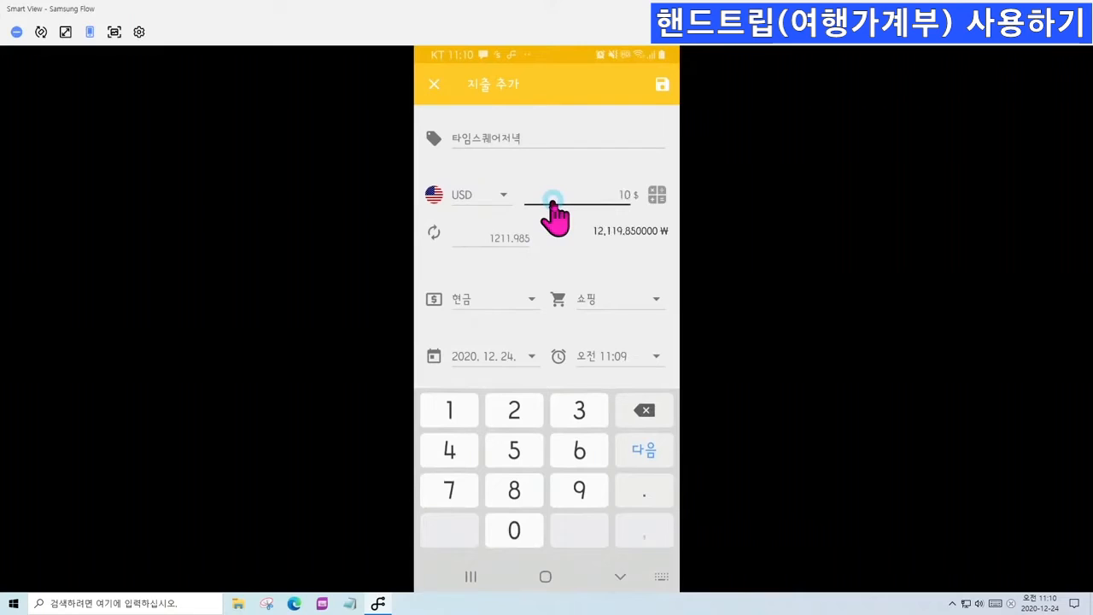
key(BackSpace)
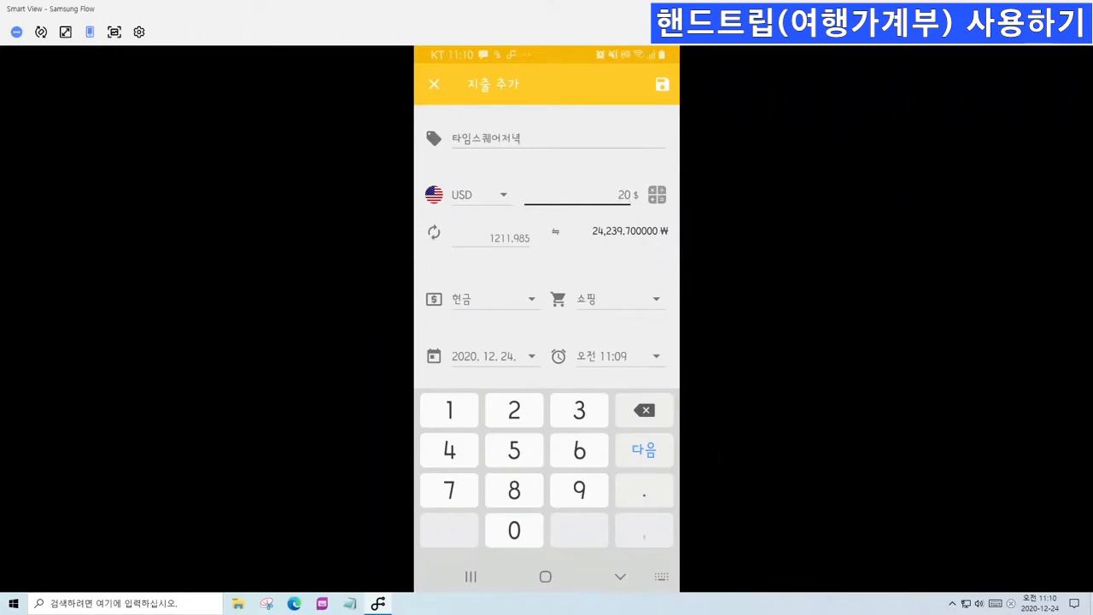
Set the expense's amount to 45 US dollars by calculating 15×3 in the built-in calculator, and refresh the exchange rate
click(659, 193)
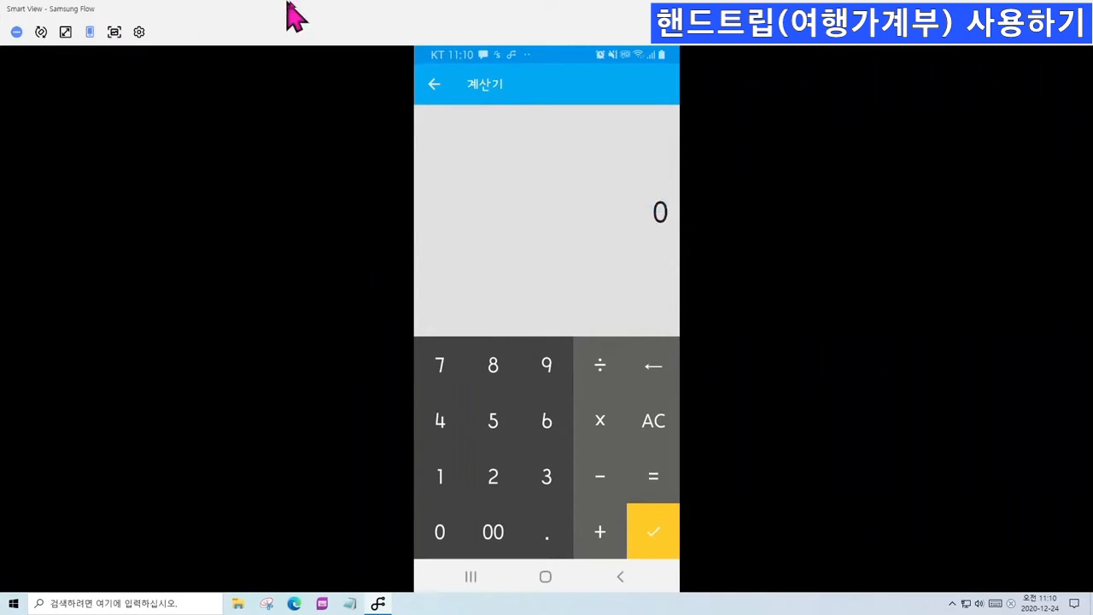
click(445, 478)
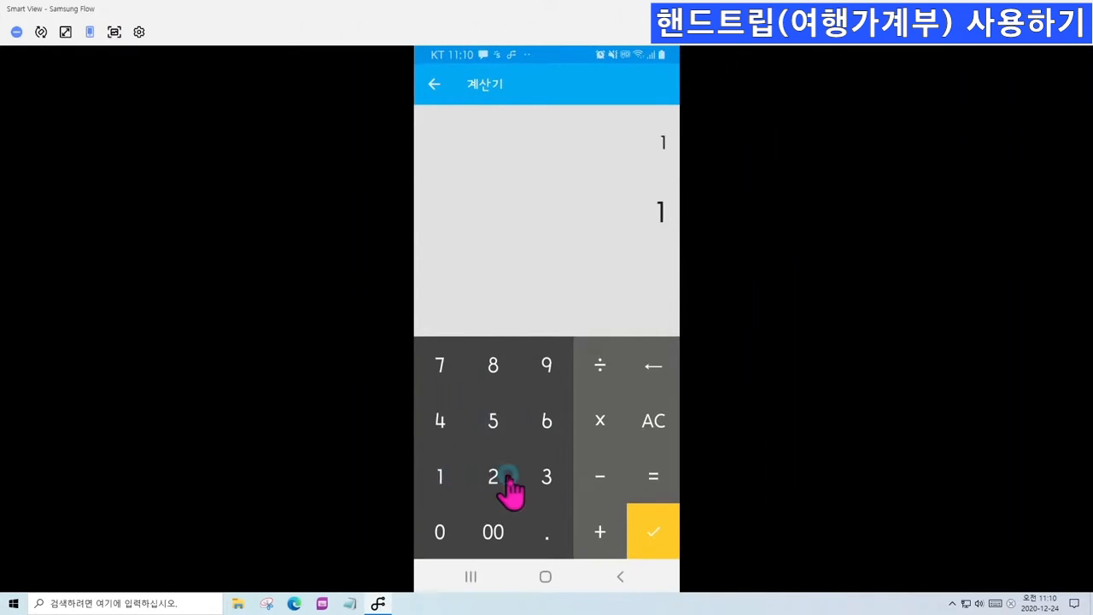
click(439, 536)
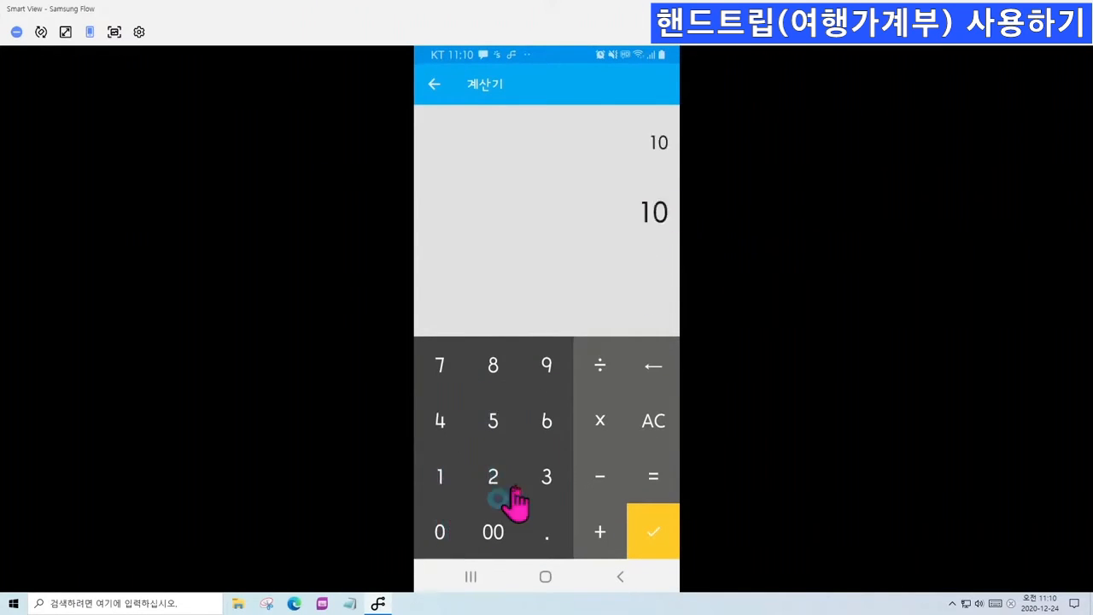
click(647, 367)
click(494, 426)
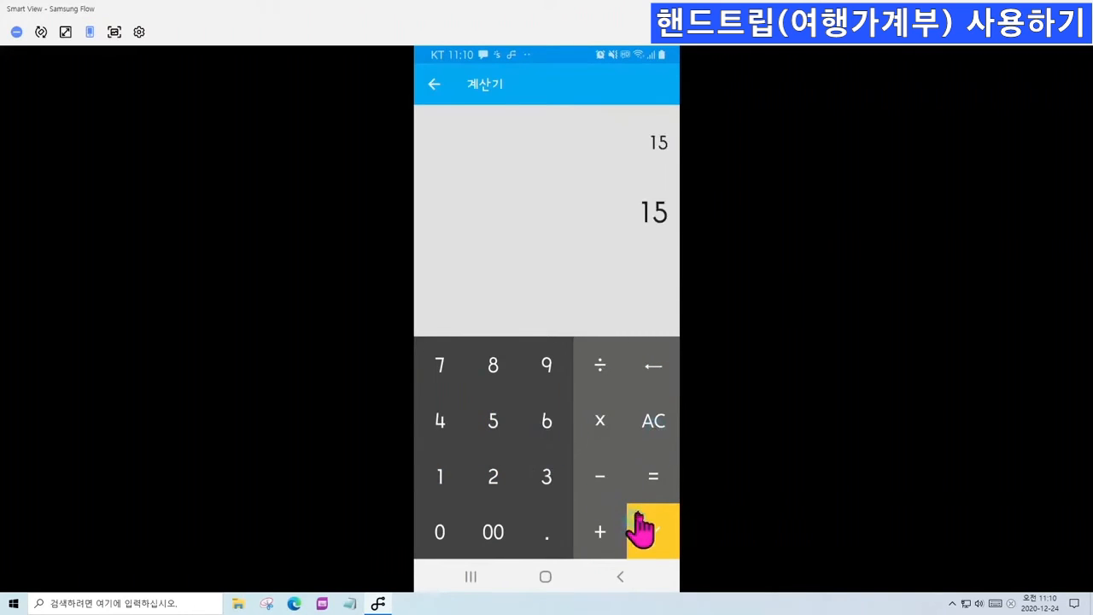
click(655, 534)
click(600, 421)
click(547, 476)
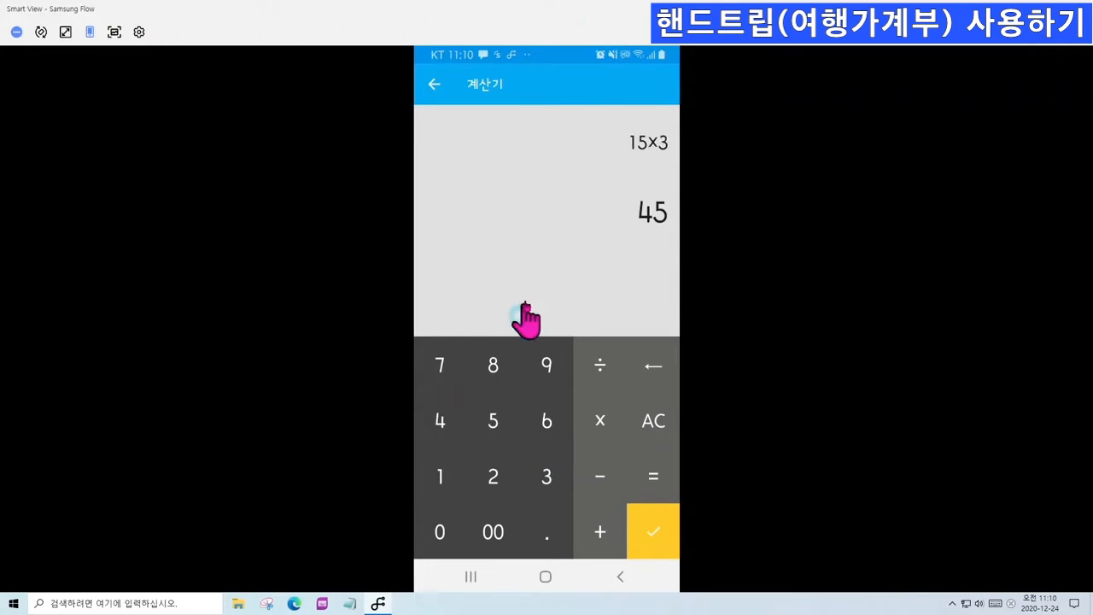
click(643, 524)
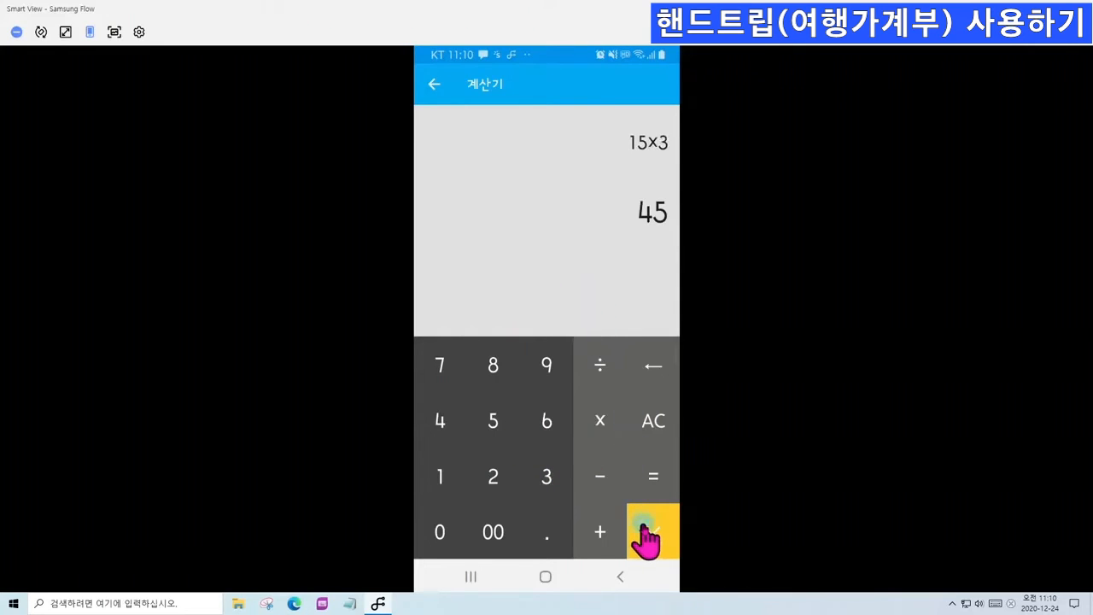
click(643, 525)
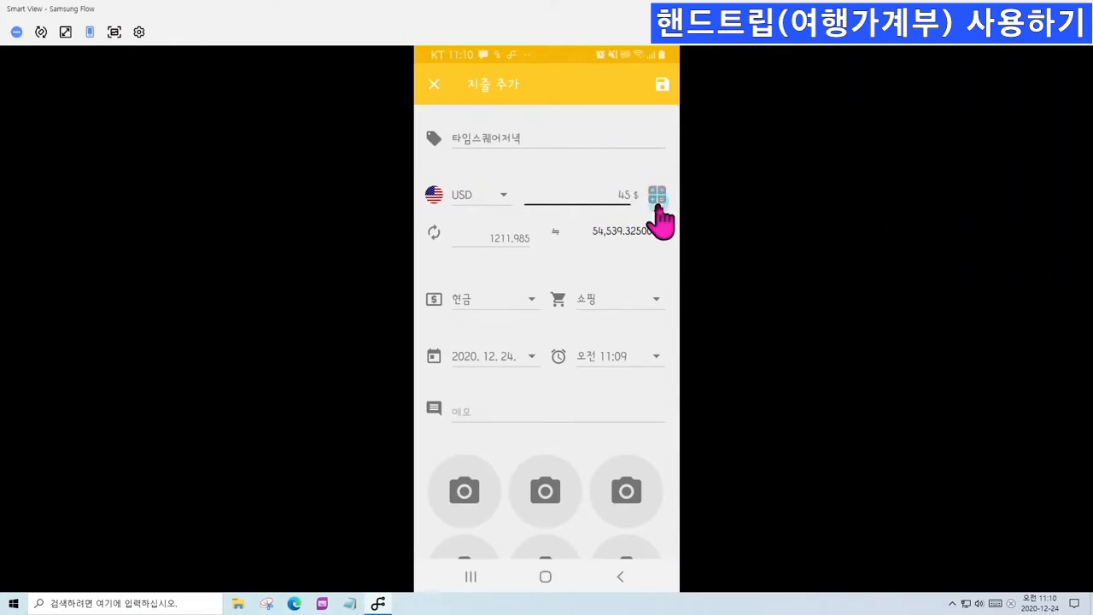
click(433, 232)
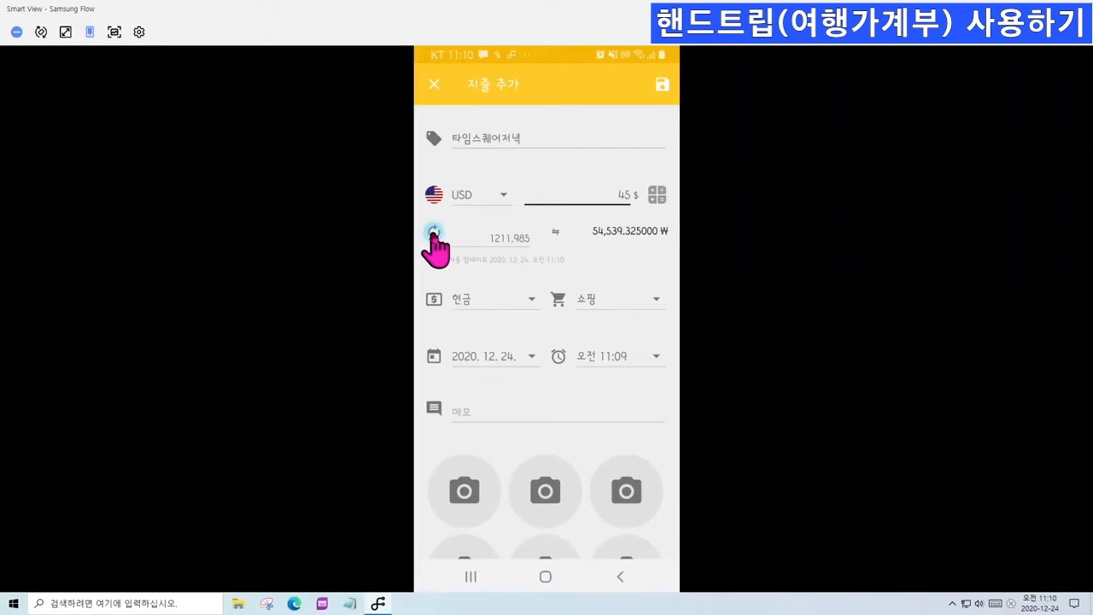
Choose 현금 as the expense's payment type and 식비 as its category
click(646, 302)
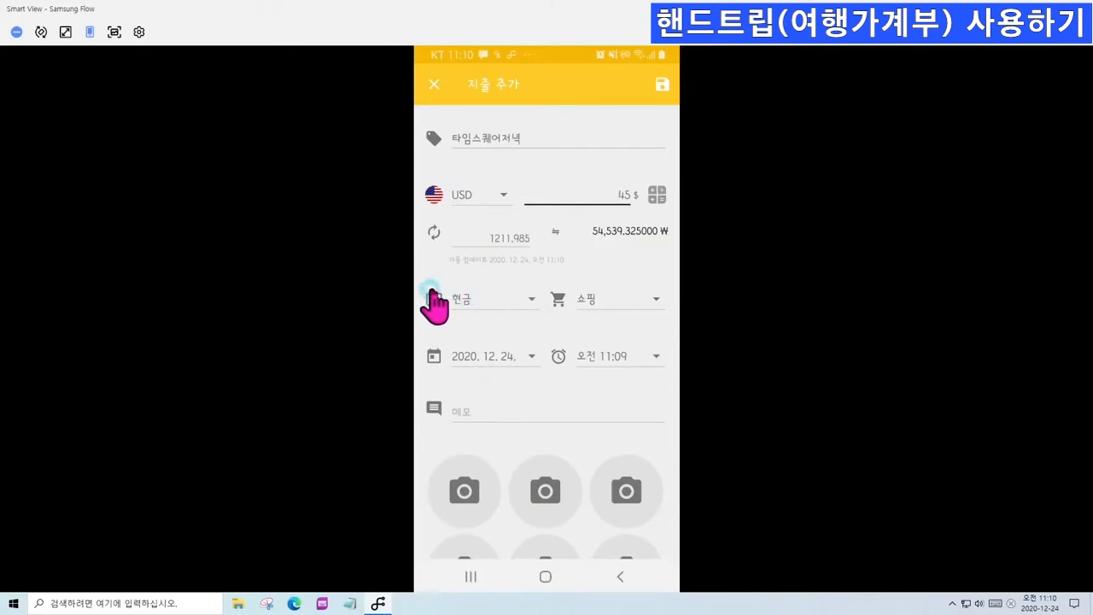
click(527, 300)
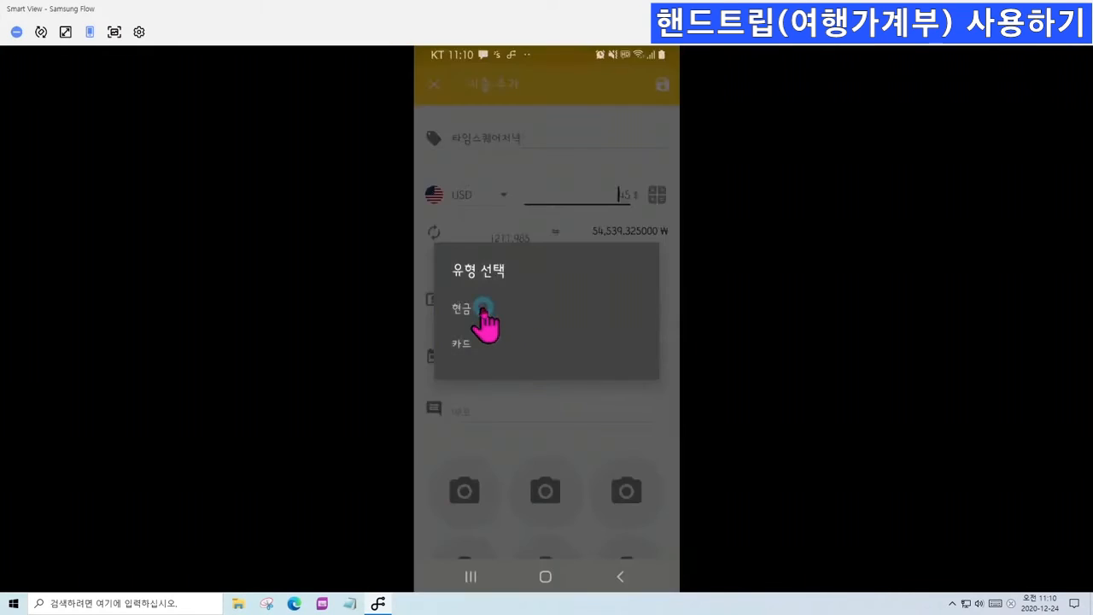
click(482, 309)
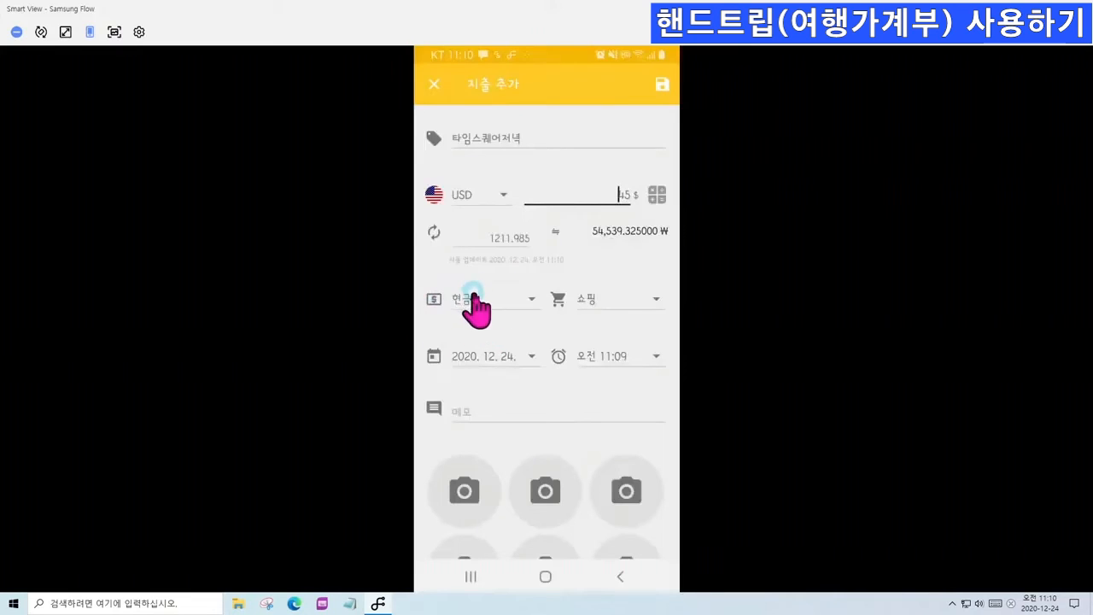
click(625, 301)
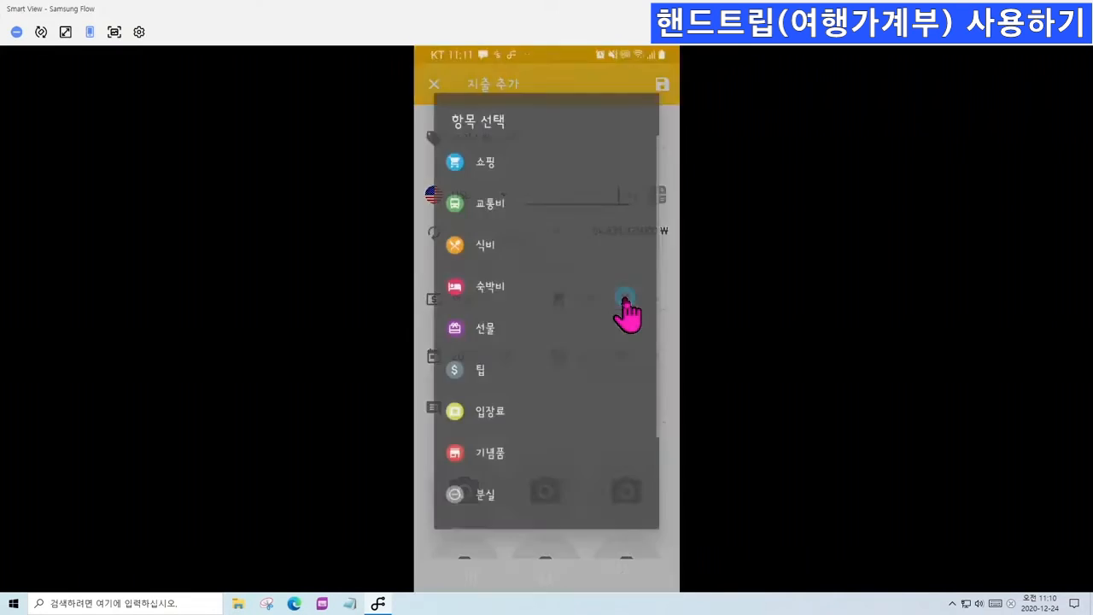
click(560, 247)
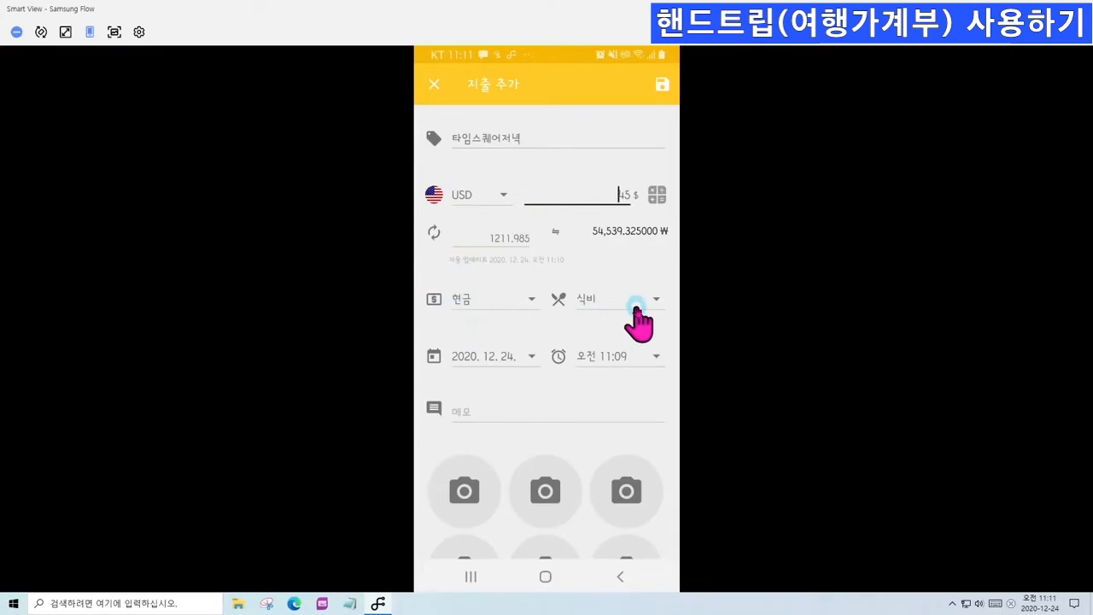
Set the expense's date to December 2, 2020
click(522, 357)
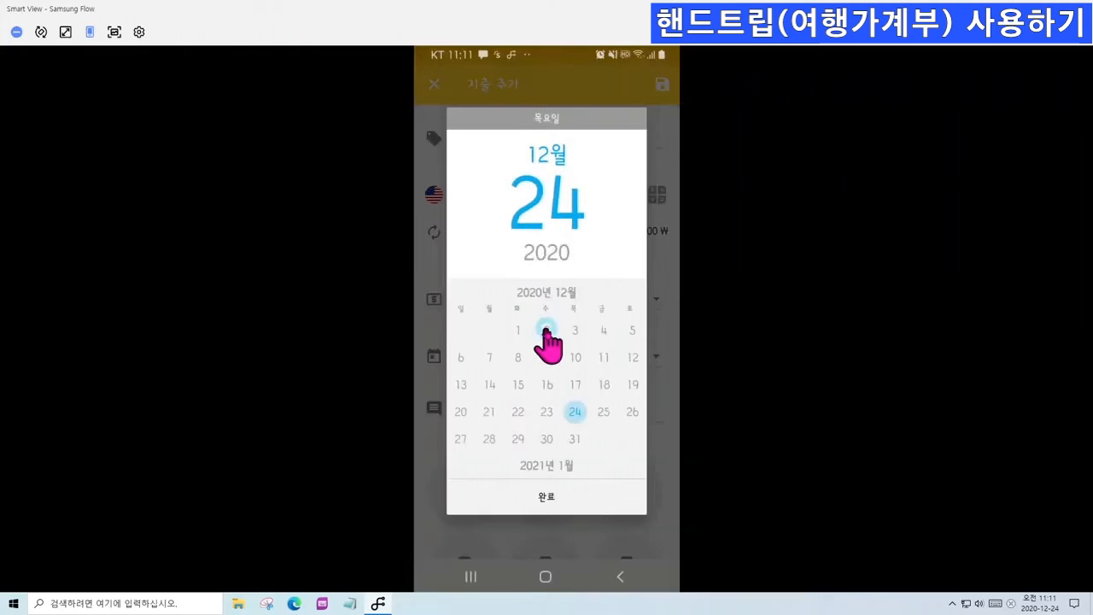
click(546, 330)
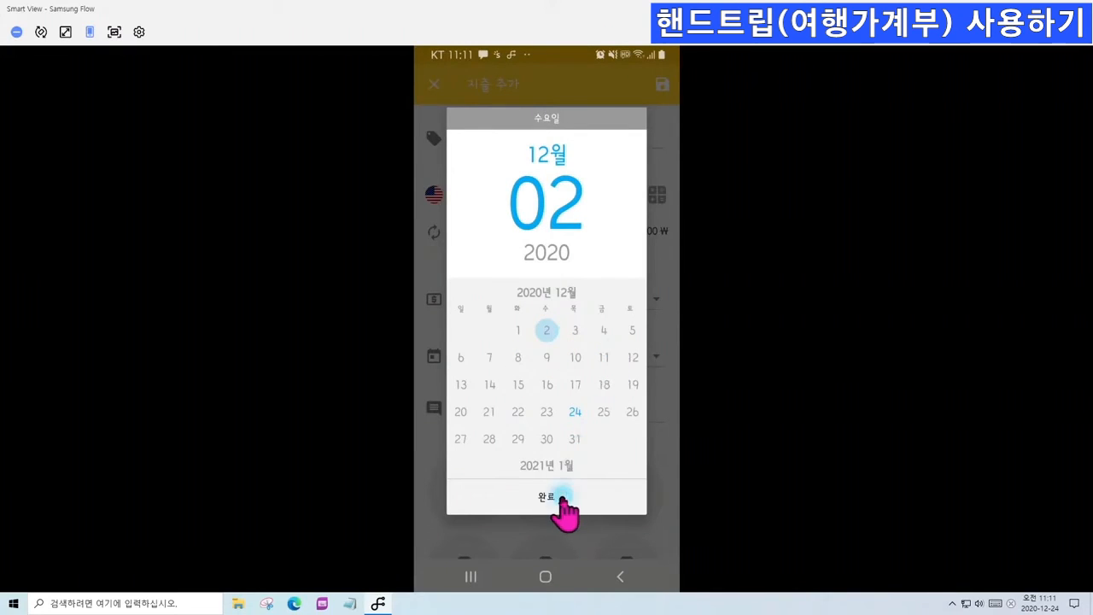
click(554, 501)
Set the 타임스퀘어저녁 expense's time to 오후 8:00
click(625, 357)
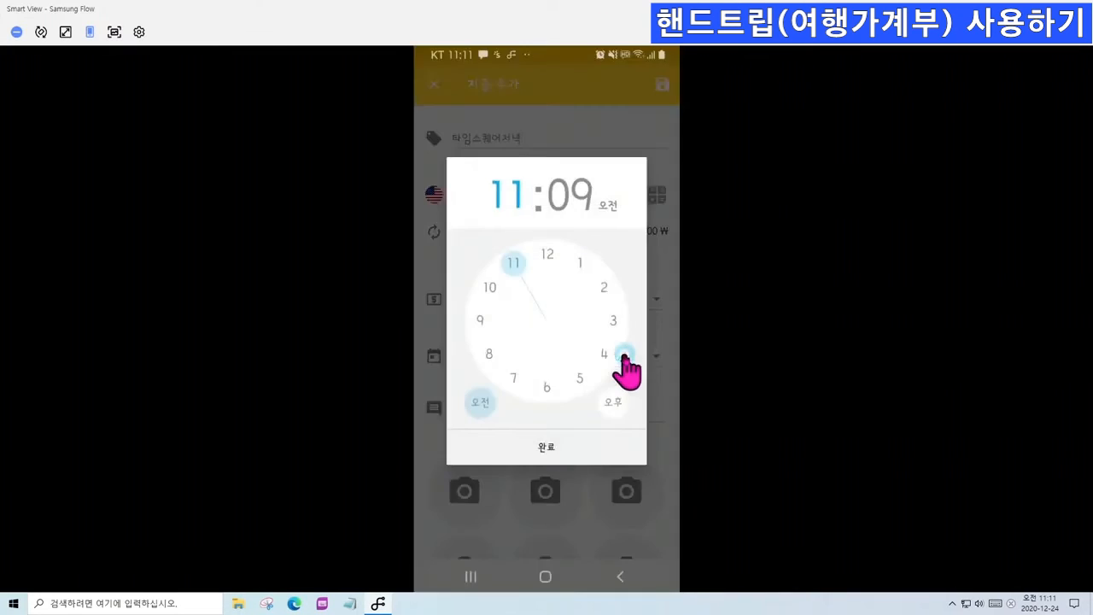
click(513, 266)
click(612, 391)
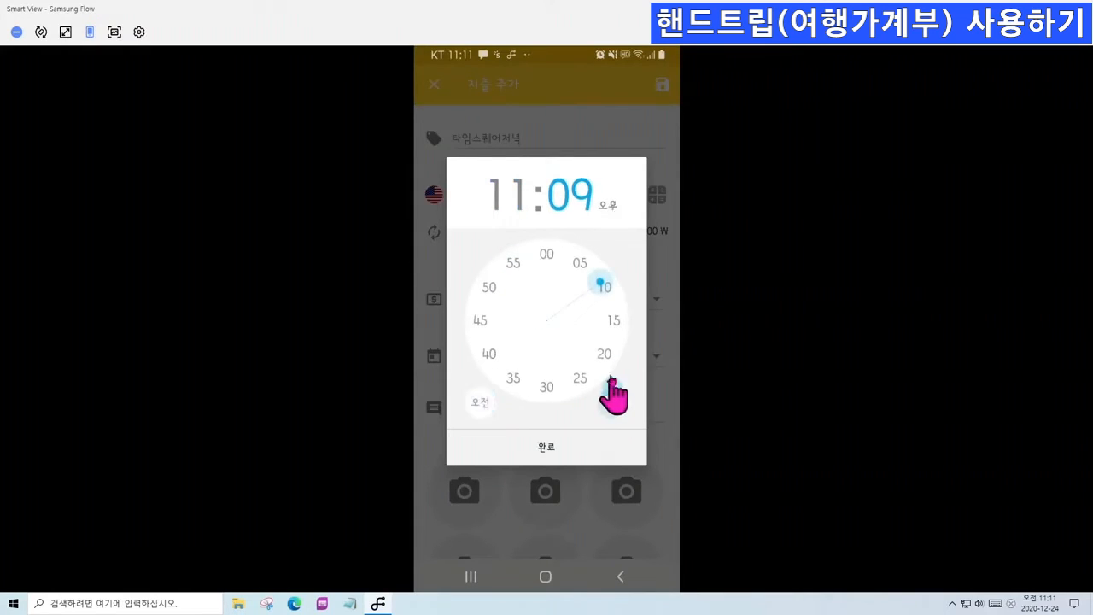
drag(607, 304, 539, 272)
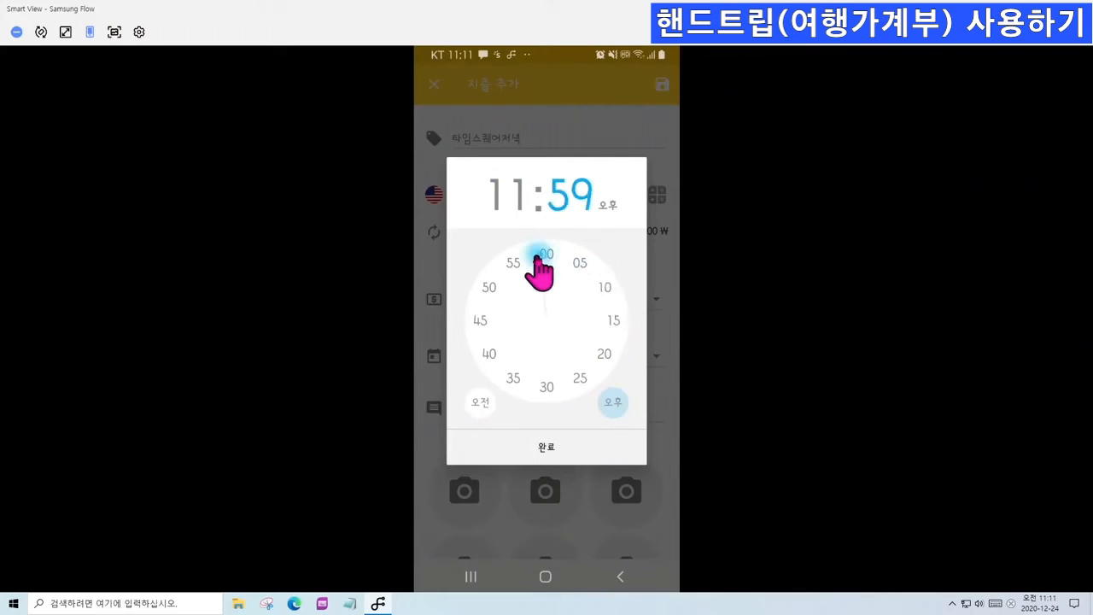
click(521, 206)
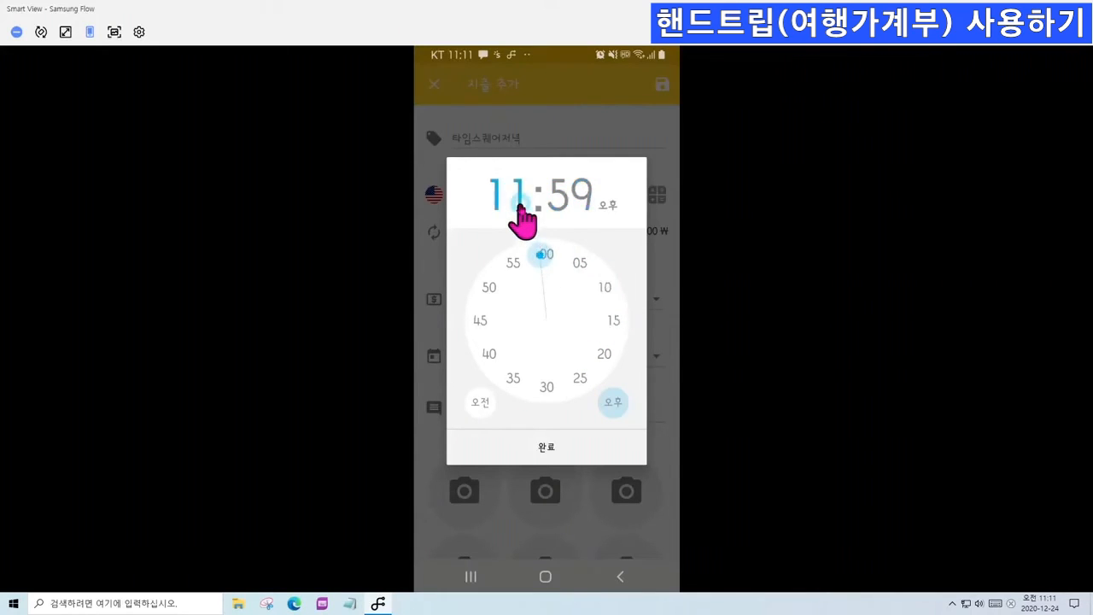
drag(510, 276, 493, 360)
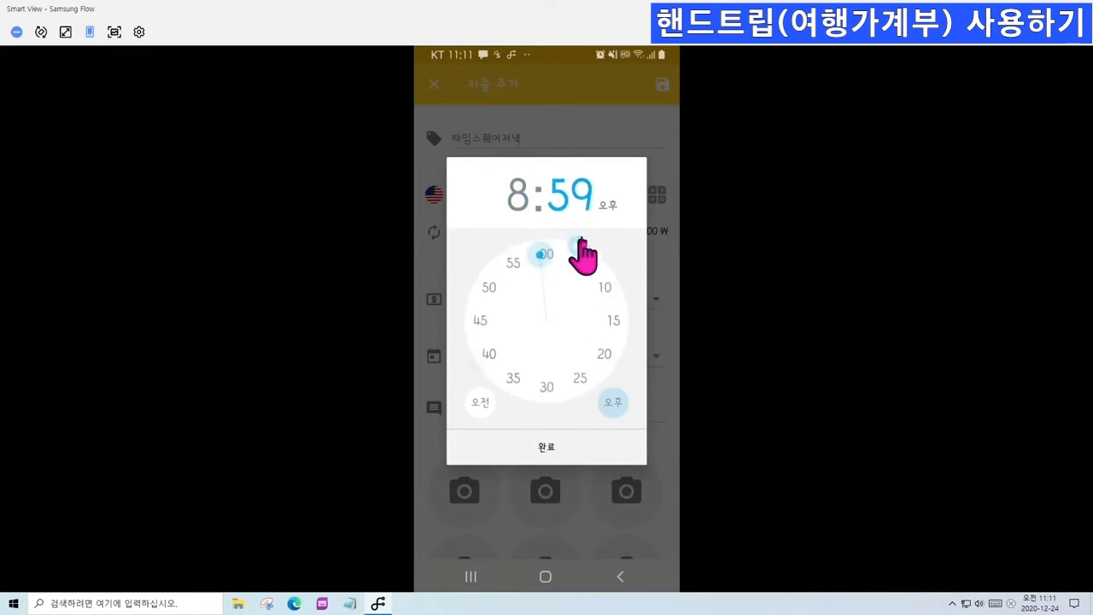
click(546, 256)
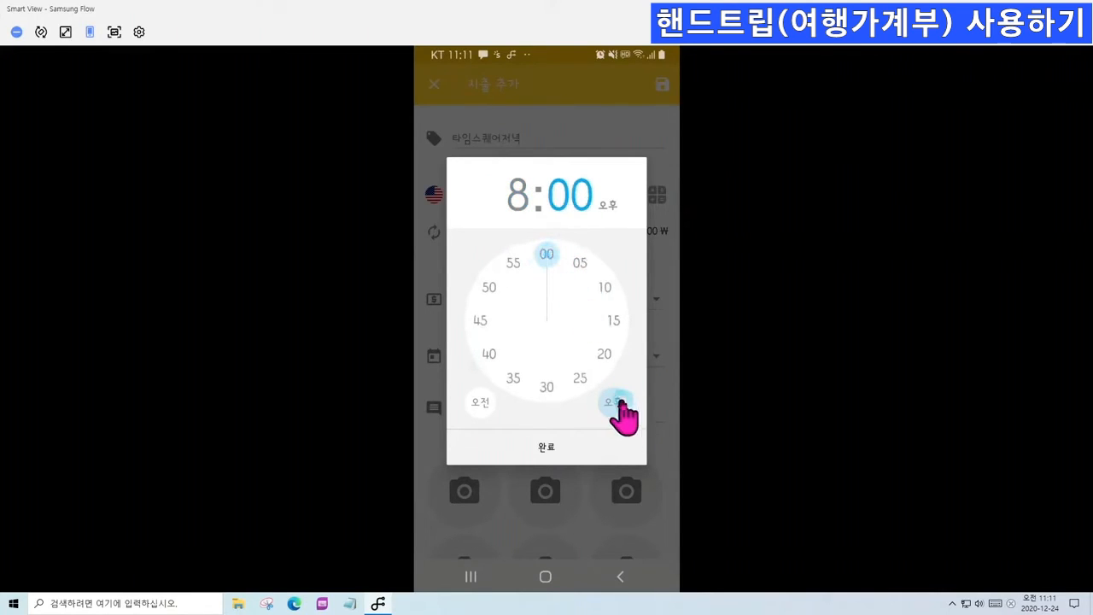
click(547, 447)
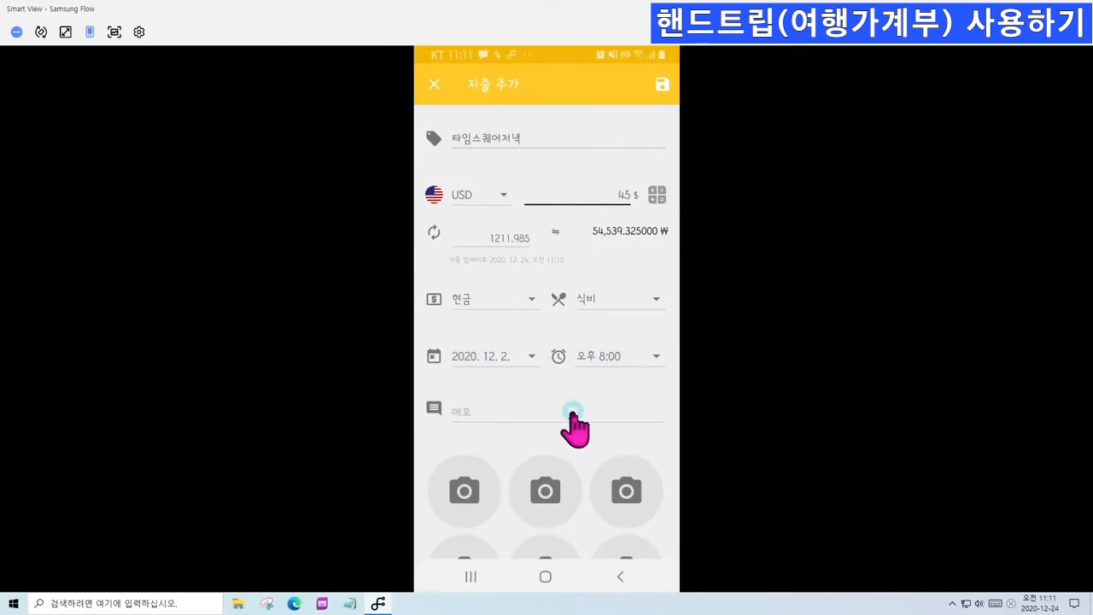
Attach the food photo from the album to the 타임스퀘어저녁 expense and save the expense
scroll(646, 371, down, 2)
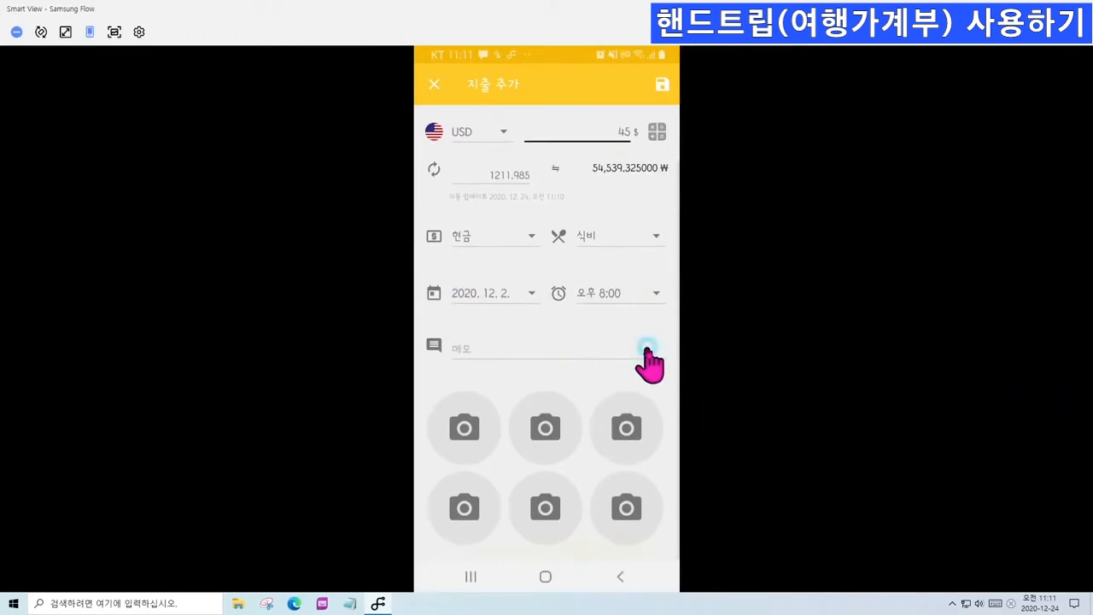
click(466, 431)
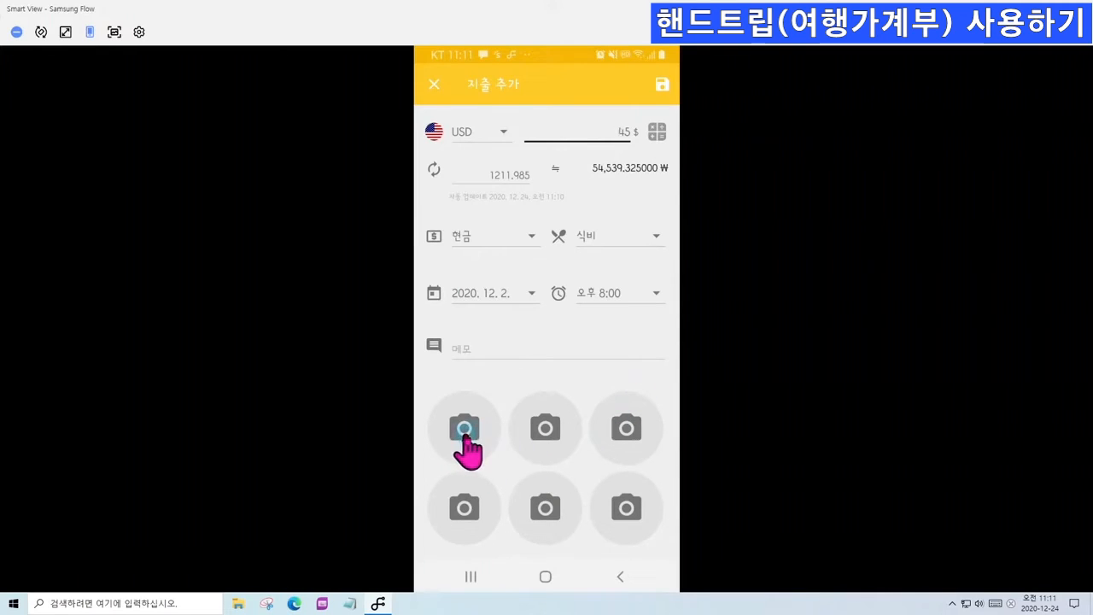
click(470, 345)
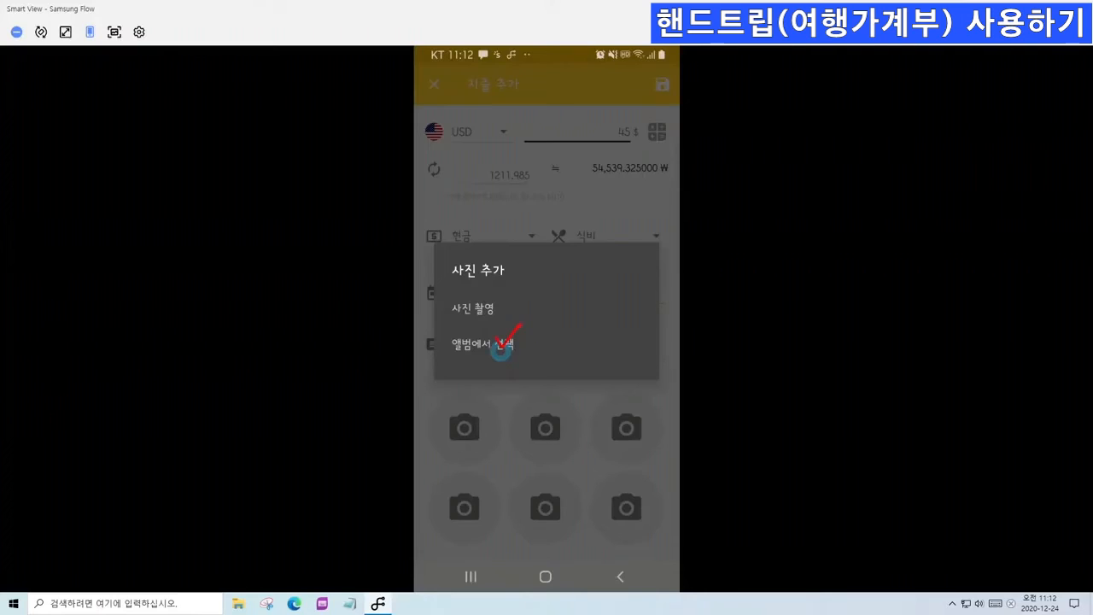
click(504, 344)
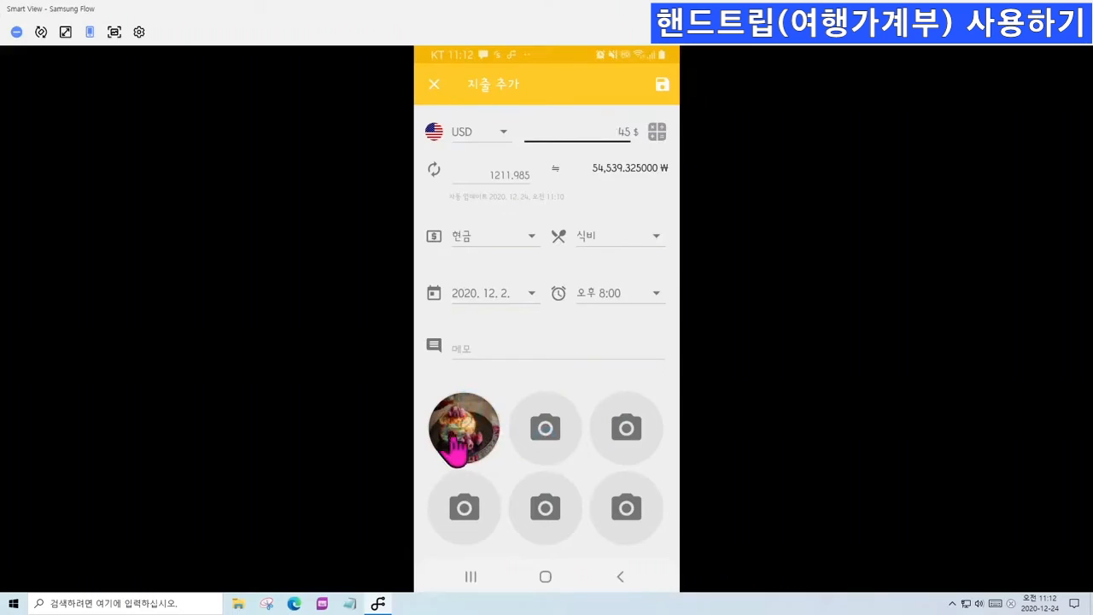
click(663, 85)
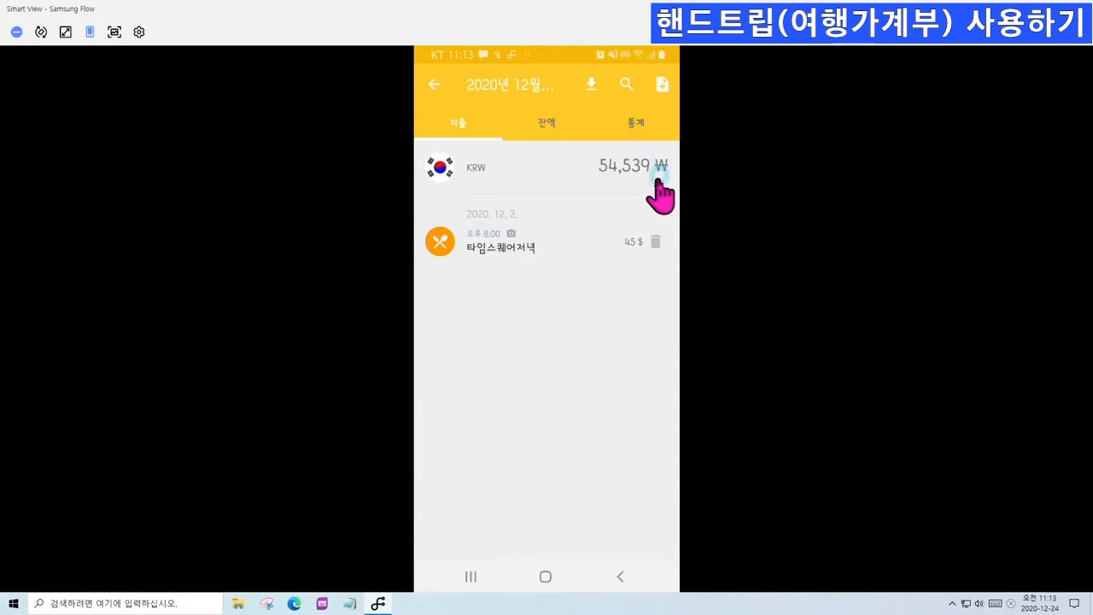
Check the trip's remaining won and dollar balances against the recorded expense, ending on the expense list
click(546, 124)
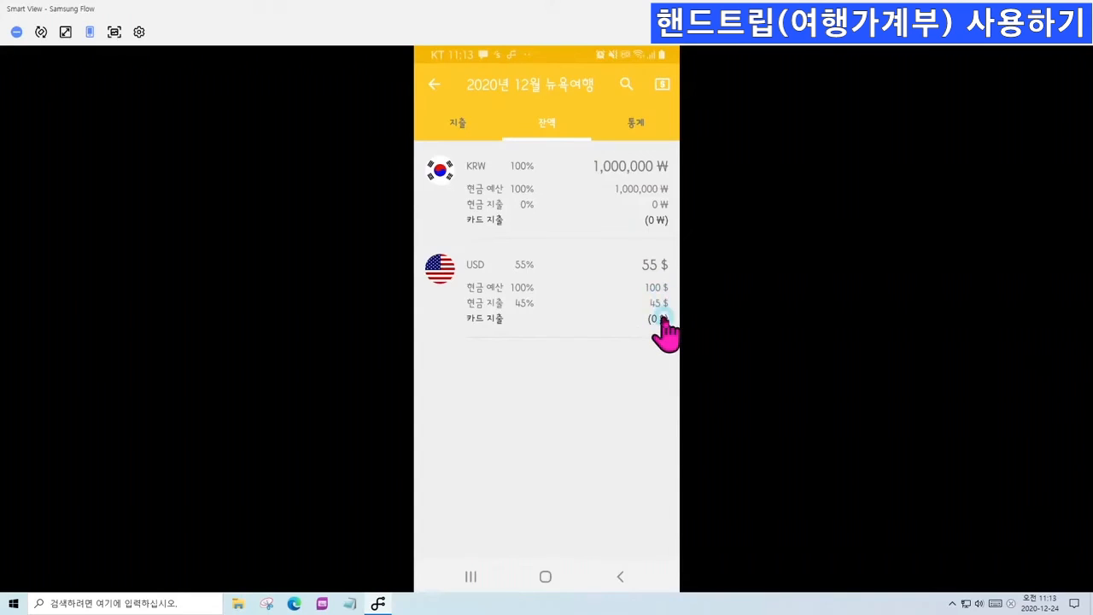
click(448, 126)
click(545, 128)
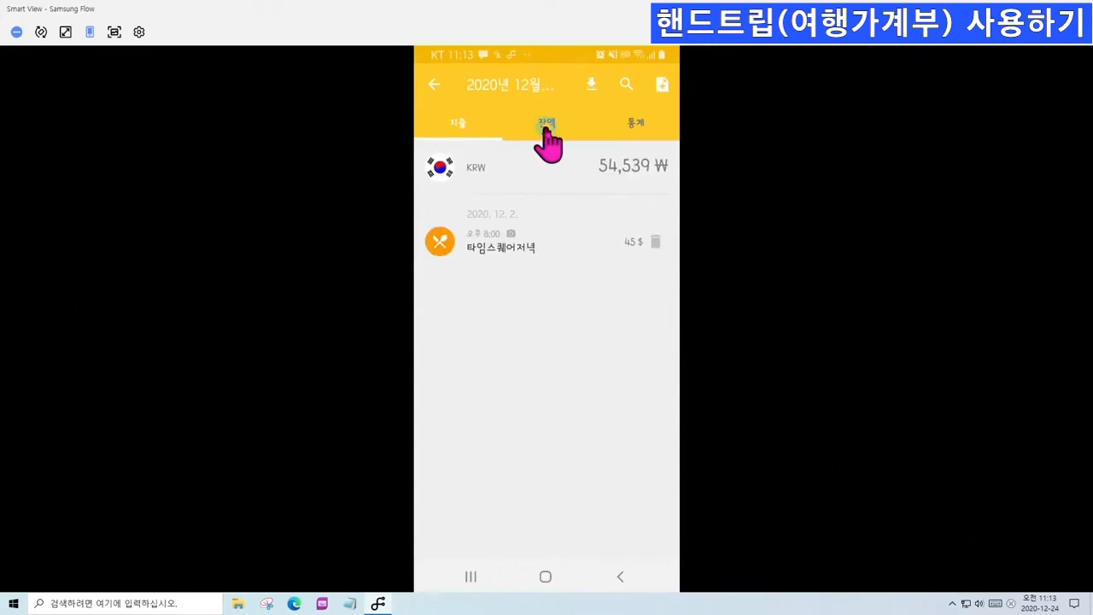
click(459, 134)
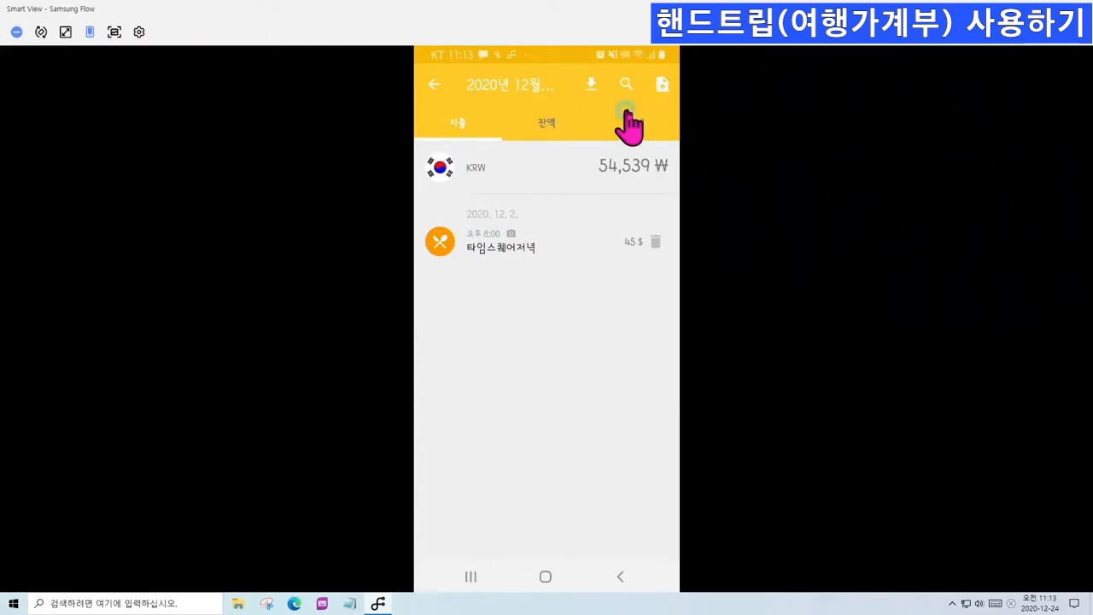
Start a new expense titled 선물 and set its currency to Korean won (KRW)
click(663, 84)
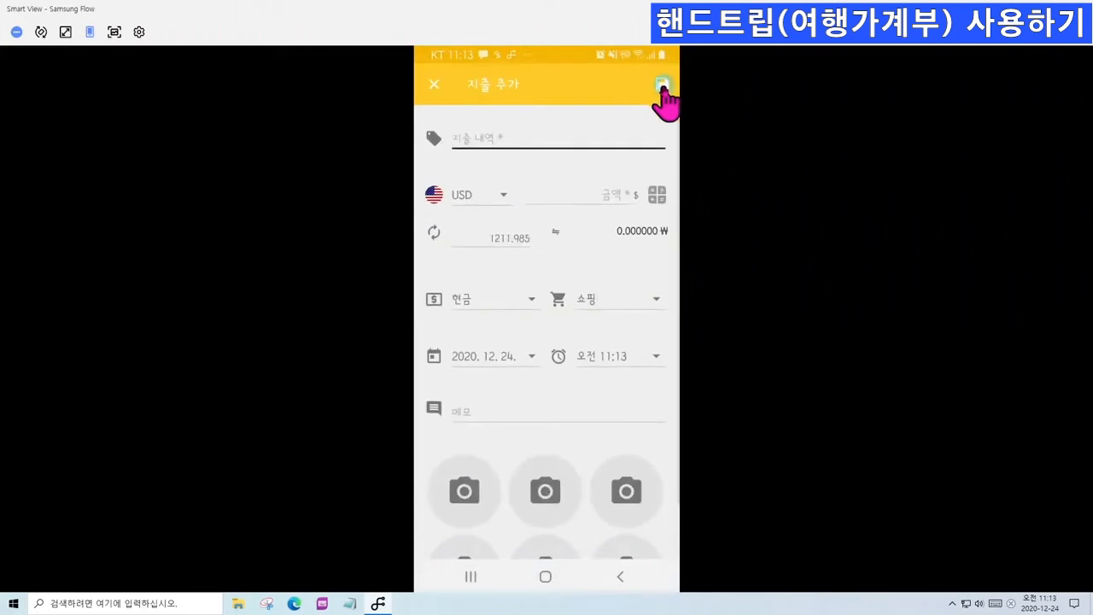
text(선물)
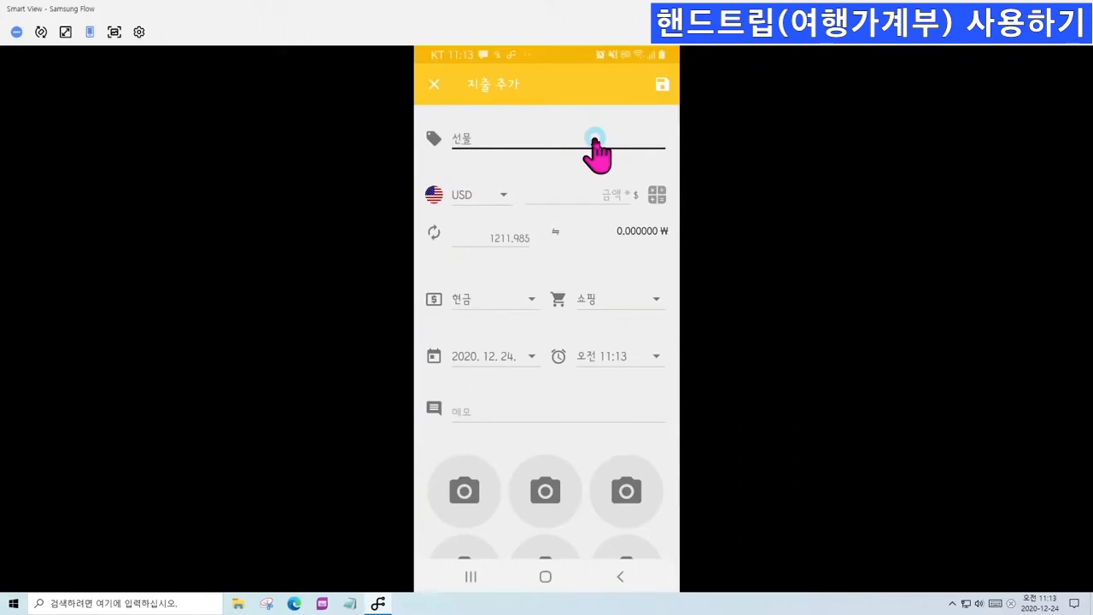
click(501, 198)
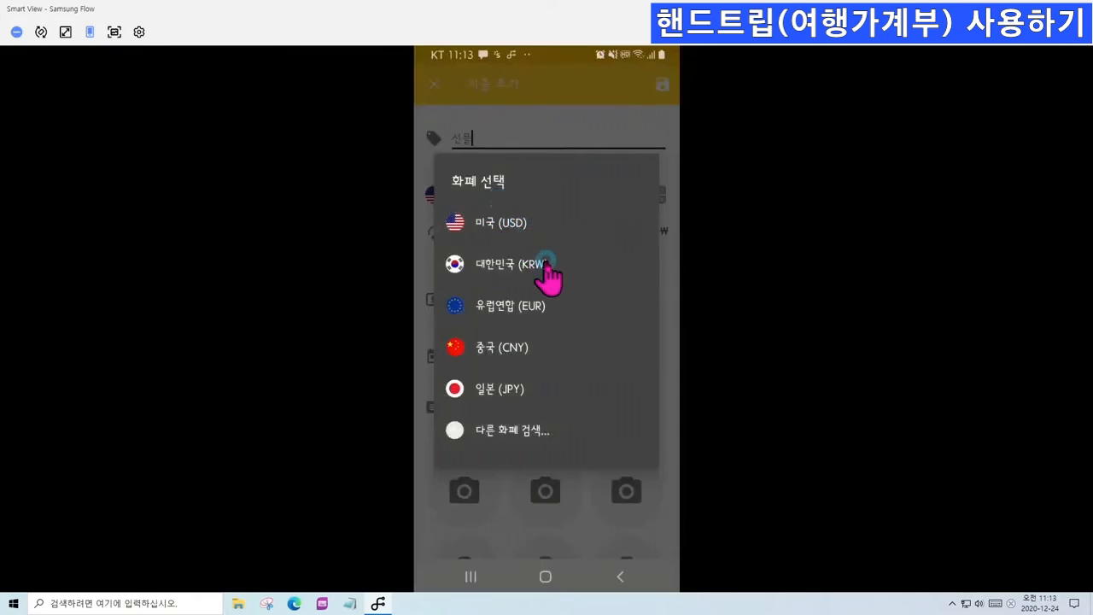
click(545, 263)
Set the 선물 expense's amount to 100000 won
click(573, 196)
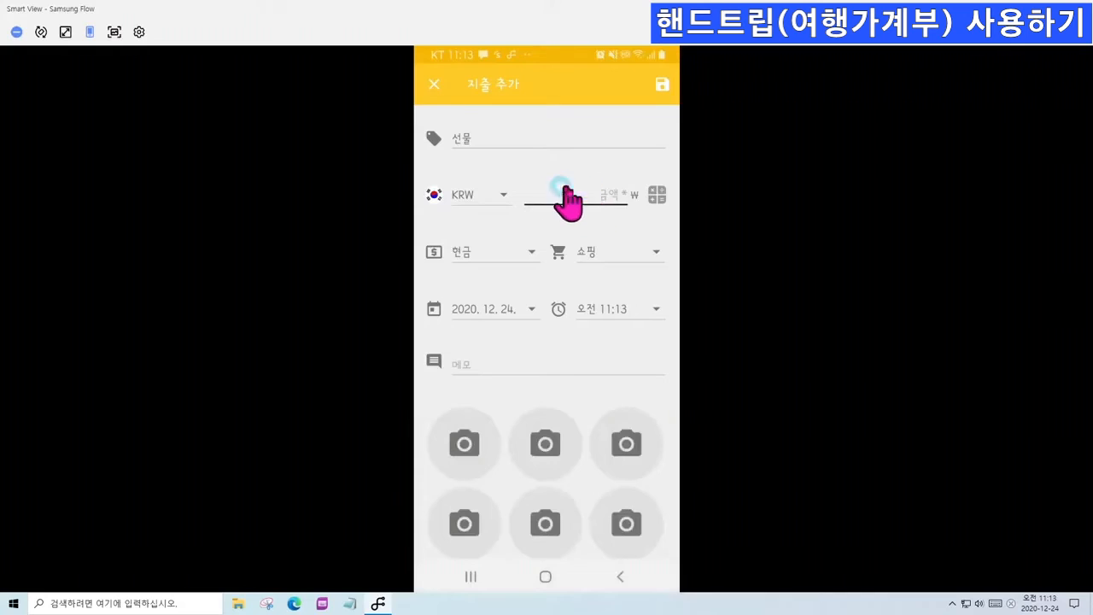
click(604, 195)
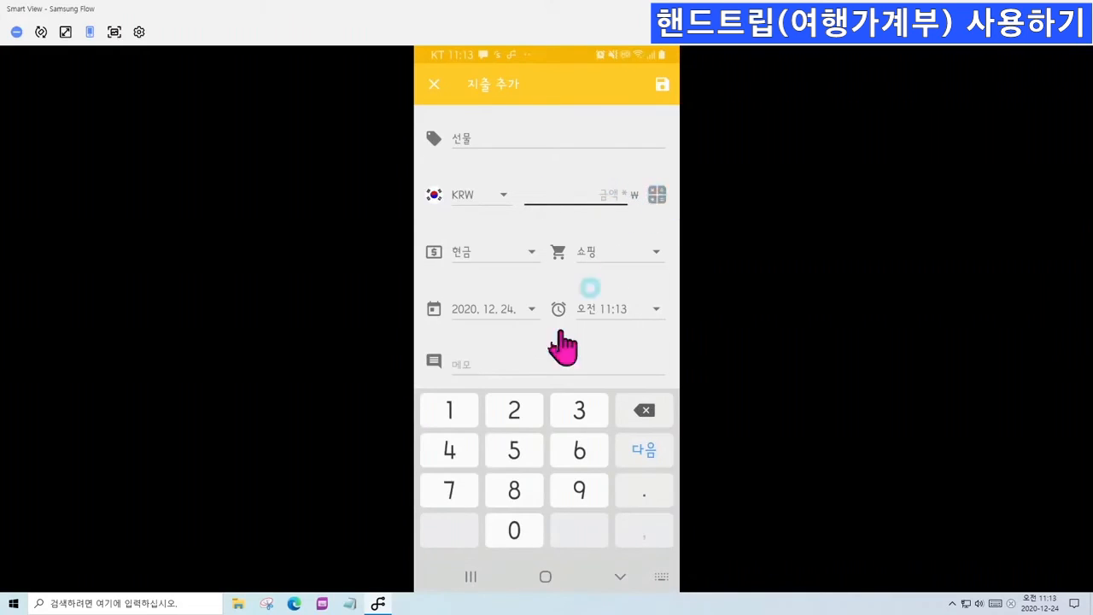
click(511, 524)
click(511, 524)
click(510, 524)
click(510, 524)
click(510, 524)
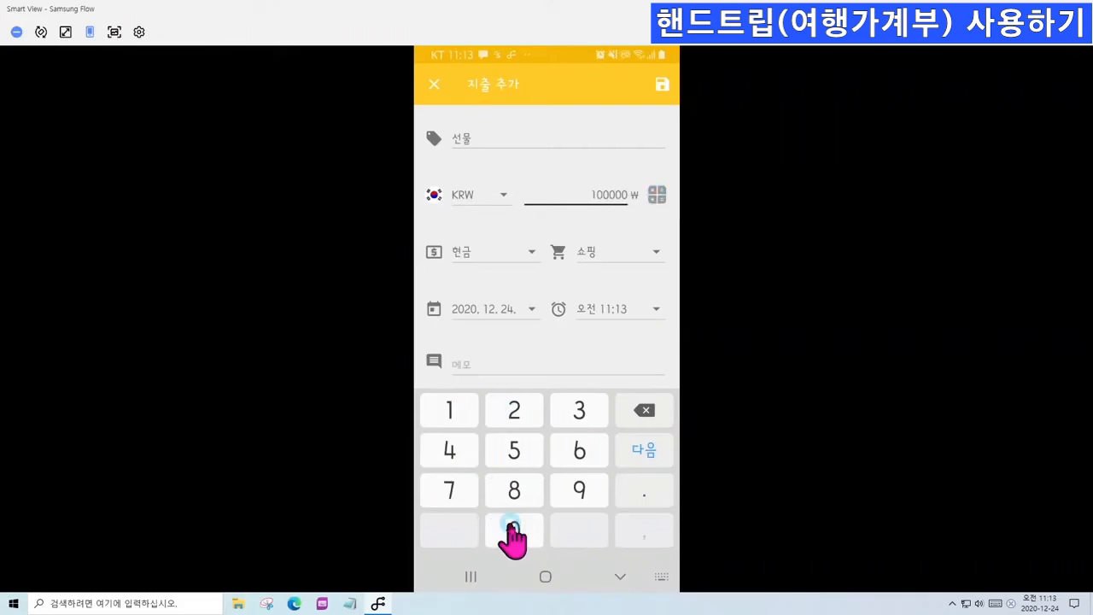
Choose 현금 as the 선물 expense's payment type and set its date to December 2, 2020
click(503, 253)
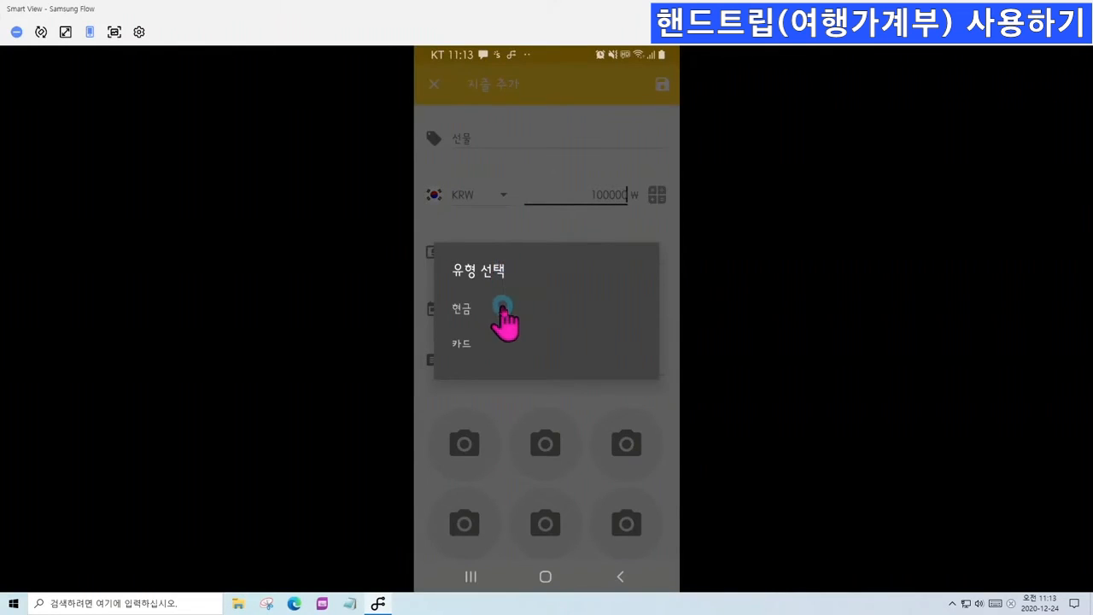
click(501, 307)
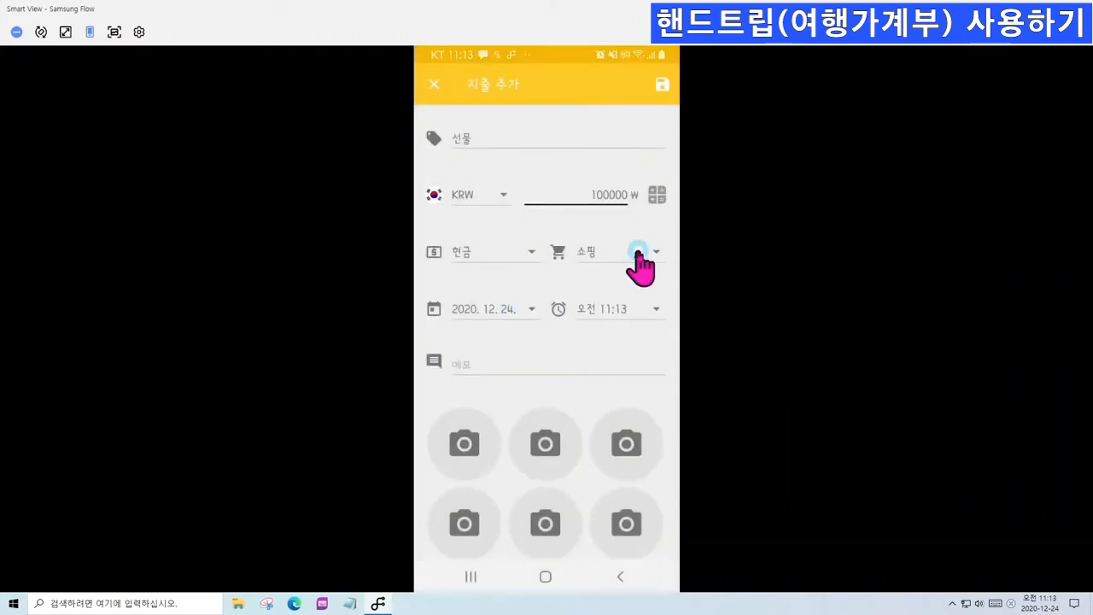
click(533, 306)
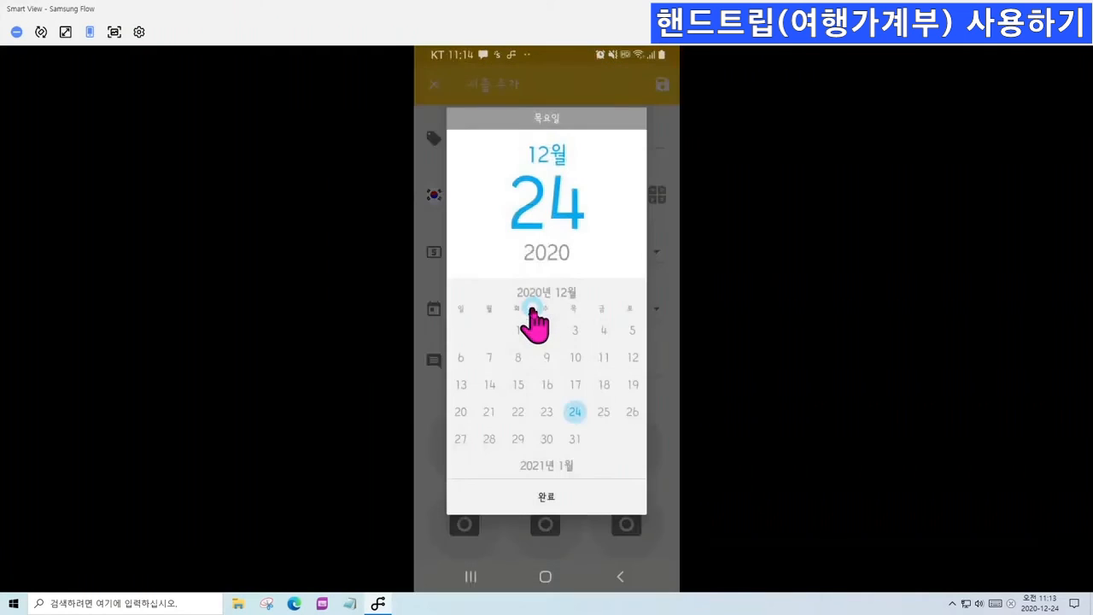
click(547, 331)
click(546, 497)
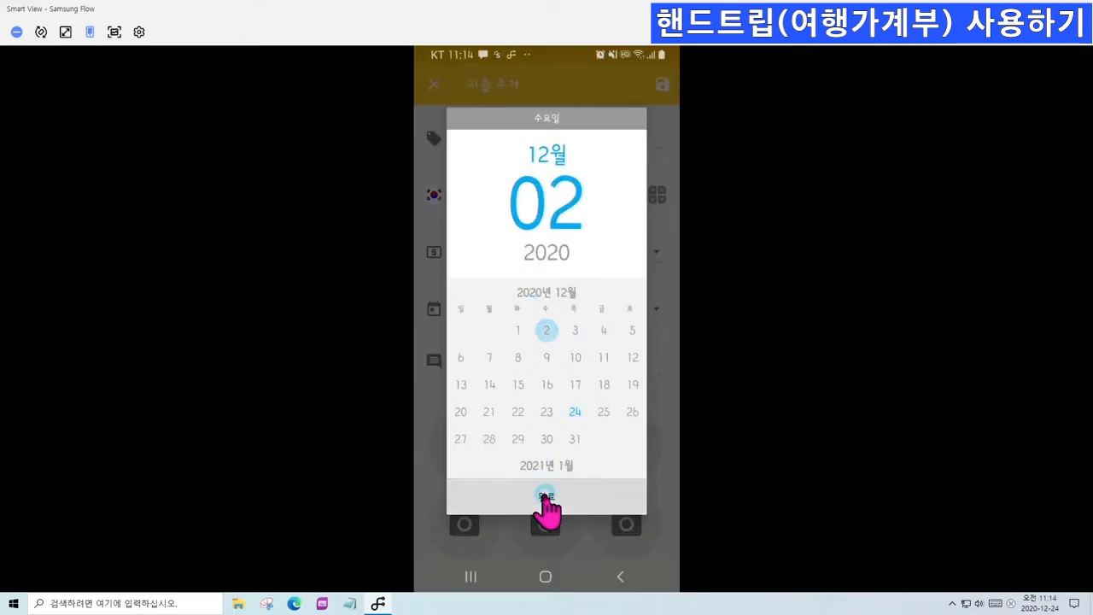
Attach a photo of the gift to the 선물 expense and save the expense
click(465, 444)
mouse_move(462, 403)
mouse_down()
mouse_move(475, 437)
mouse_move(517, 382)
mouse_up()
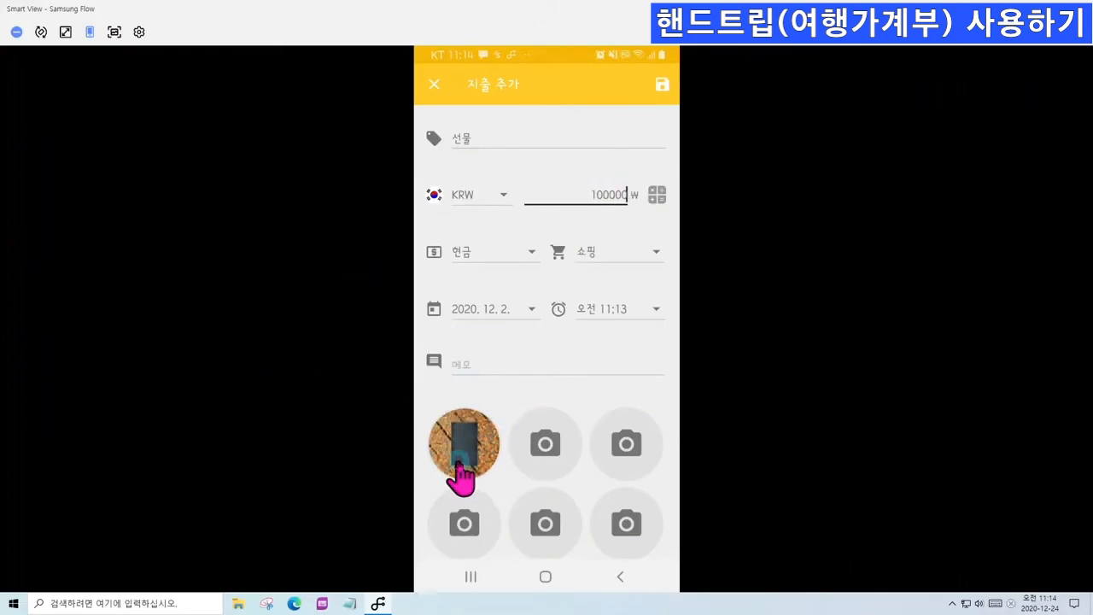
click(661, 86)
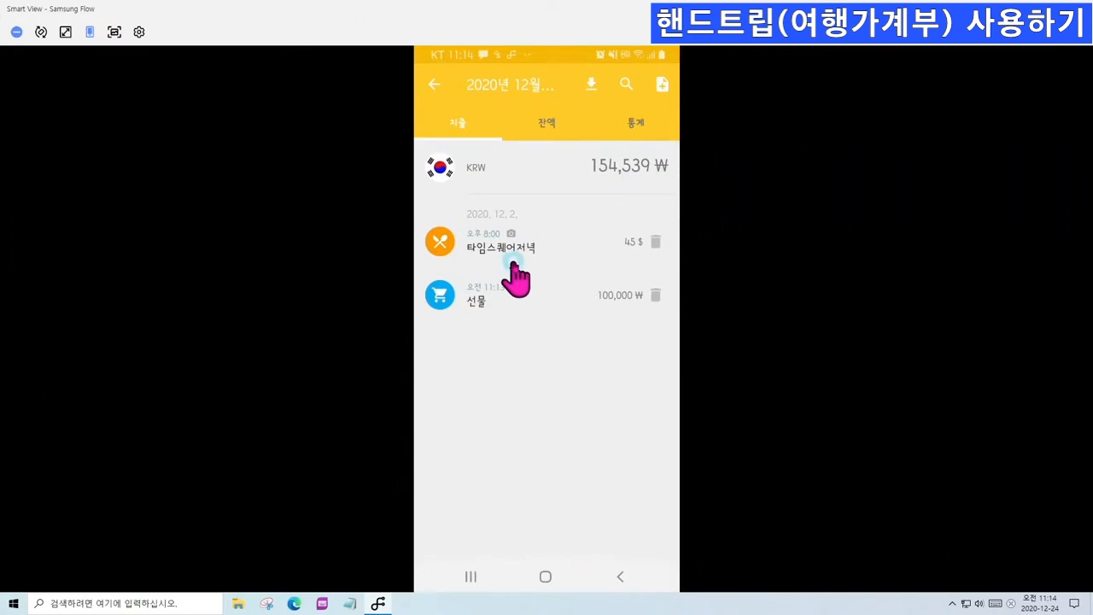
Review how the 선물 expense affects the trip's won balance, and return to the expense list
click(545, 128)
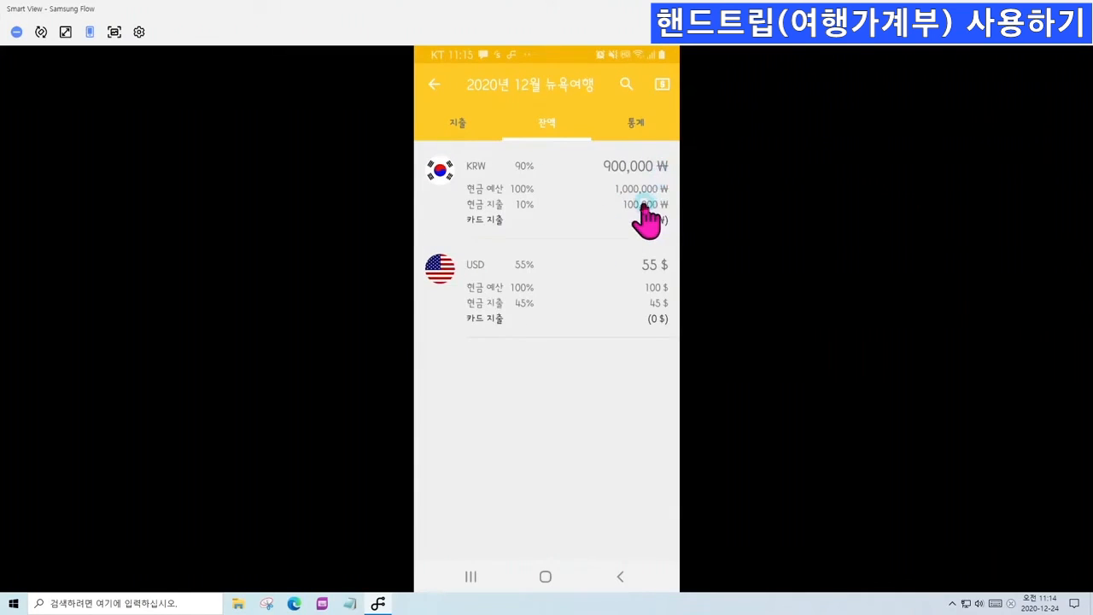
click(462, 129)
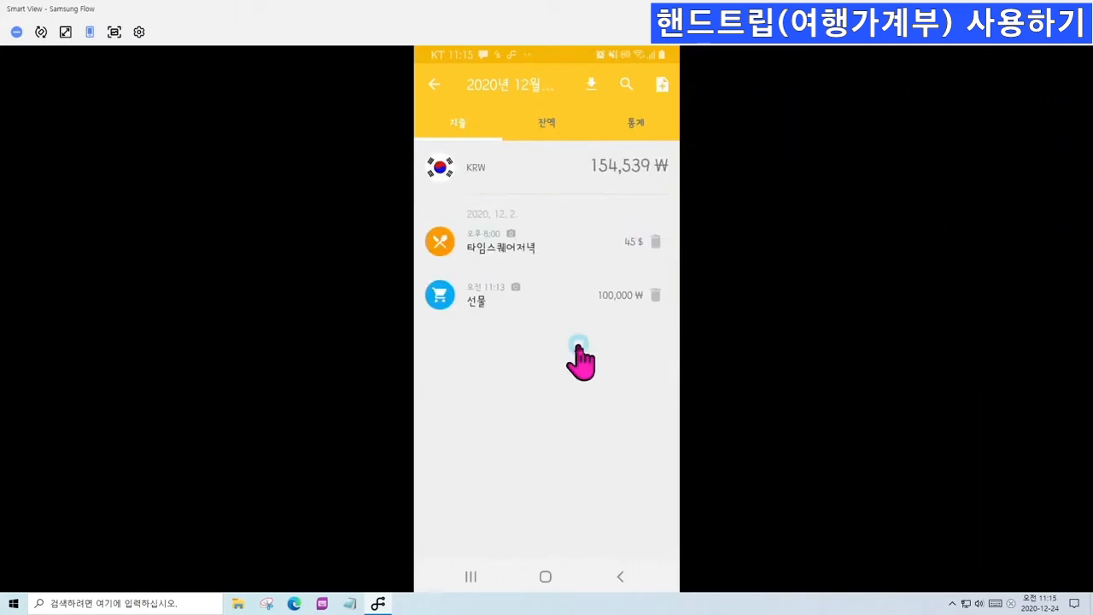
Start a new expense titled 숙박비 and set its currency to US dollars (USD)
click(663, 88)
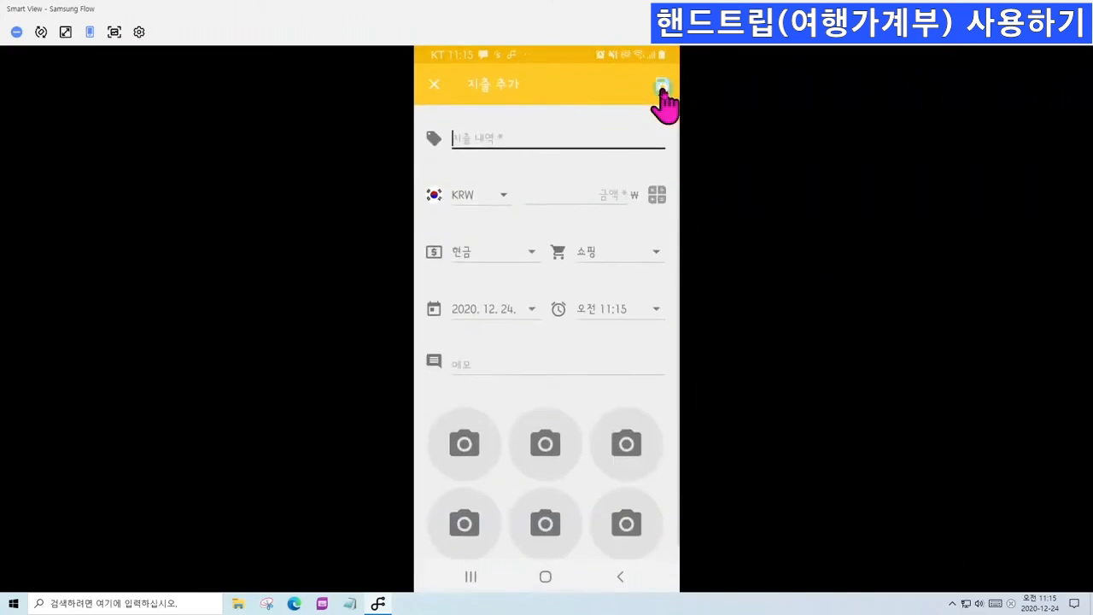
click(581, 137)
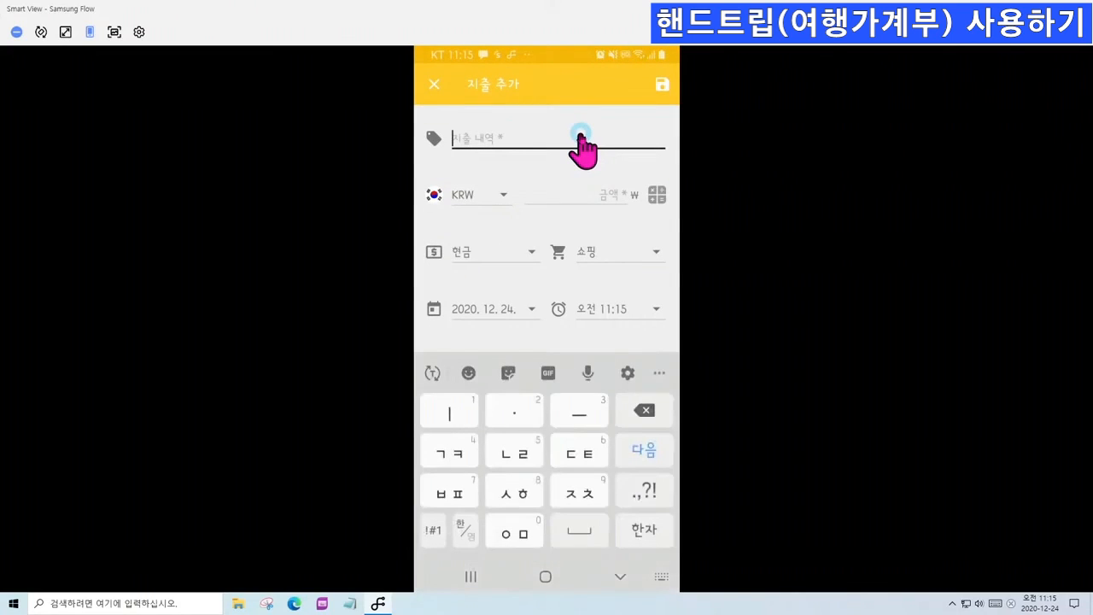
text(숙박비)
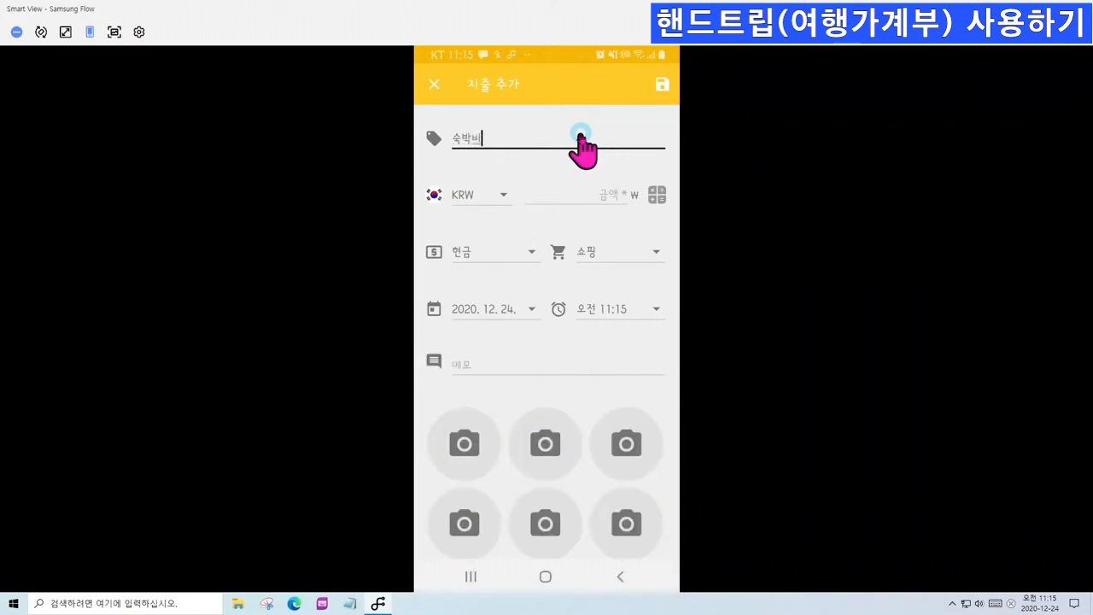
click(498, 196)
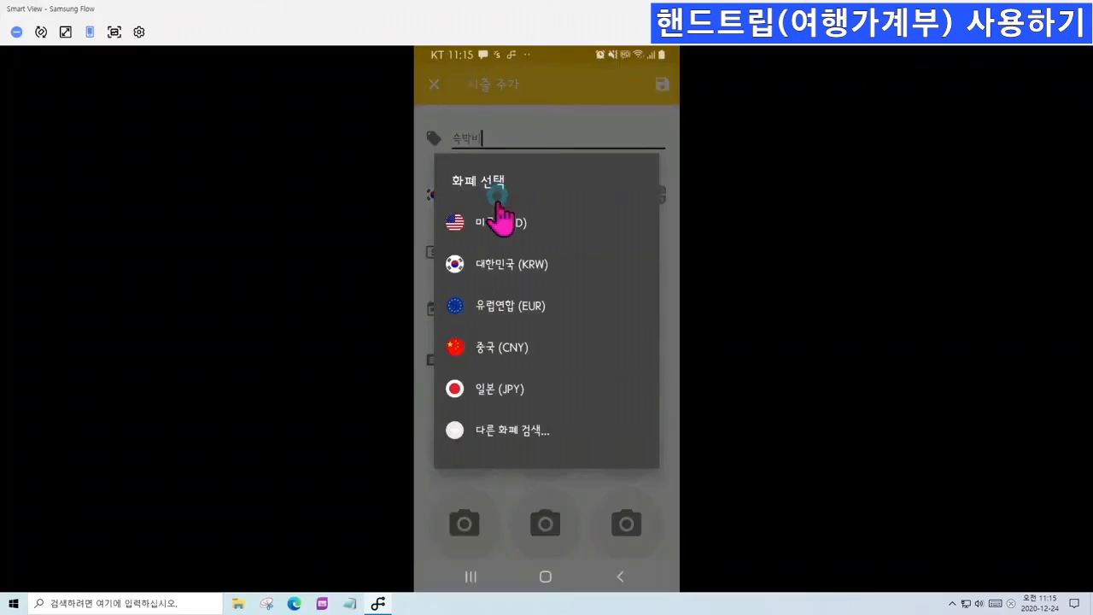
click(589, 199)
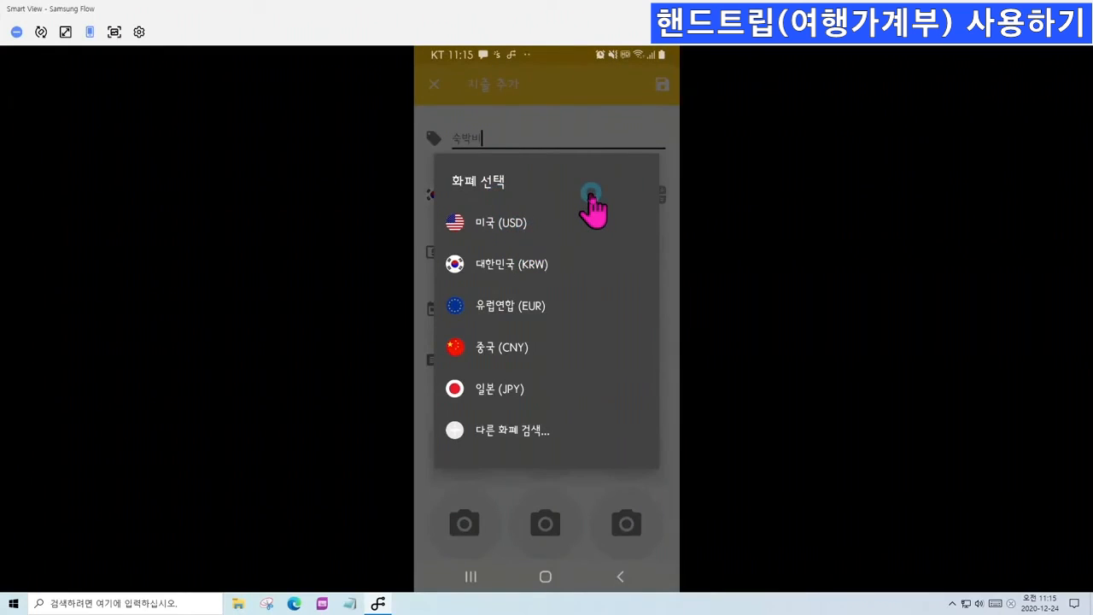
click(517, 223)
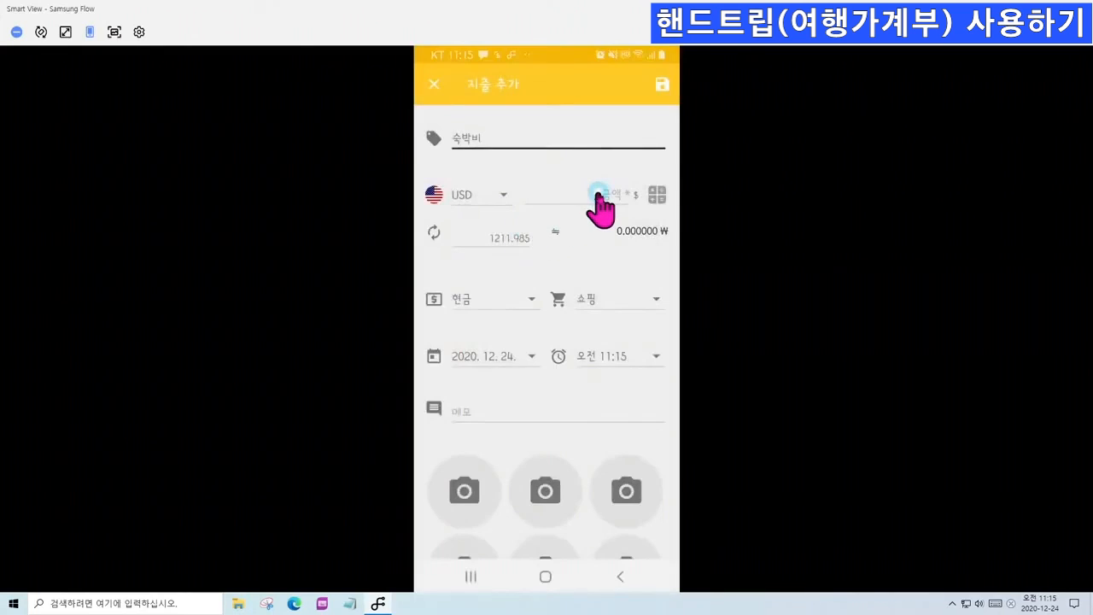
click(598, 196)
text(1)
key(Home)
click(596, 194)
right_click(598, 205)
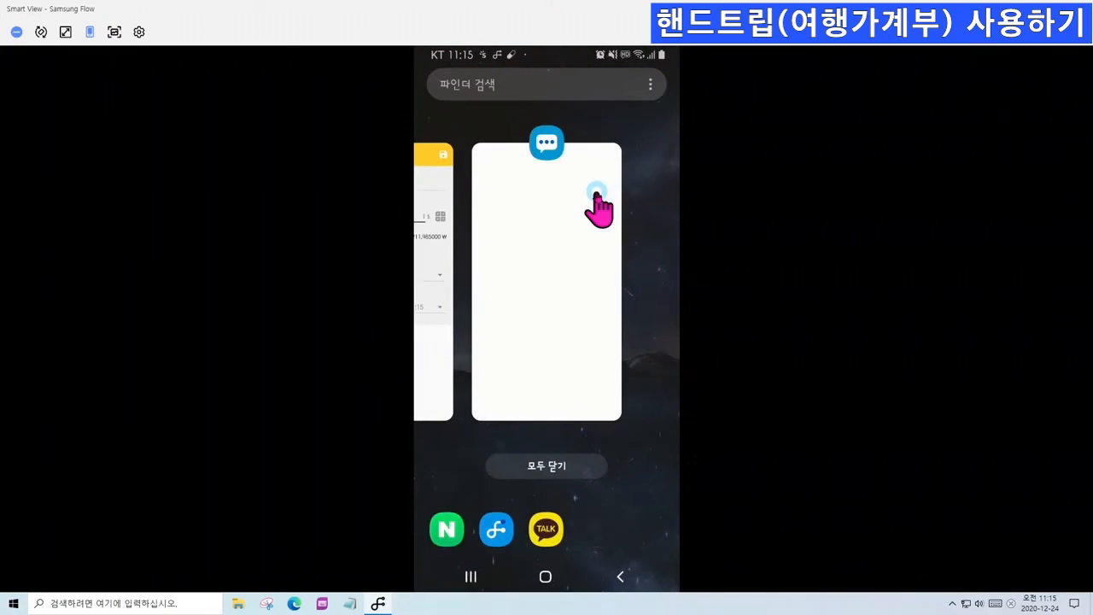
click(598, 201)
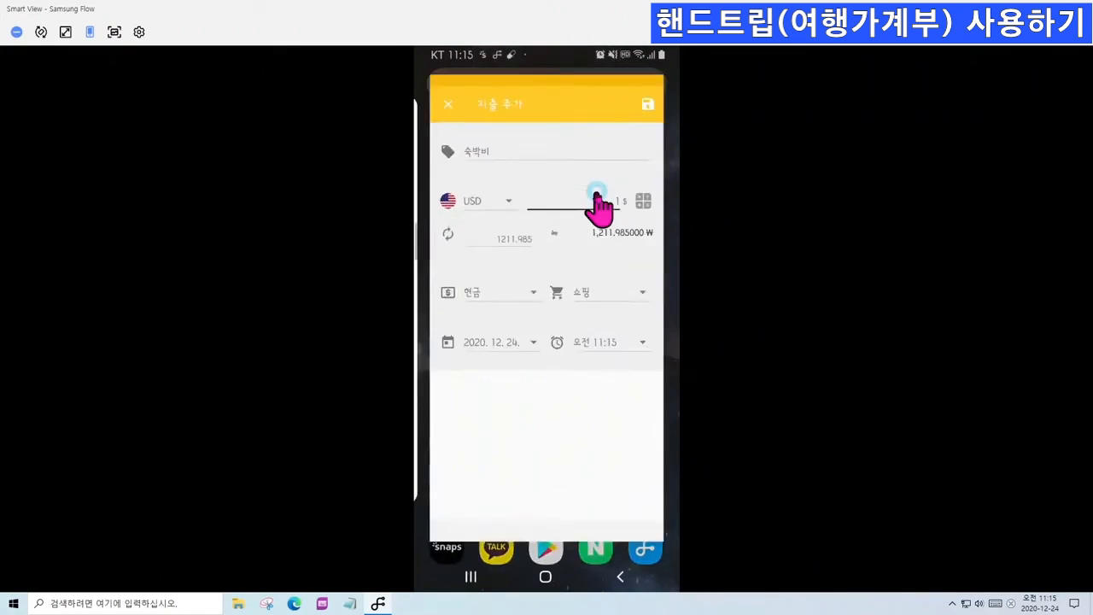
click(598, 205)
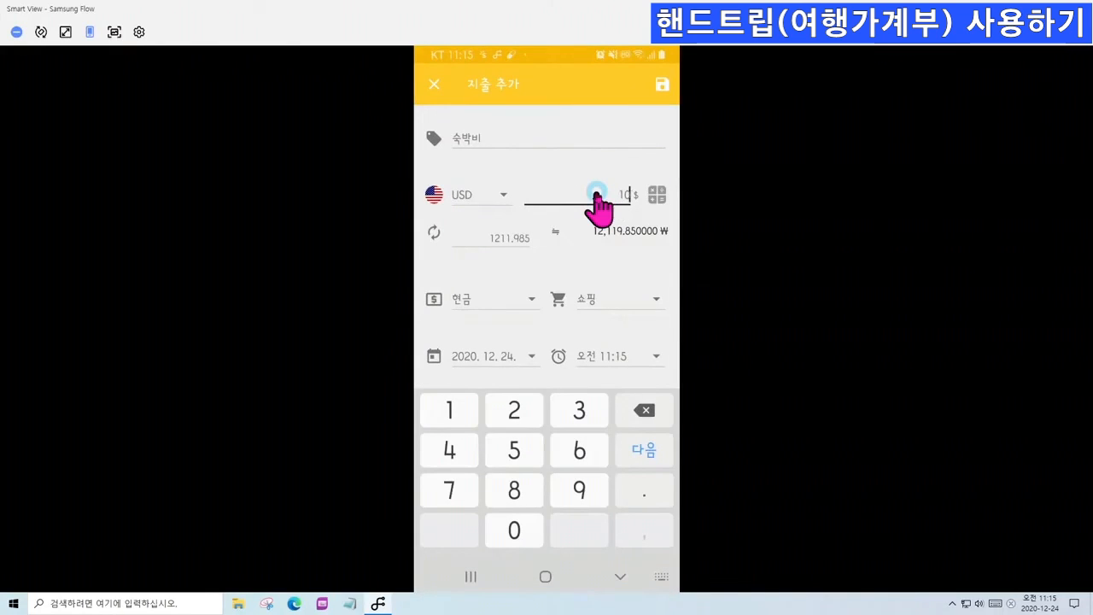
Set the 숙박비 expense's amount to 150 US dollars
click(597, 197)
key(BackSpace)
key(BackSpace)
text(10)
text(0)
key(BackSpace)
key(BackSpace)
Choose 카드 as the expense's payment type and 숙박비 as its category
click(511, 306)
click(467, 350)
click(629, 295)
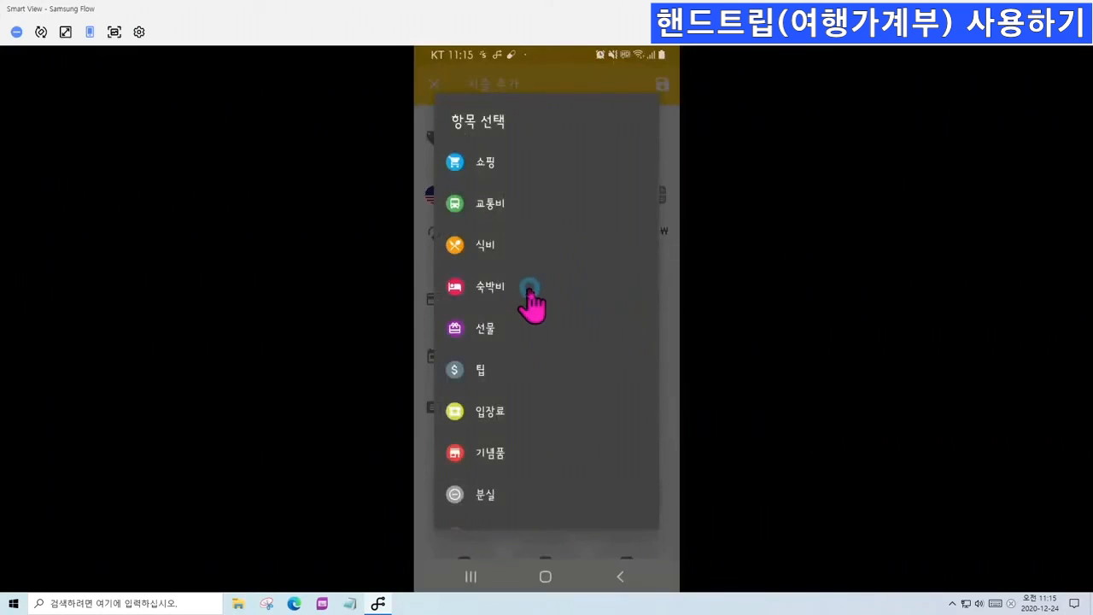
click(529, 288)
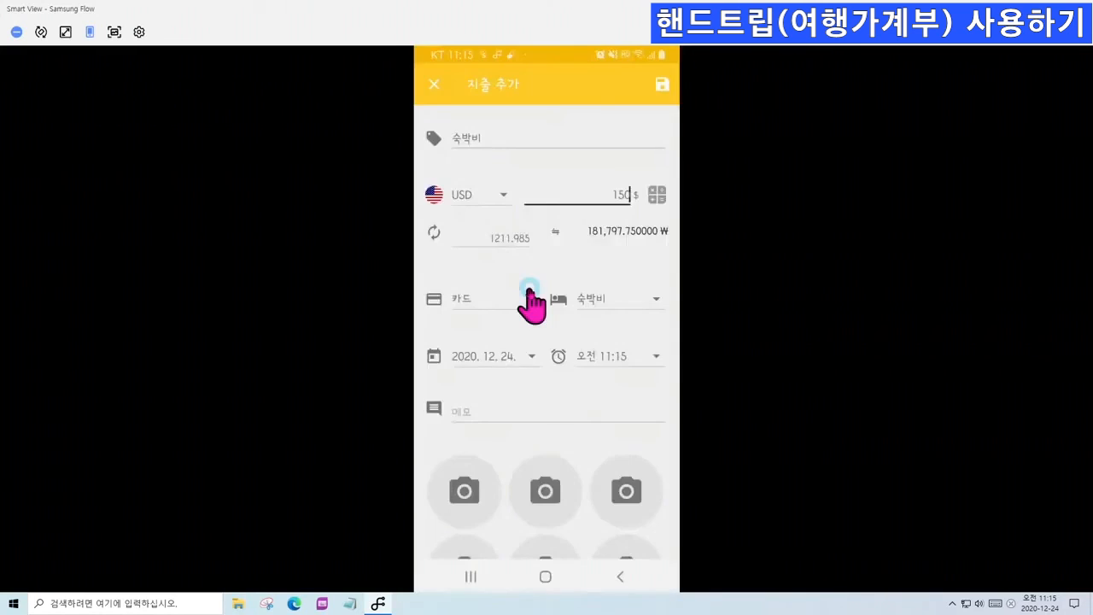
Set the 숙박비 expense's date to December 24, 2020
click(526, 357)
click(577, 414)
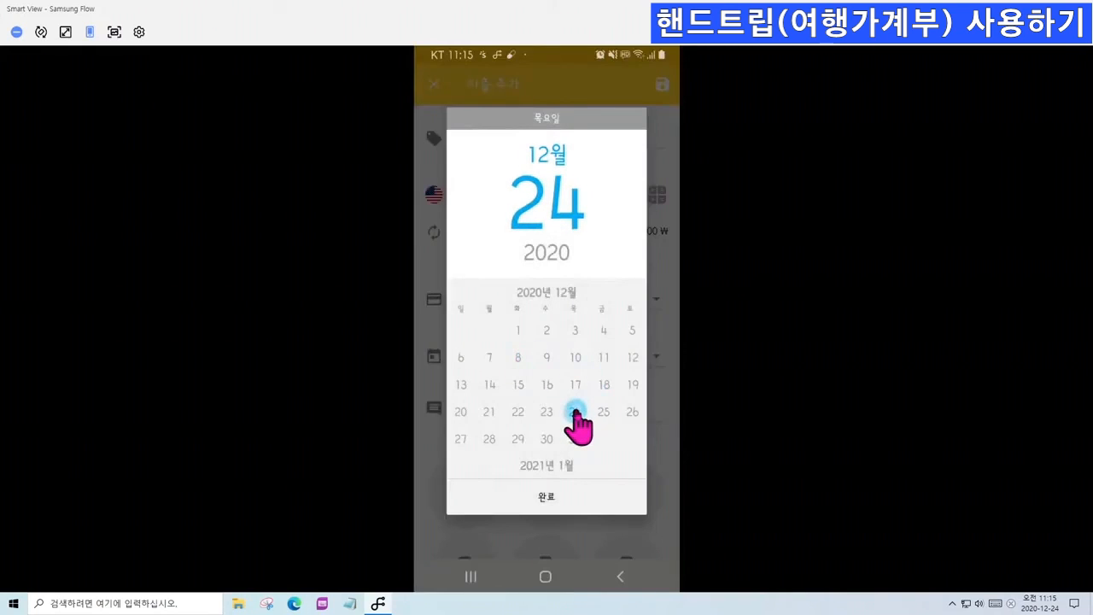
click(562, 497)
click(532, 298)
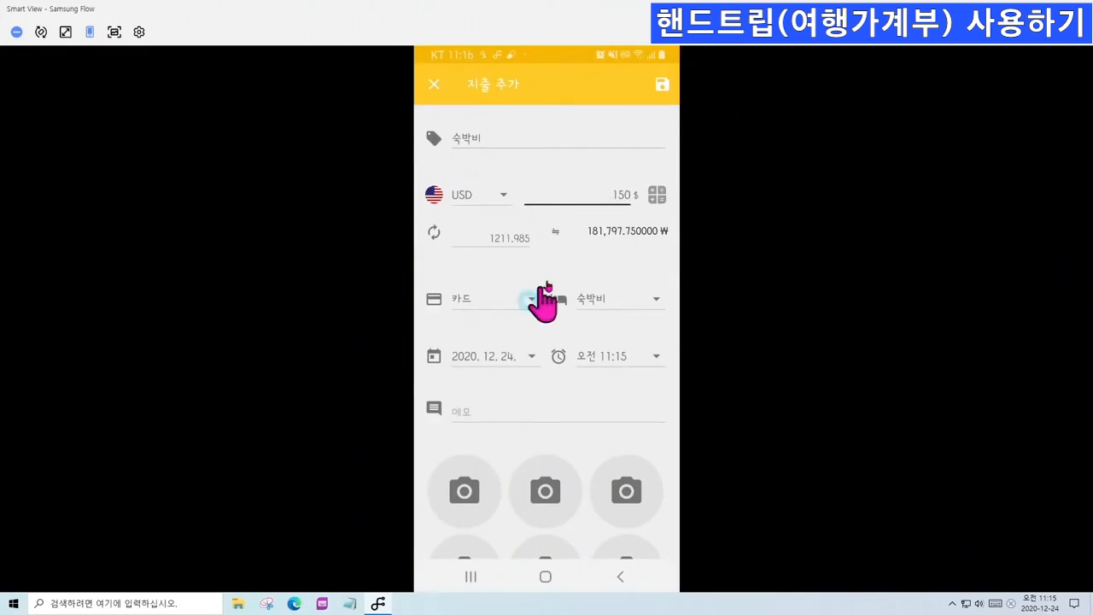
Attach a photo of the lodging to the 숙박비 expense and save the expense
scroll(630, 379, down, 1)
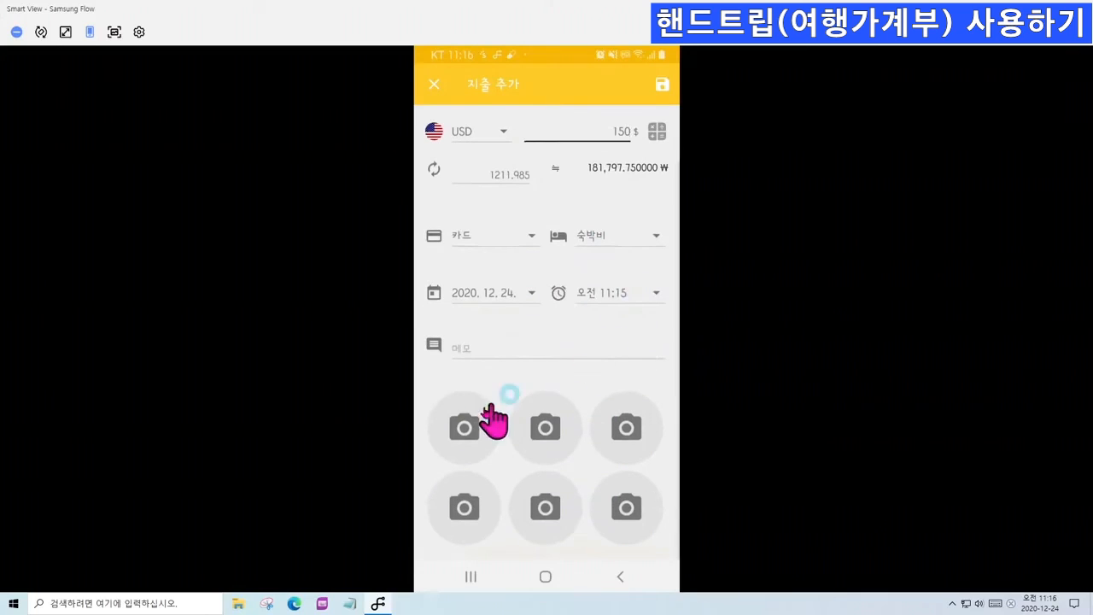
click(465, 417)
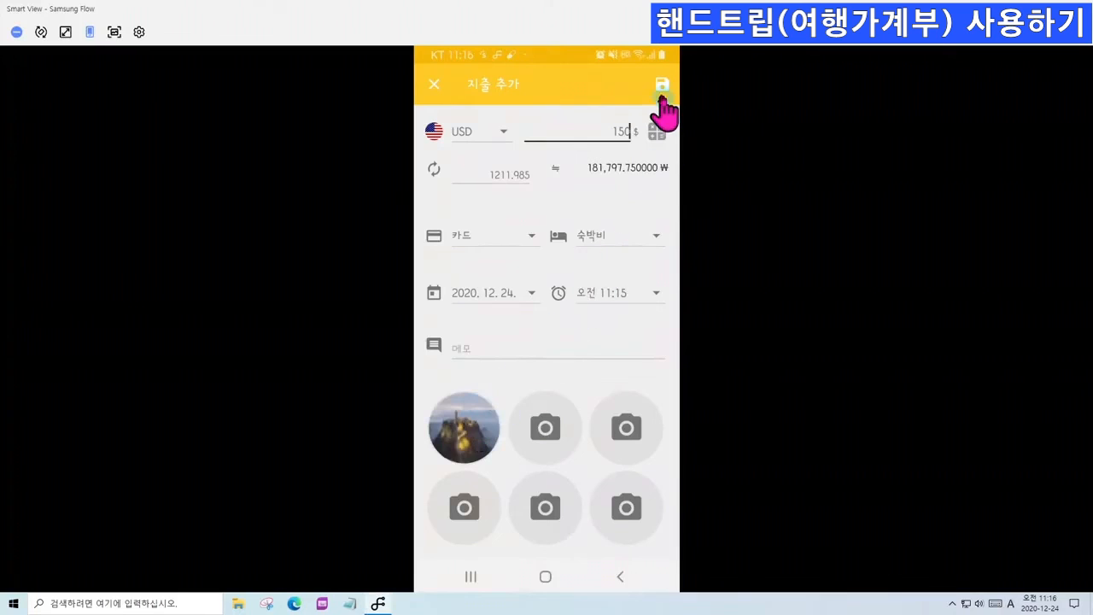
click(661, 85)
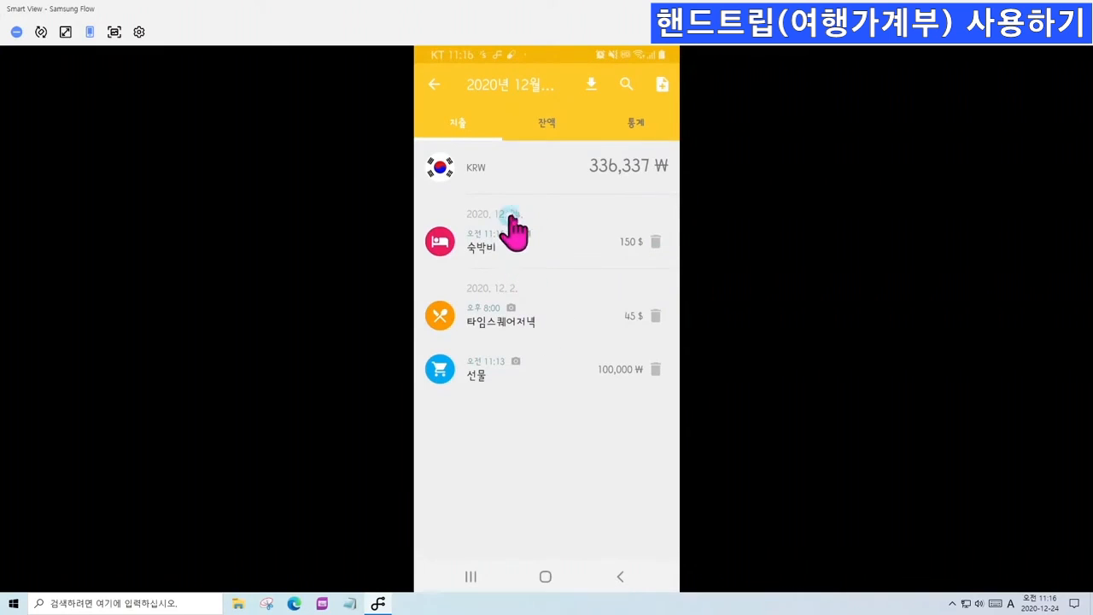
Review how the card-paid 숙박비 expense is reflected in the trip's dollar balance, comparing it with the expense list
click(547, 124)
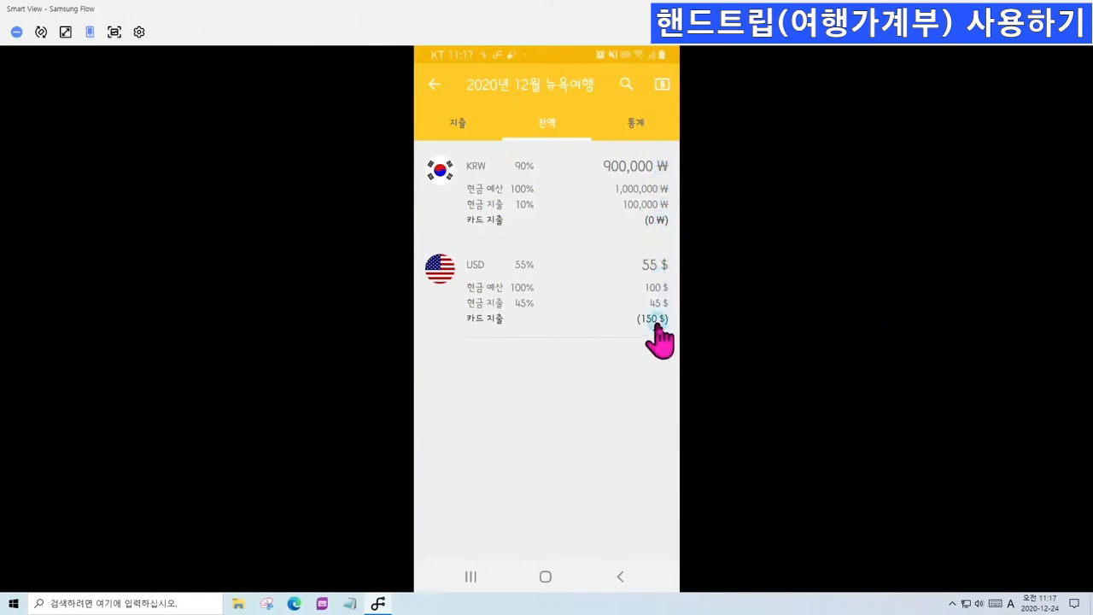
click(466, 129)
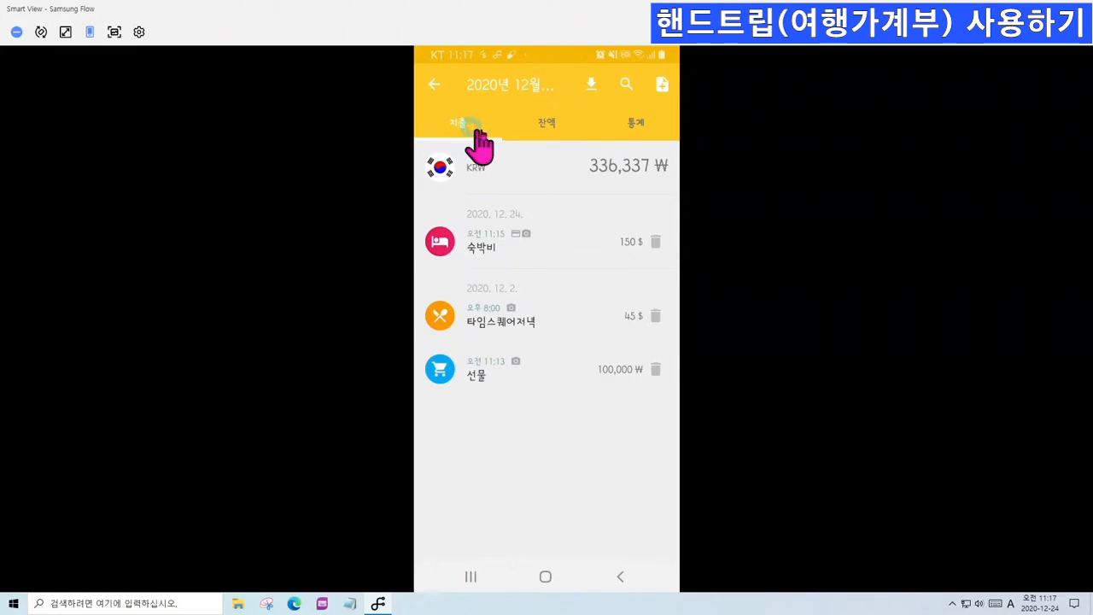
click(542, 128)
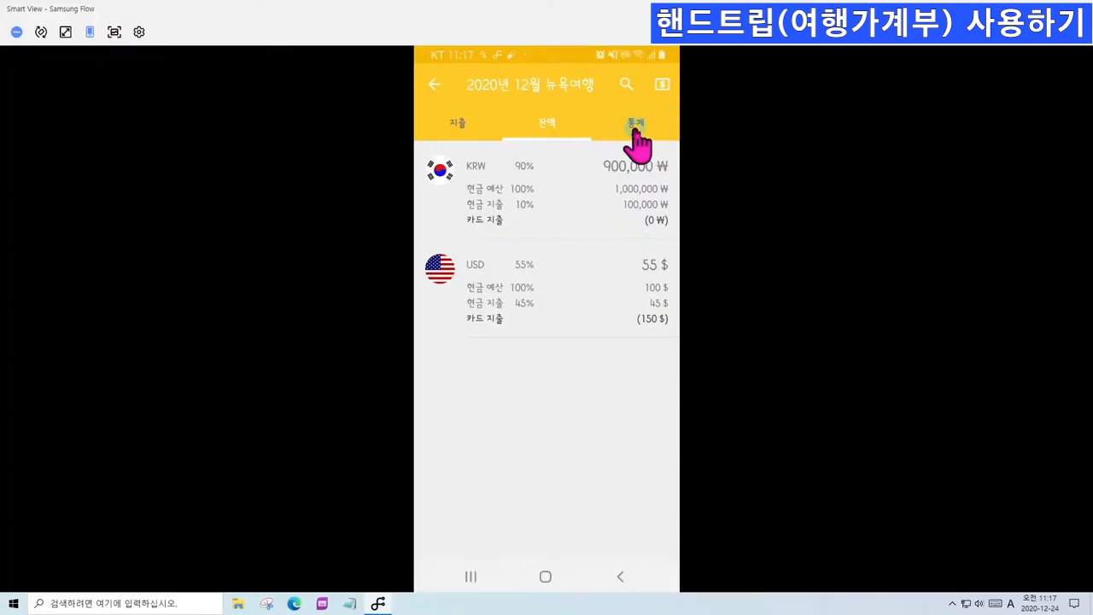
Examine the trip's statistics, including totals by currency, the category chart, the cash and card shares, and the daily spending graph
click(635, 130)
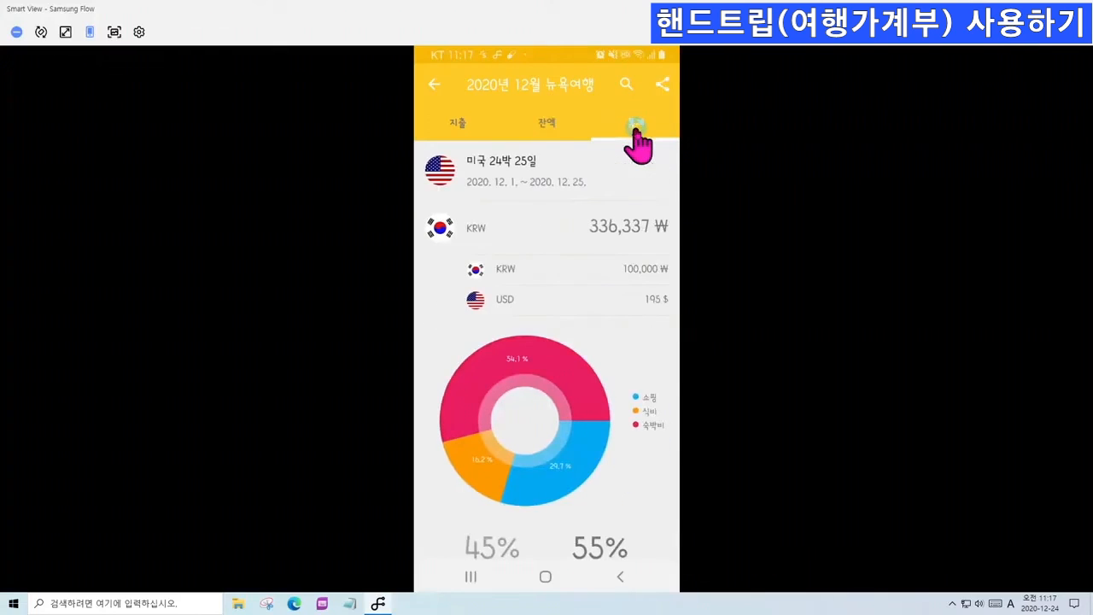
click(524, 135)
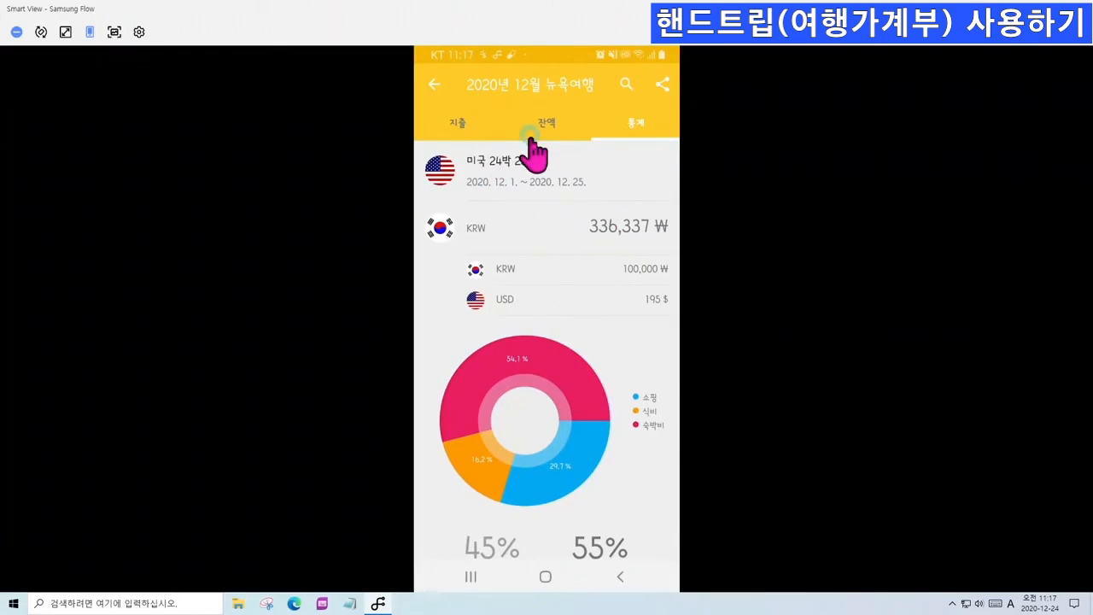
click(615, 357)
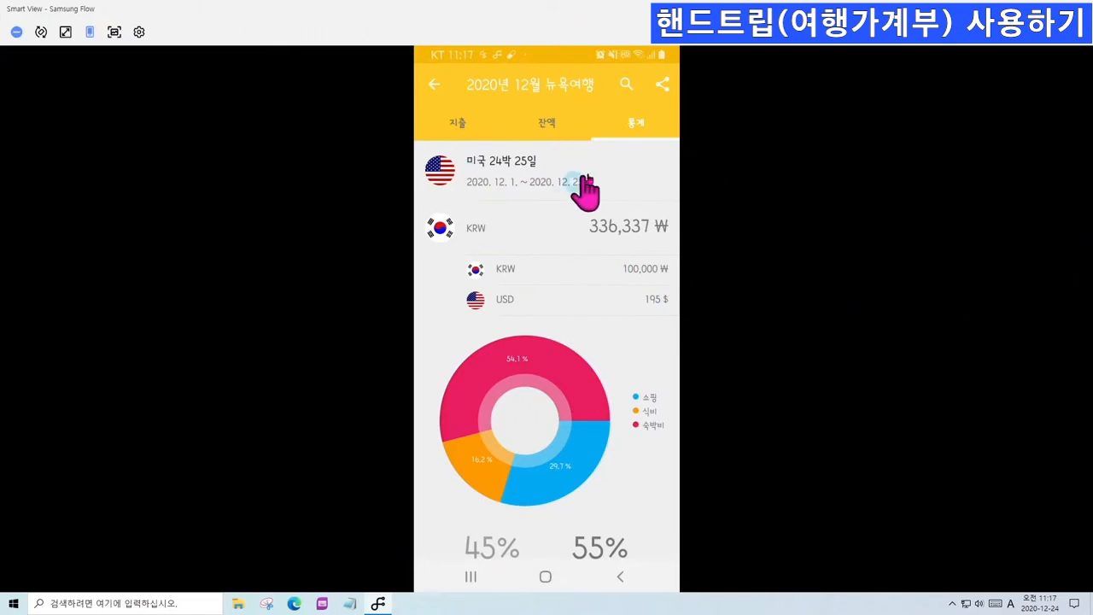
drag(644, 317, 646, 225)
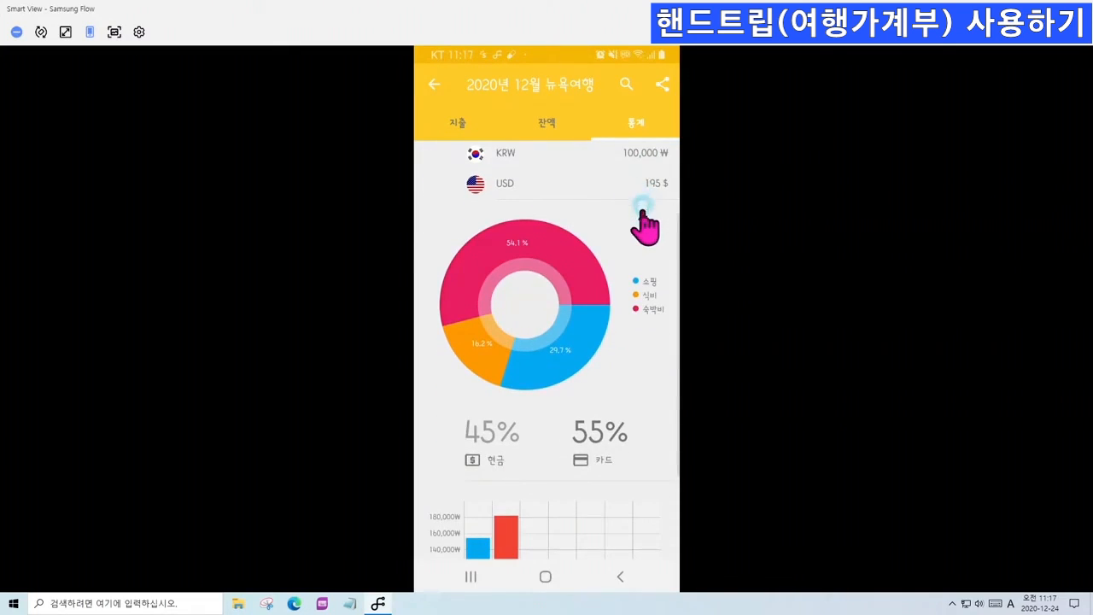
drag(607, 383, 618, 325)
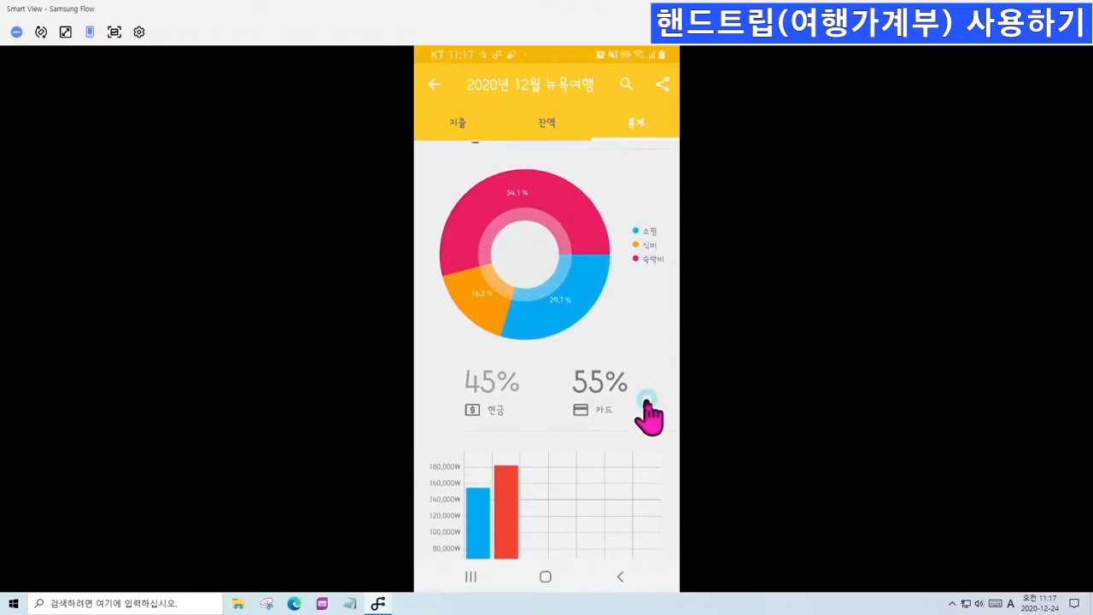
drag(649, 416, 664, 310)
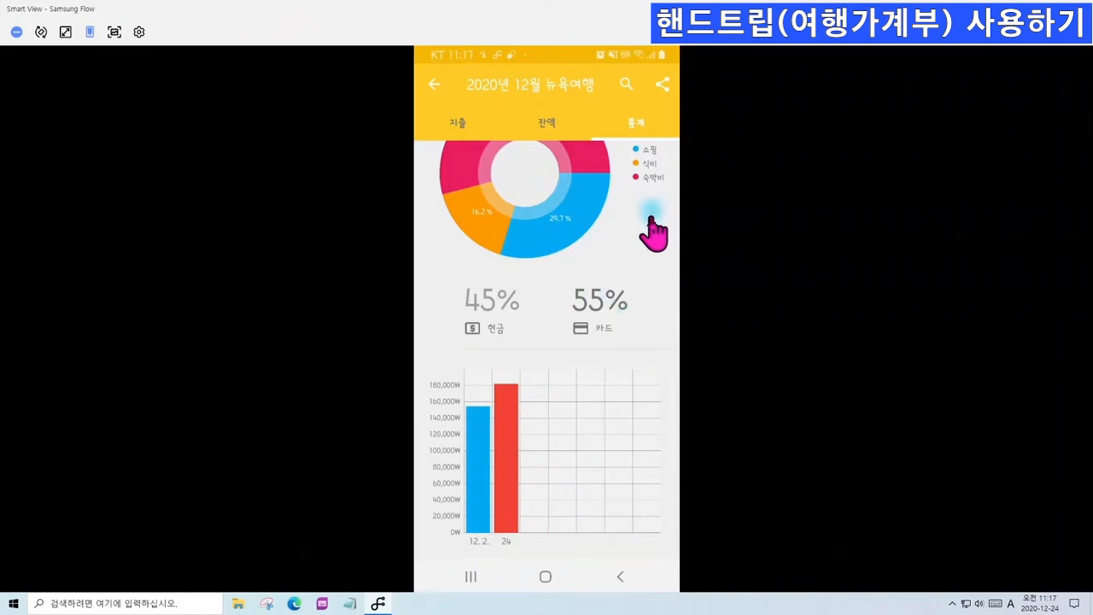
drag(653, 231, 598, 459)
drag(606, 182, 581, 481)
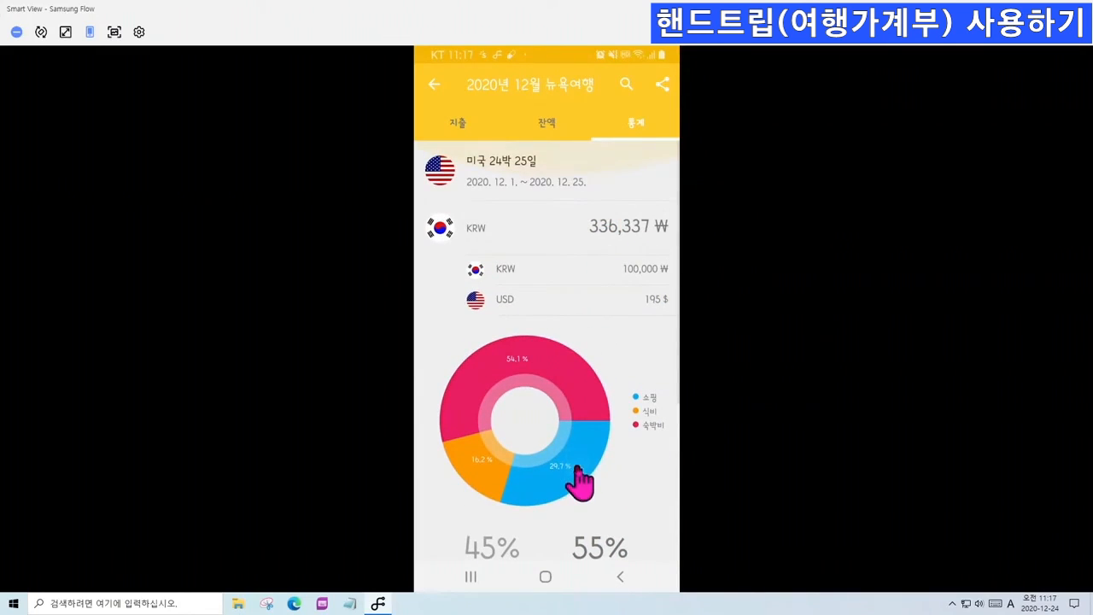